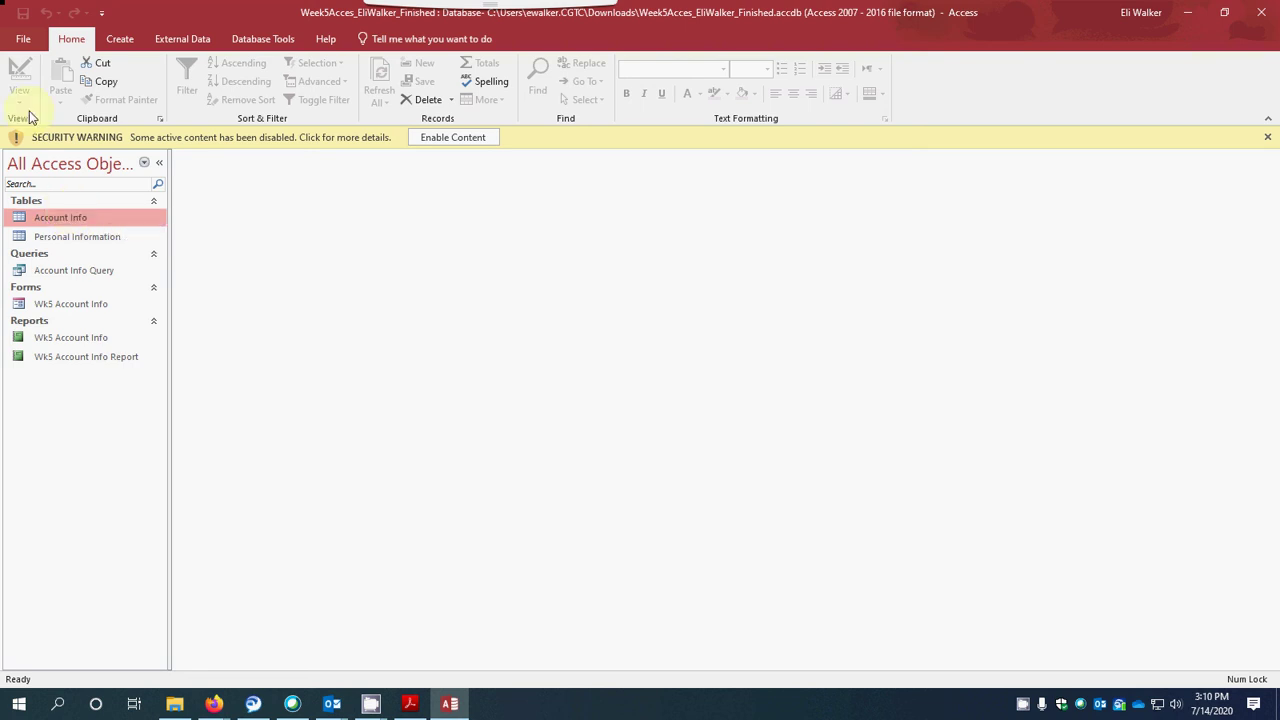
Open the Account Info table in Design view, then close it.
click(47, 224)
right_click(47, 224)
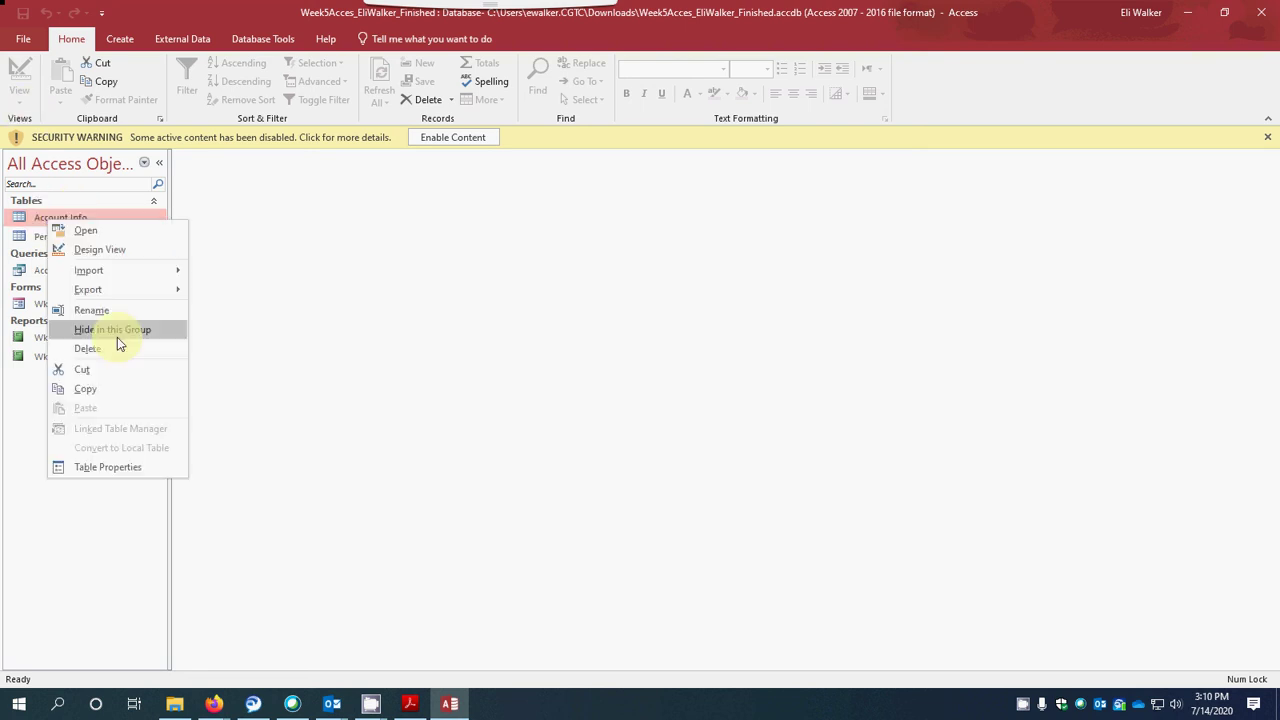
click(112, 252)
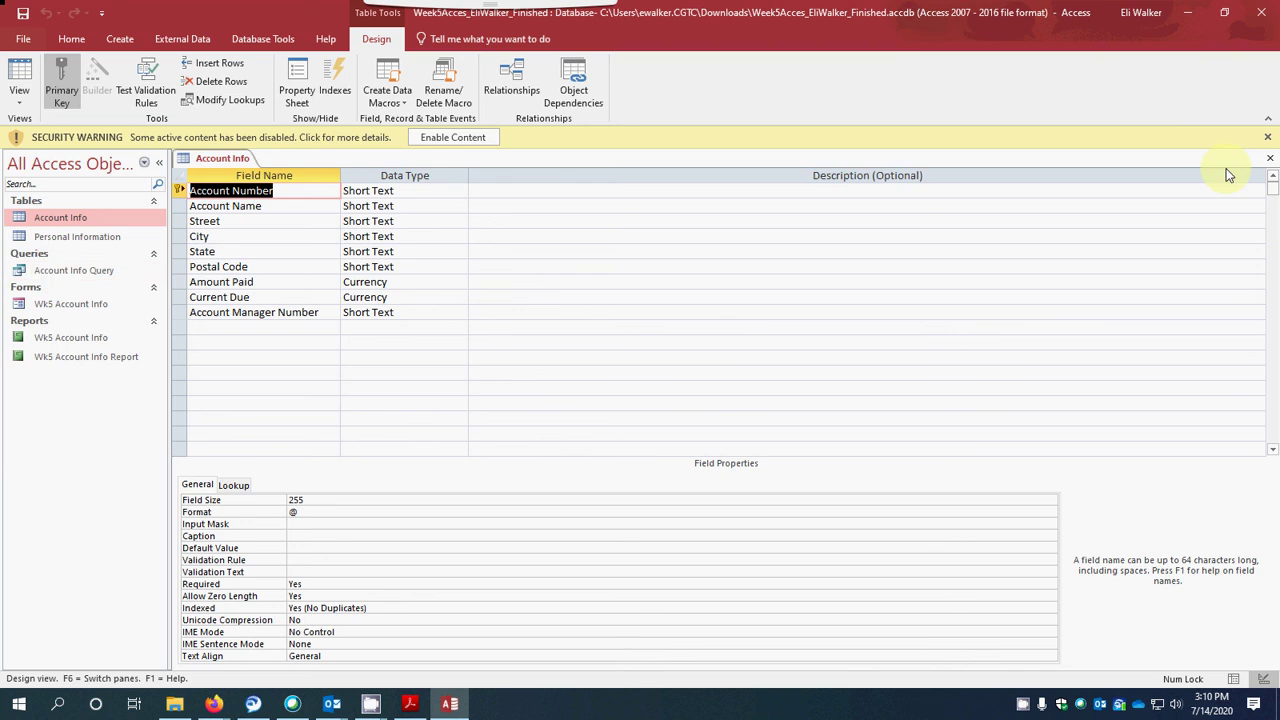
click(1269, 158)
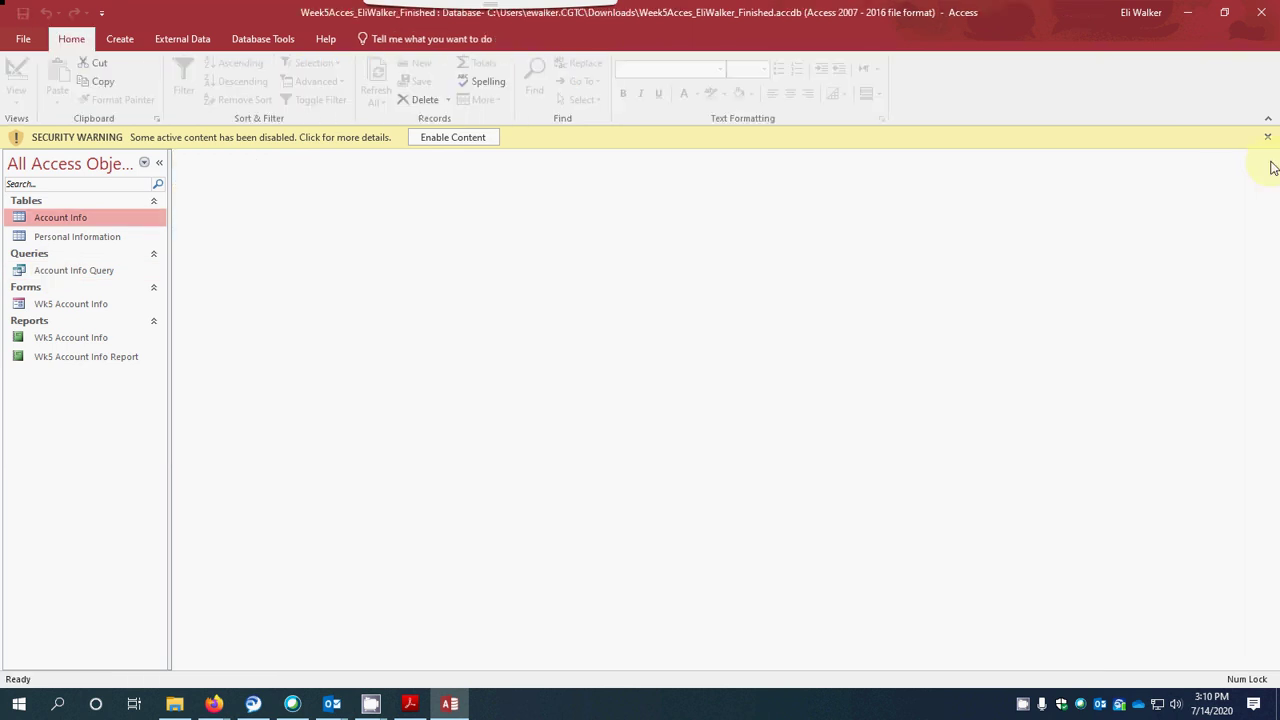
Review Personal Information's DateofBirth field and its input mask in Design view, then enable content.
right_click(77, 240)
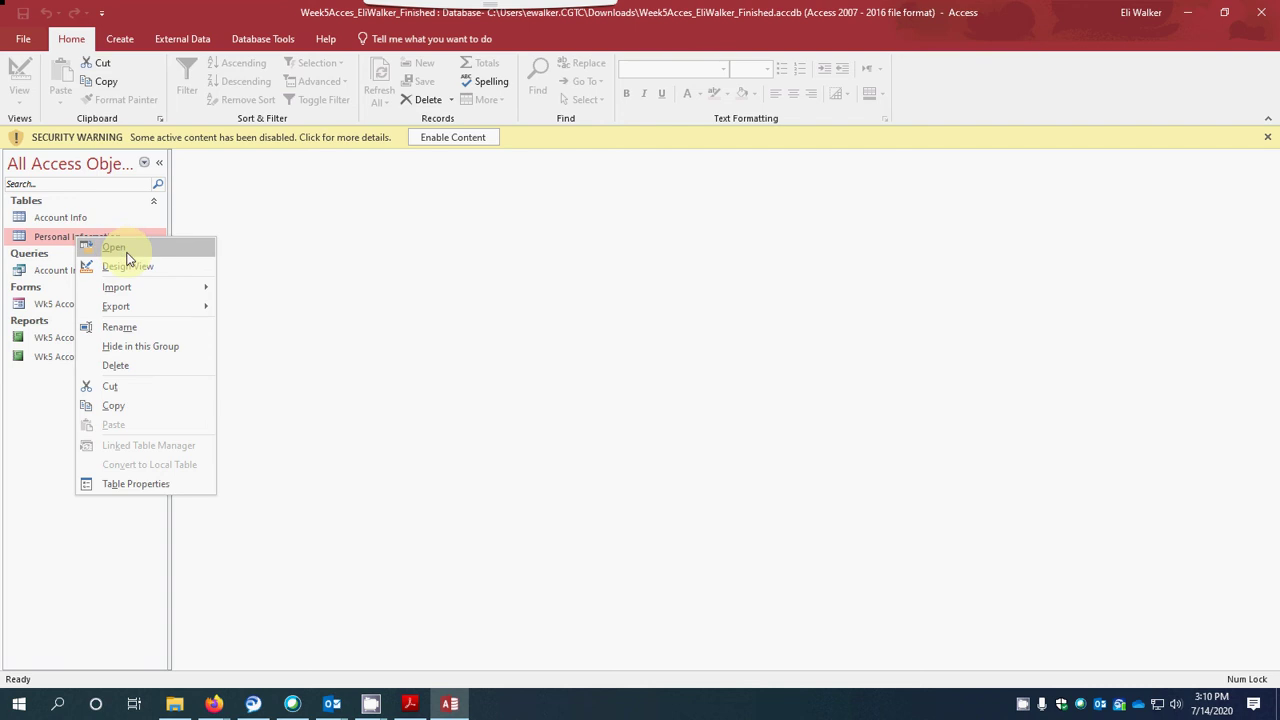
click(127, 265)
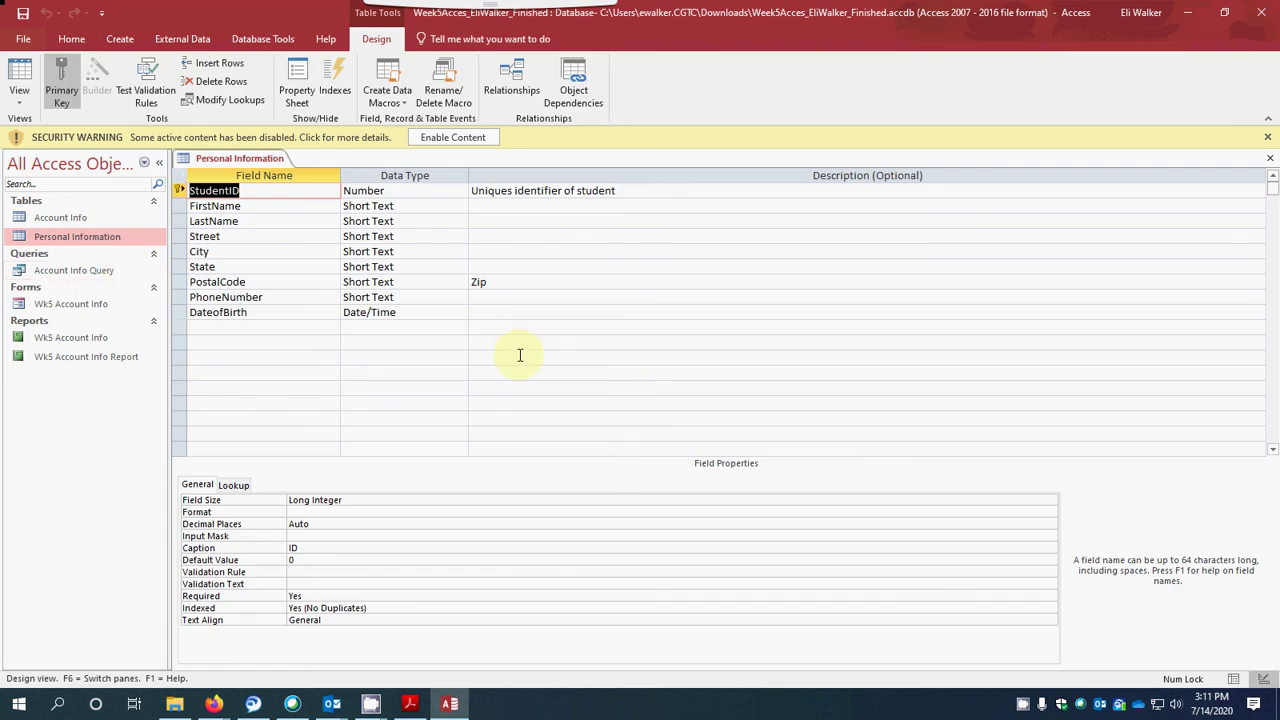
click(441, 318)
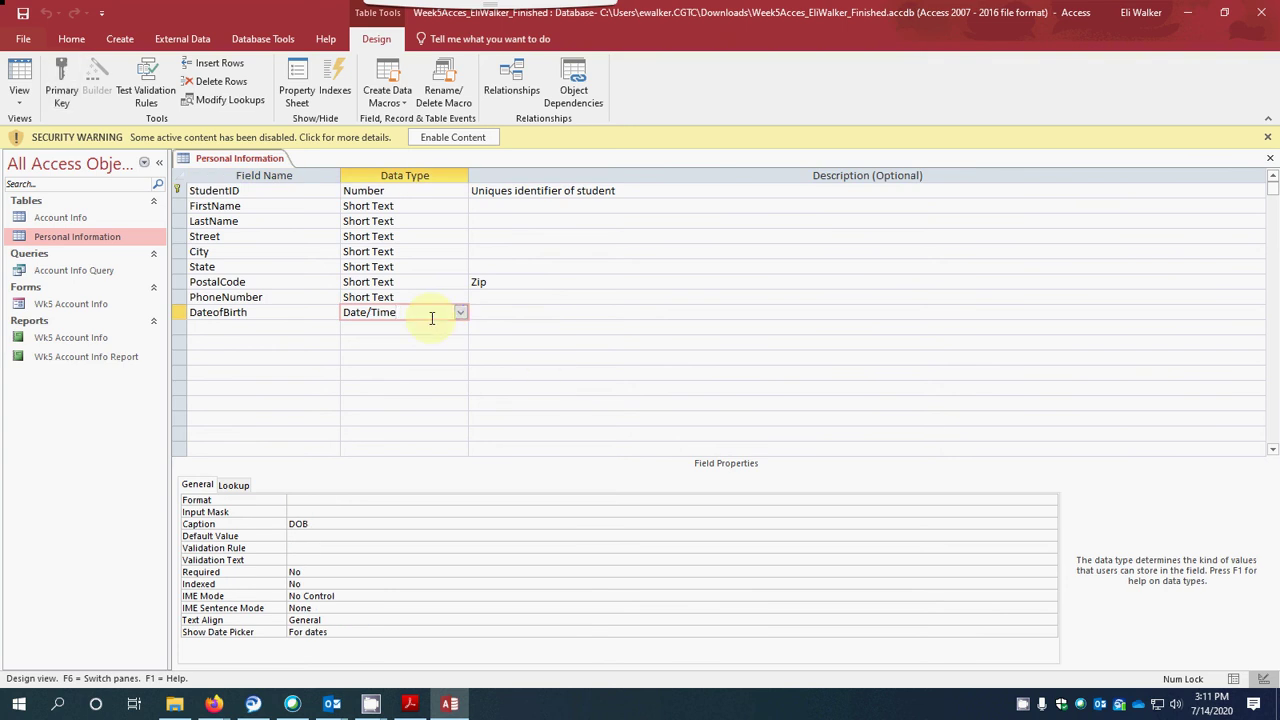
click(240, 310)
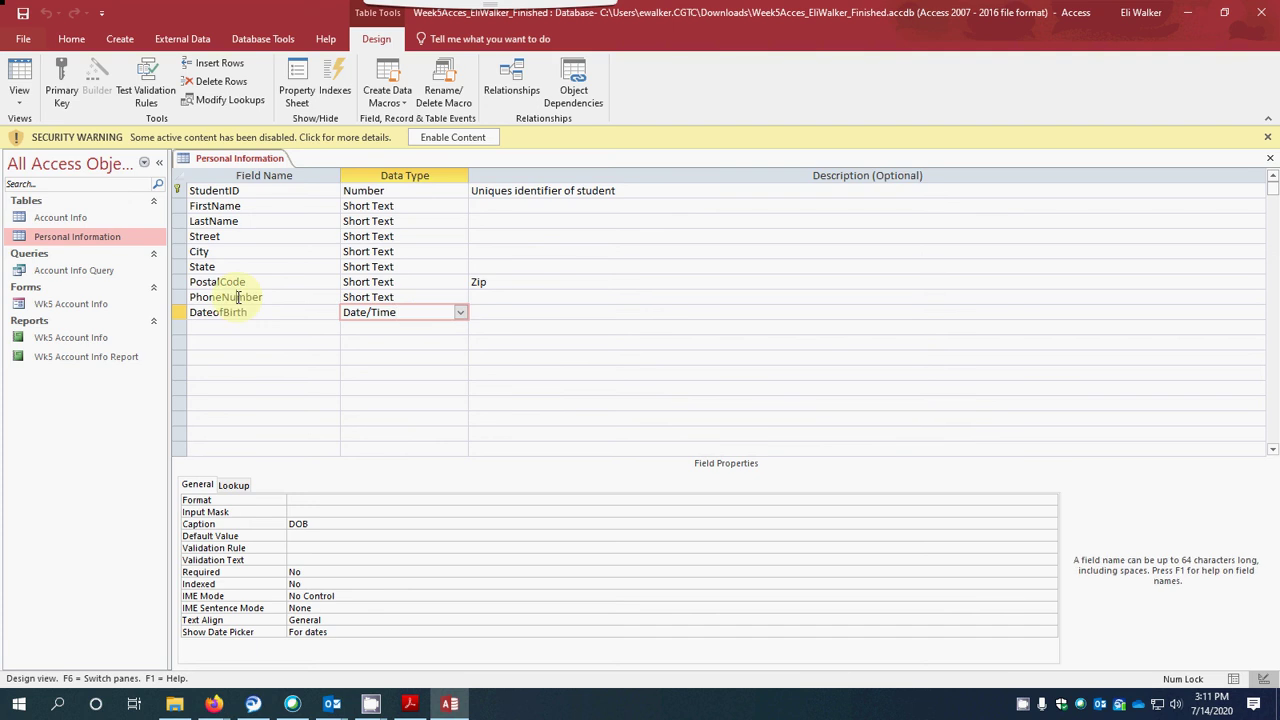
click(224, 312)
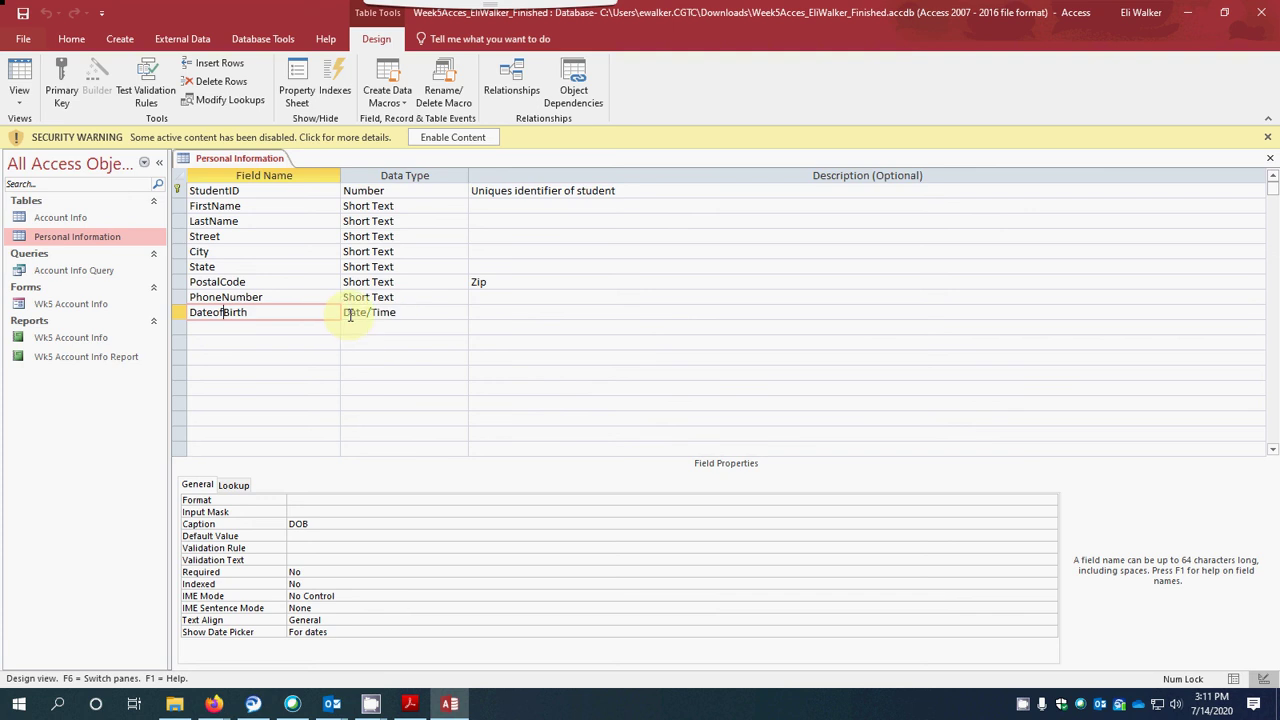
click(350, 313)
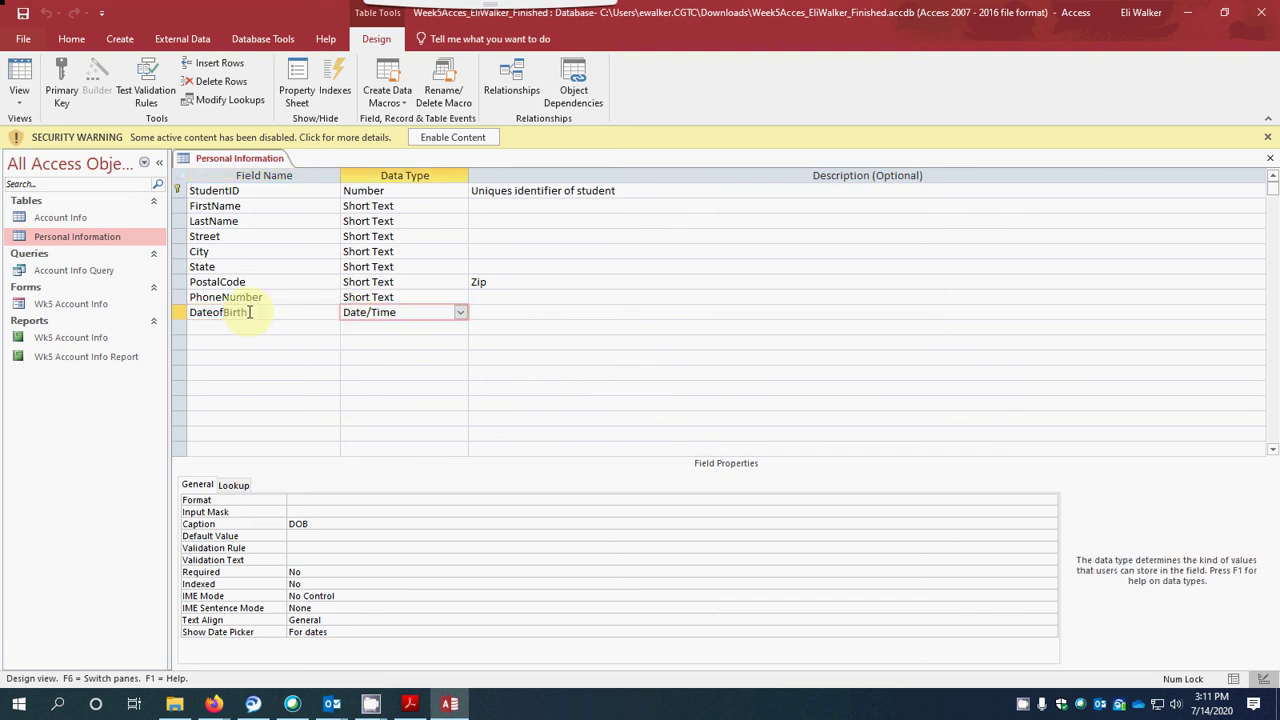
click(250, 312)
click(376, 314)
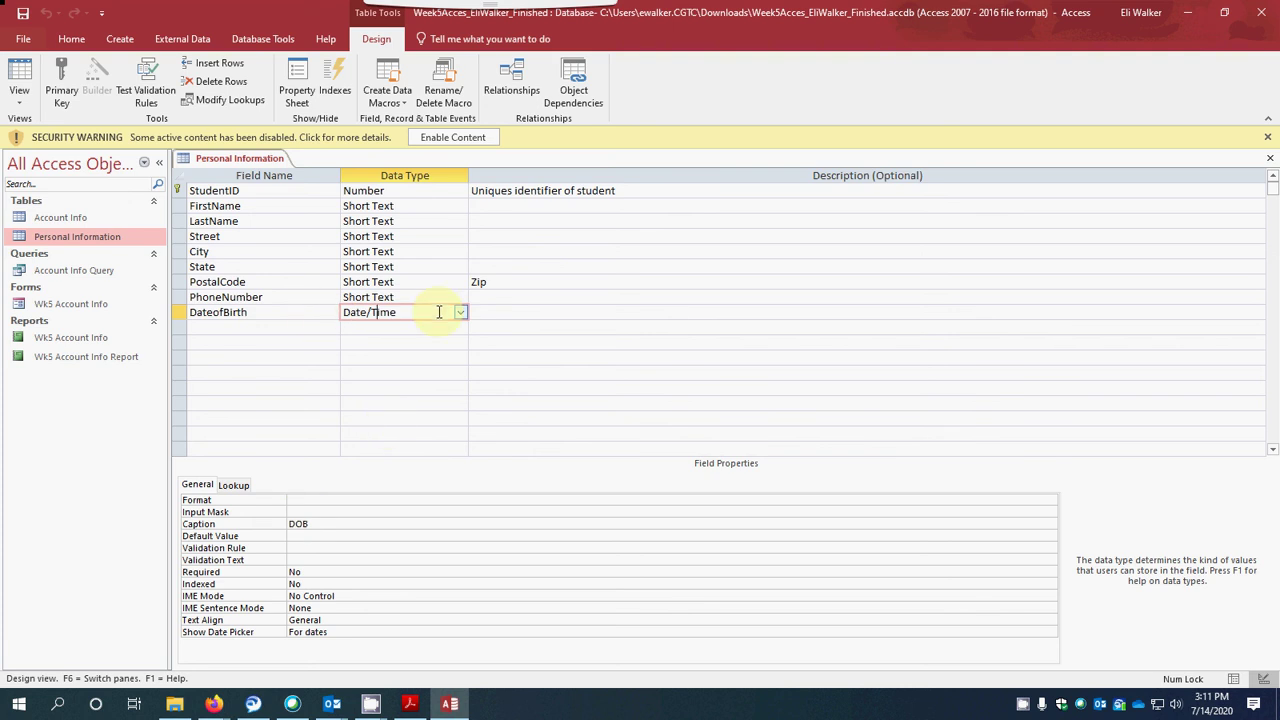
click(327, 510)
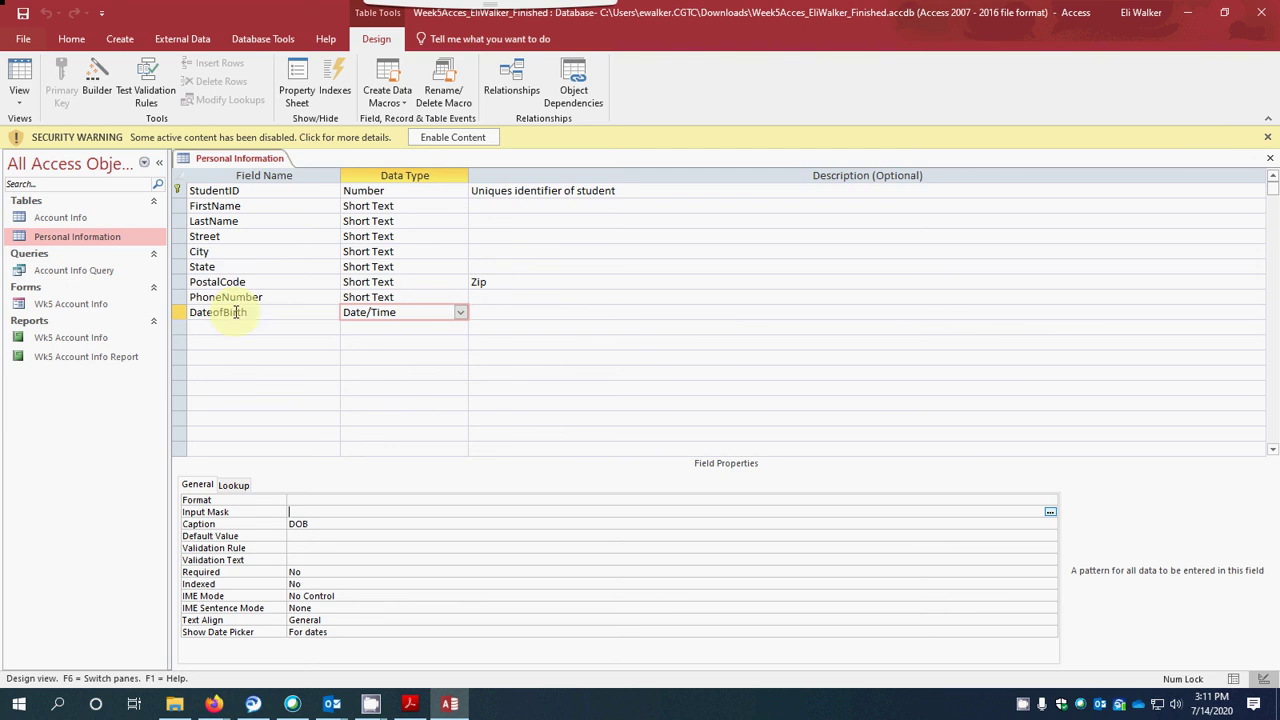
click(458, 140)
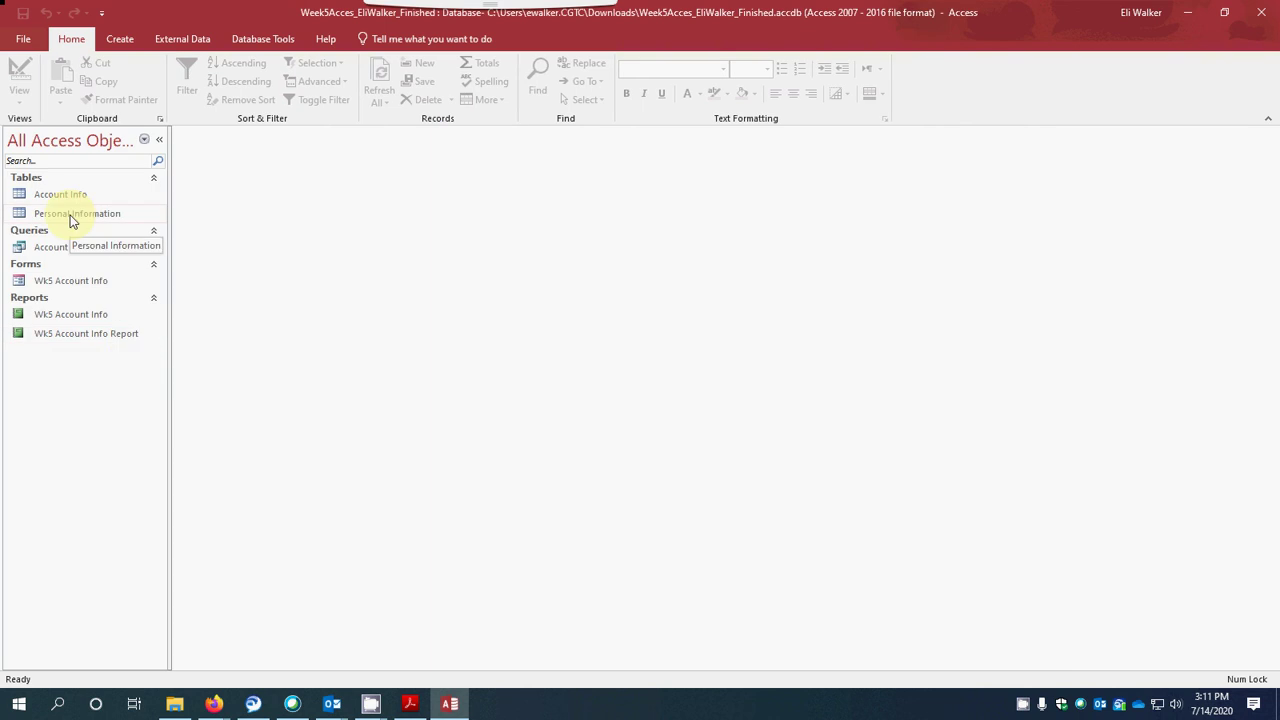
Open Personal Information's records, then inspect the PhoneNumber input mask and DateofBirth in Design view.
double_click(70, 217)
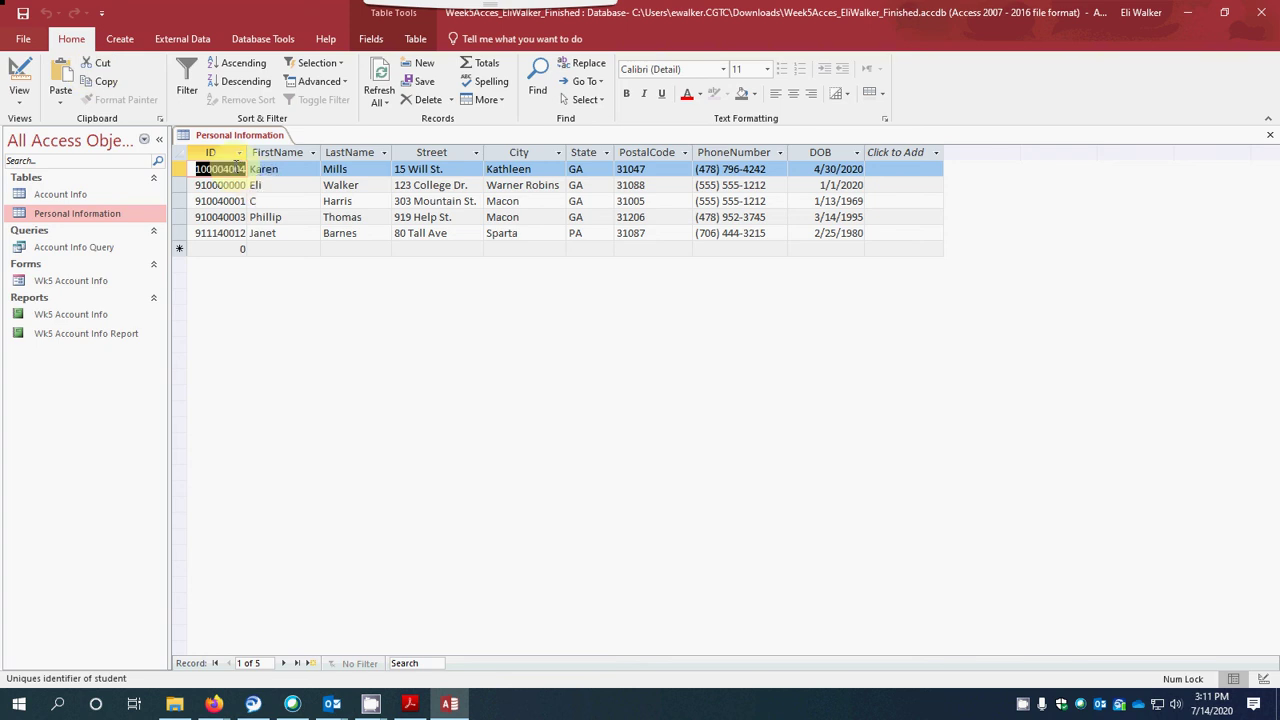
click(12, 77)
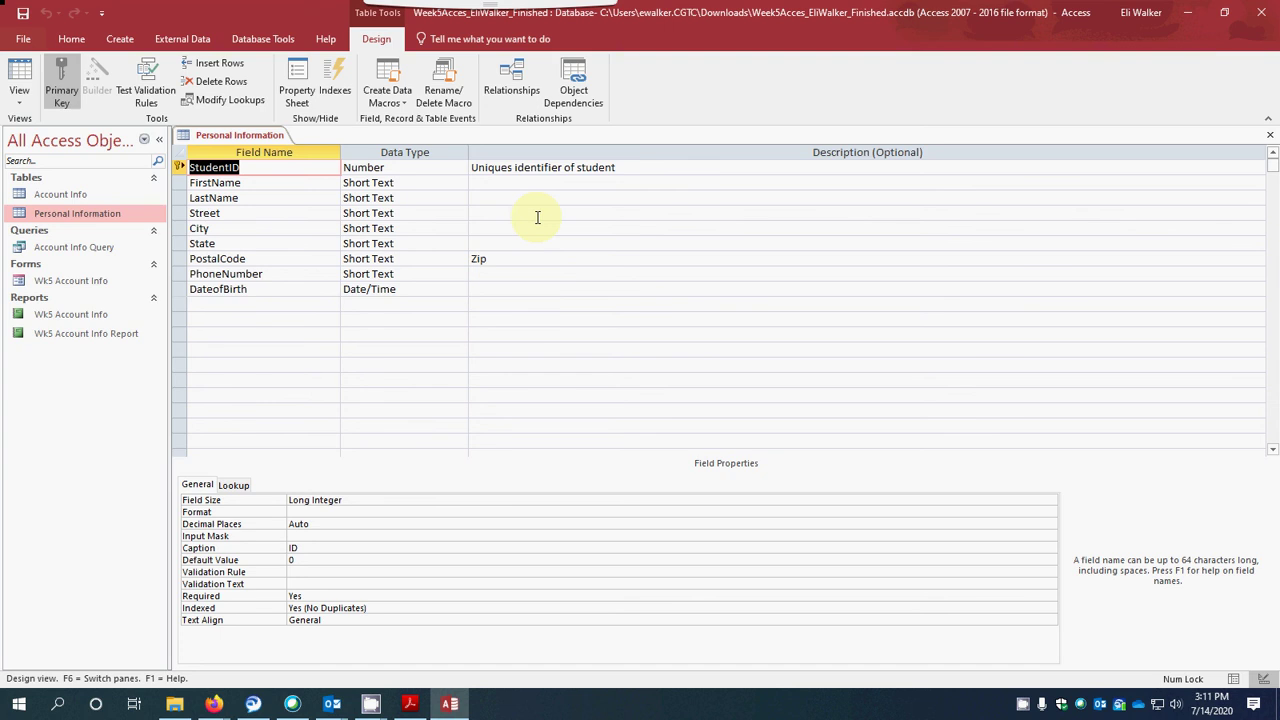
click(388, 276)
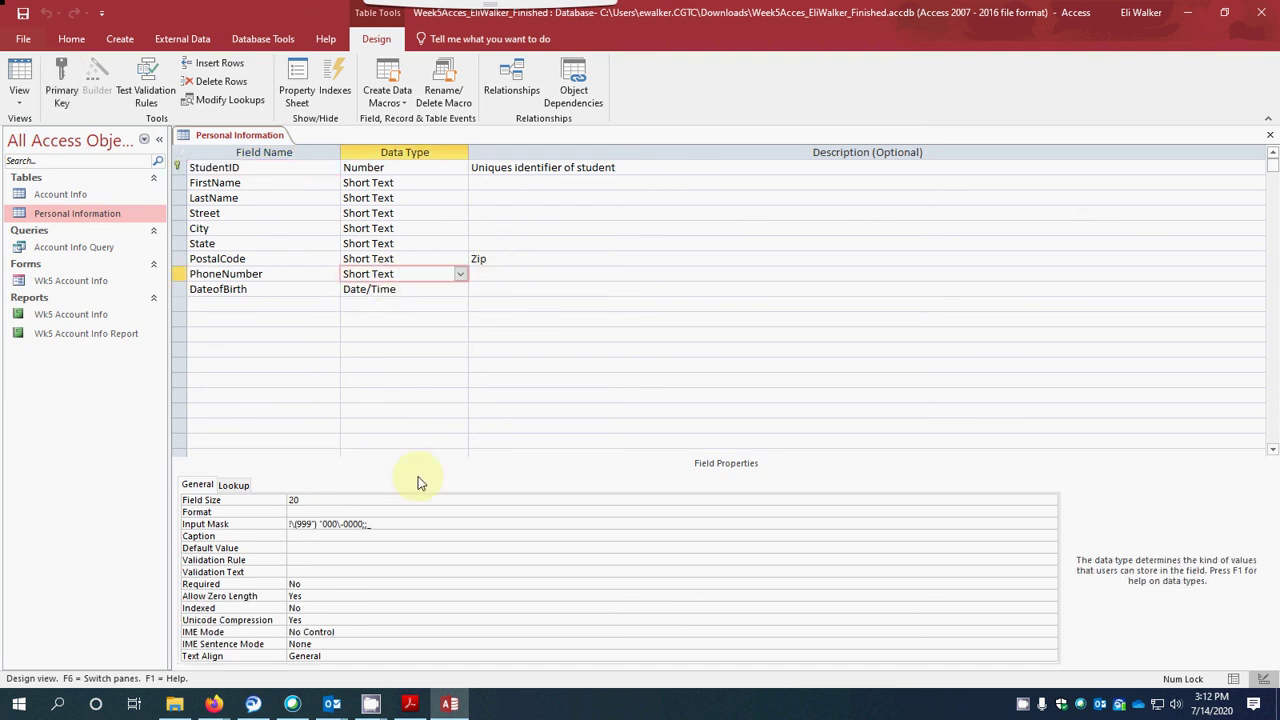
click(398, 527)
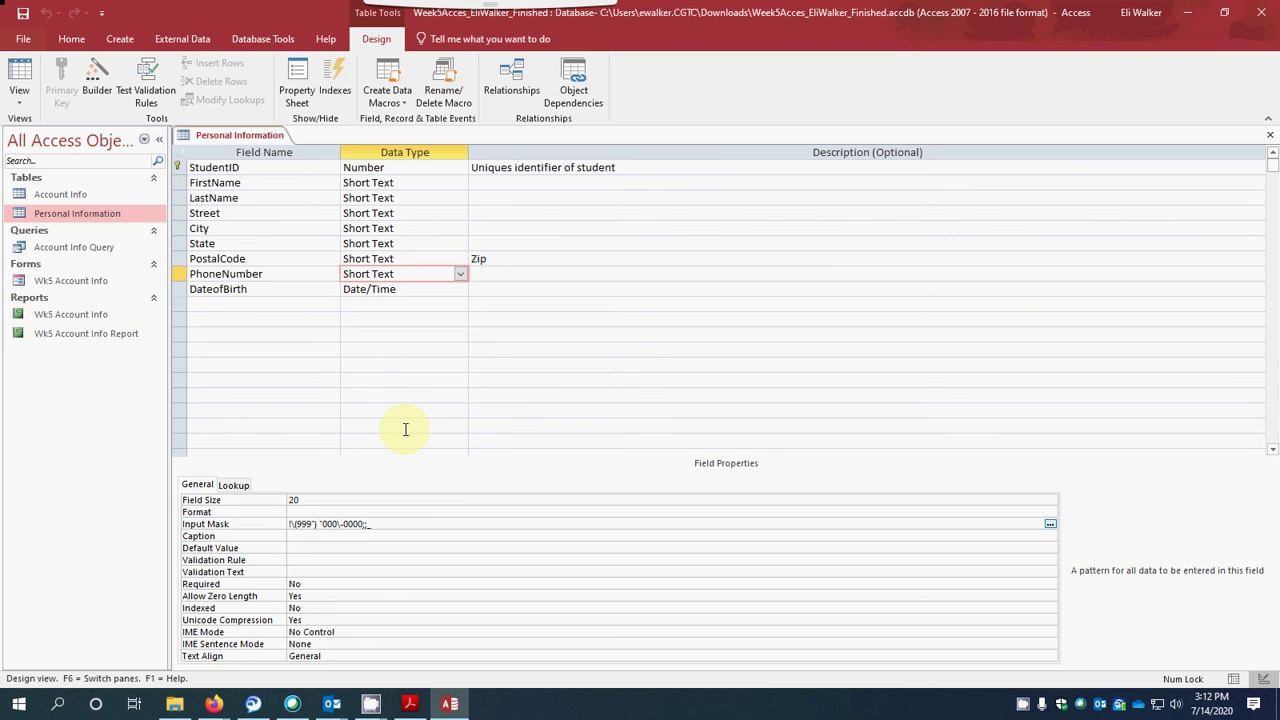
click(320, 289)
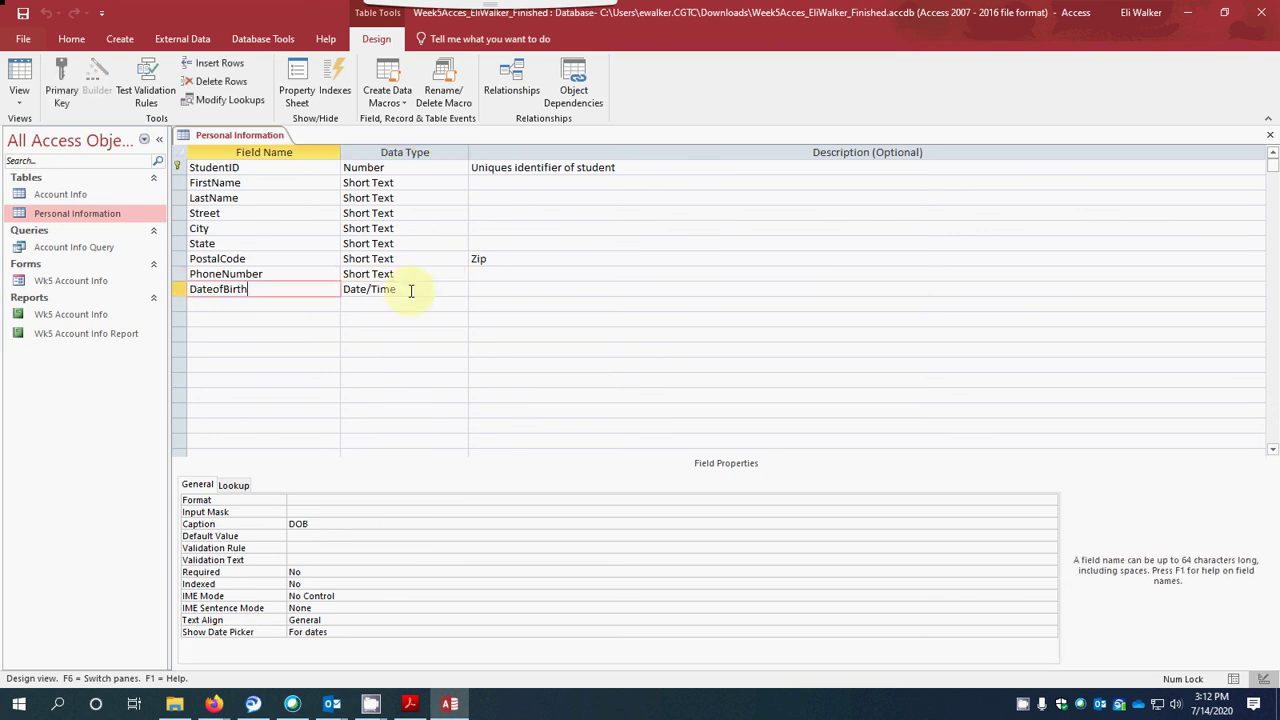
click(22, 14)
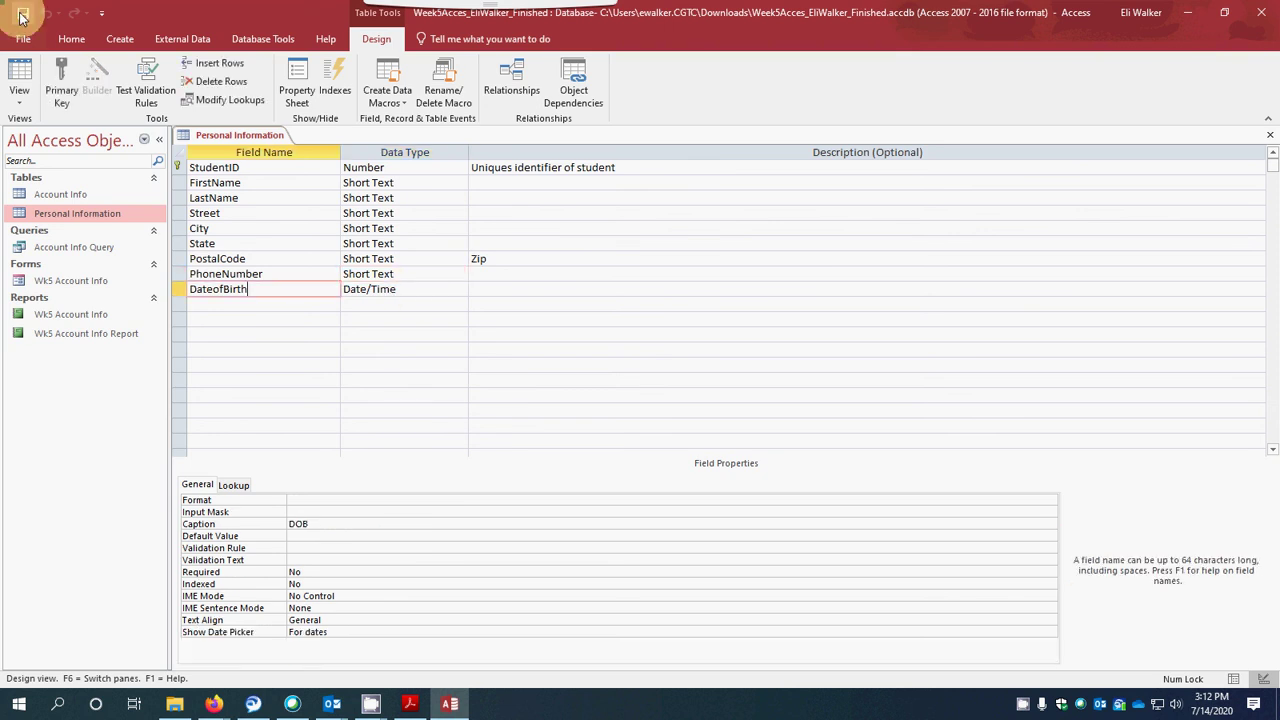
Return to Datasheet view and look at the first record's ID and FirstName values.
click(20, 72)
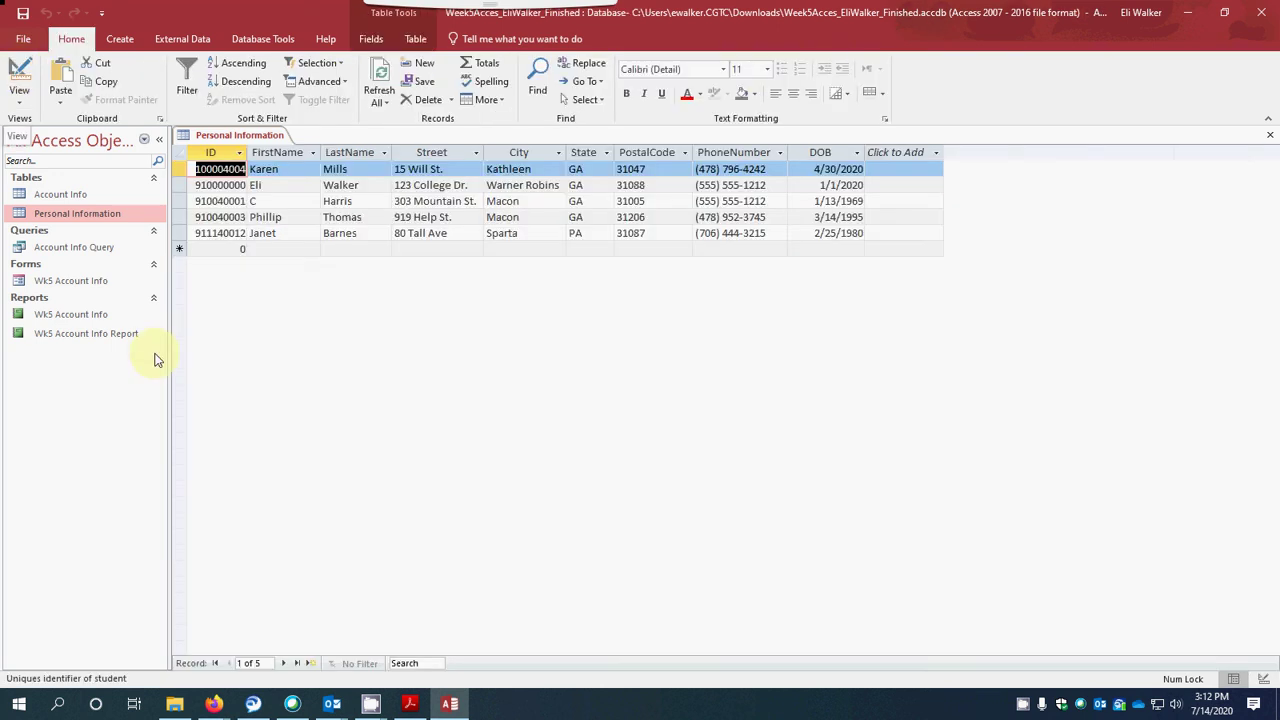
click(198, 169)
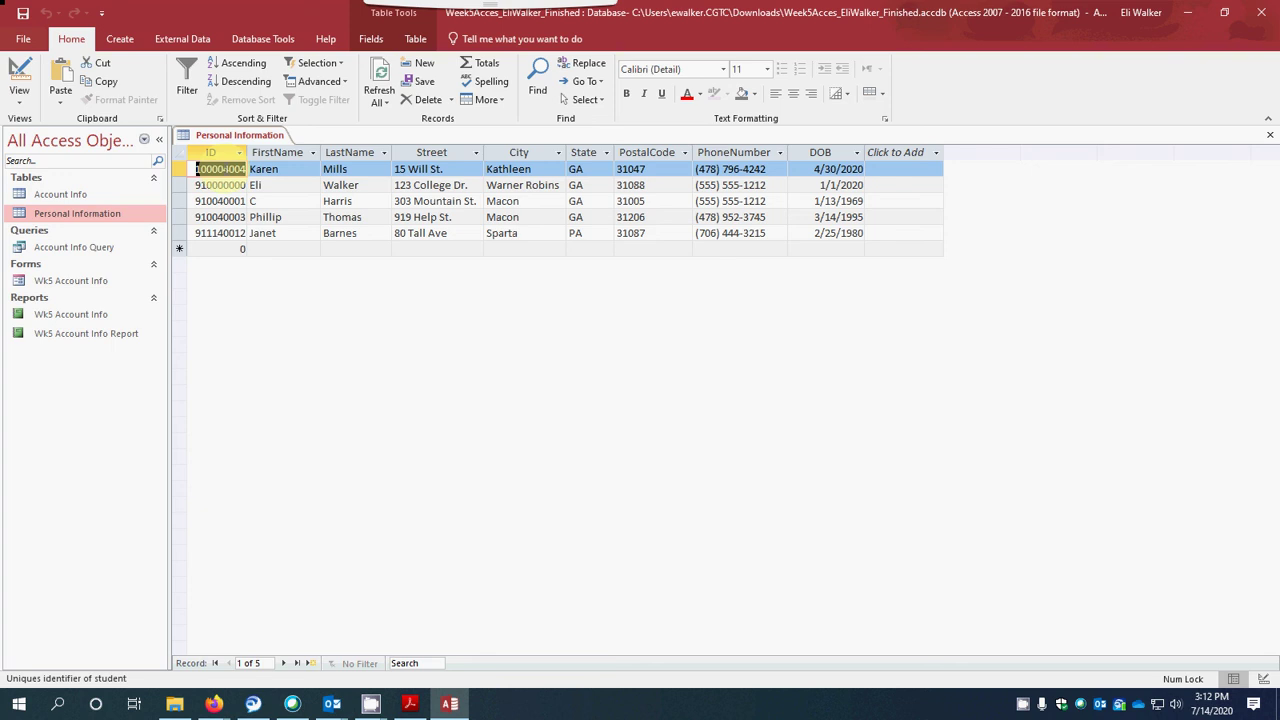
drag(197, 169, 249, 169)
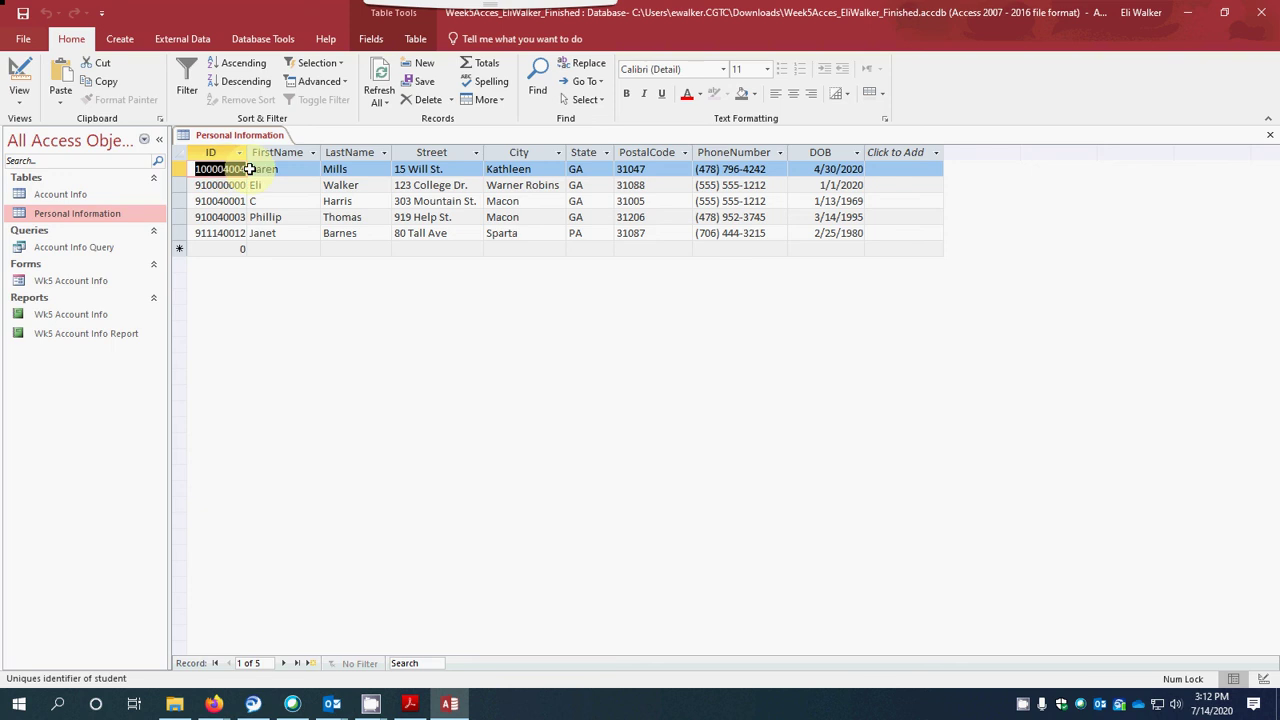
click(197, 169)
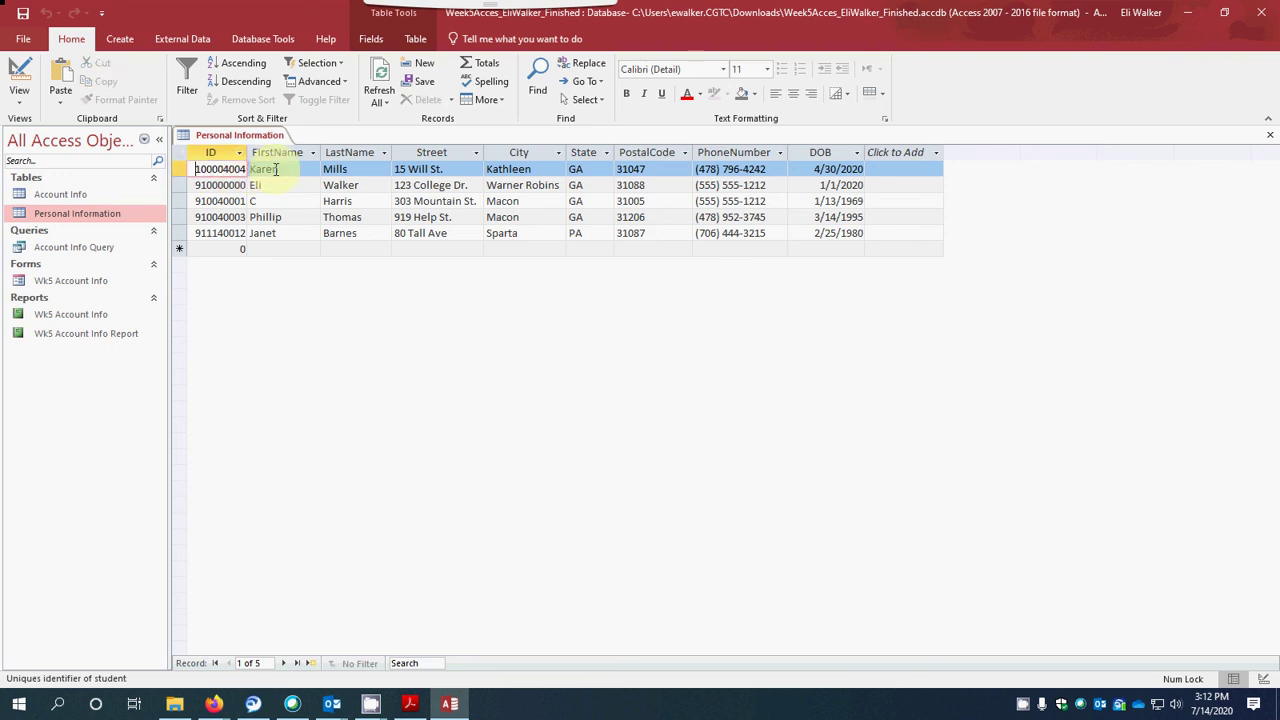
click(287, 170)
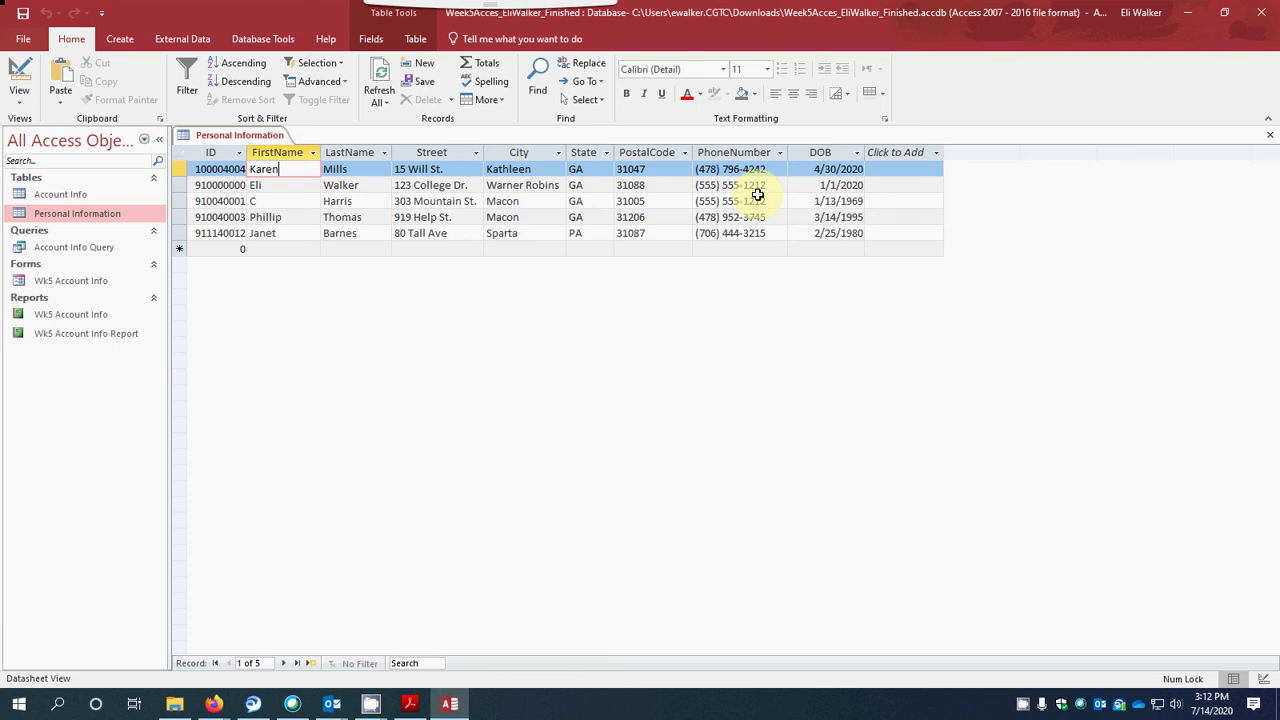
Clear the first record's phone number and re-enter it through the phone input mask.
drag(743, 169, 612, 170)
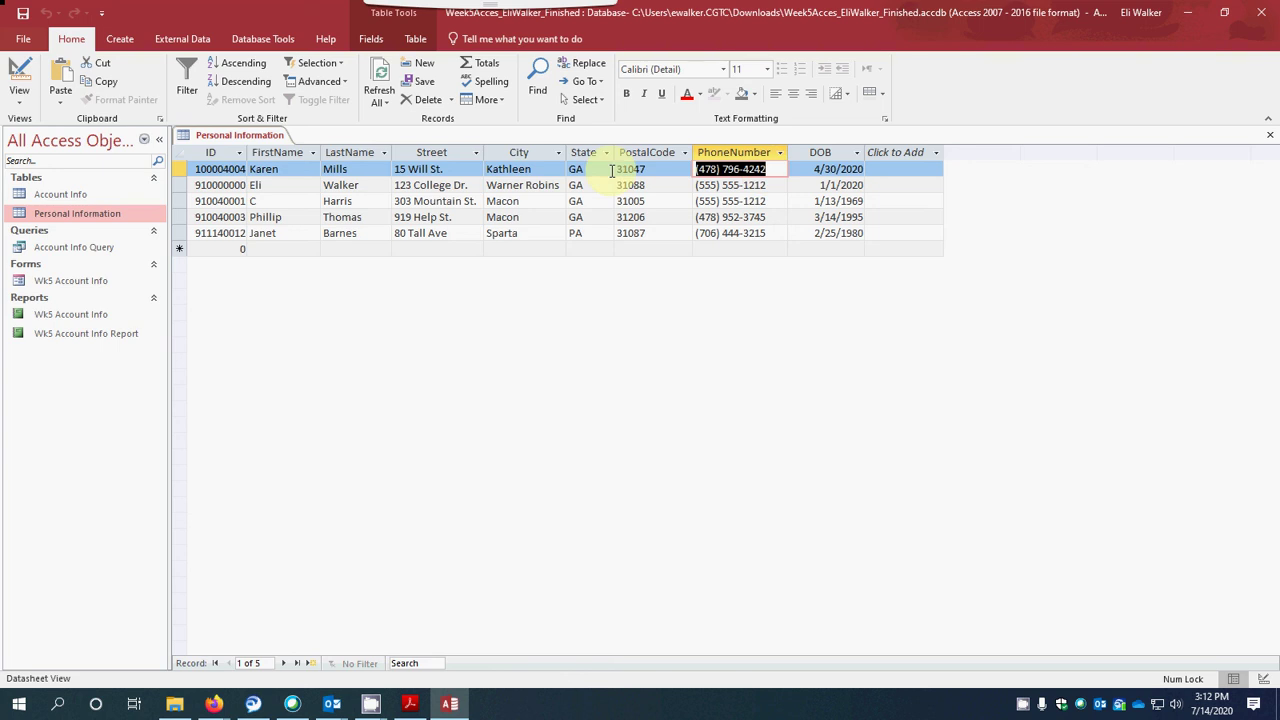
key(Delete)
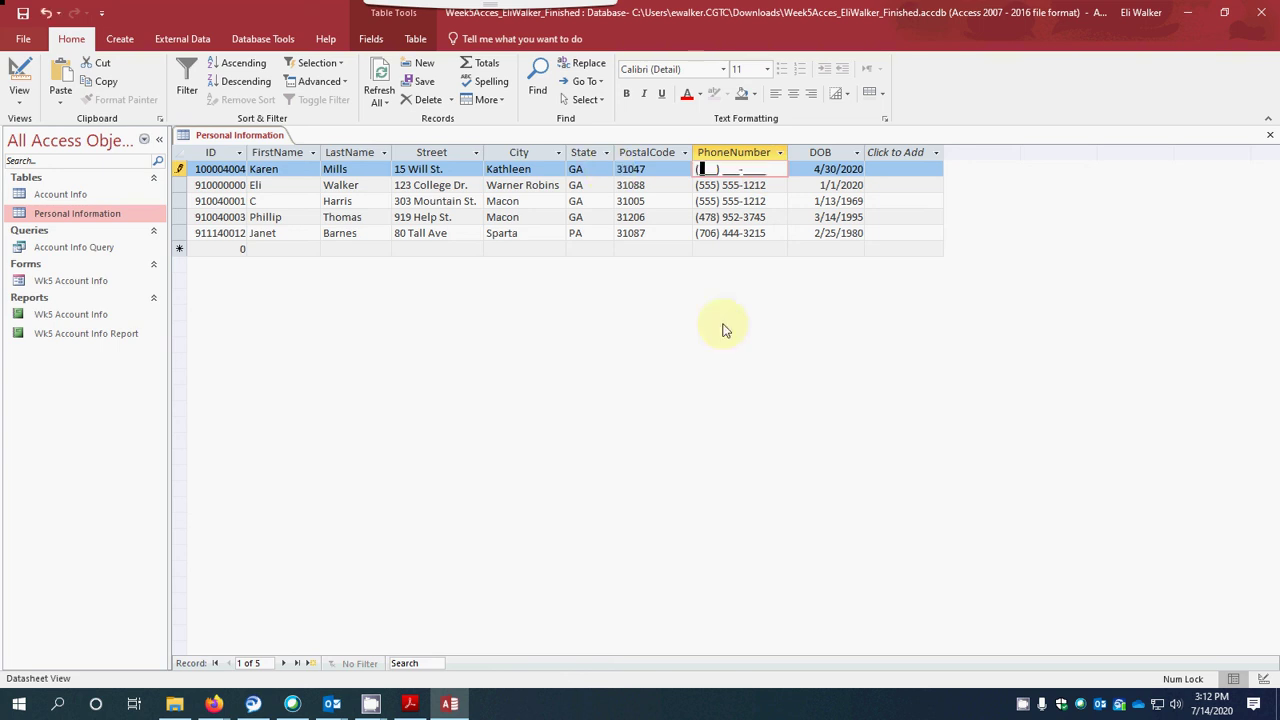
click(750, 169)
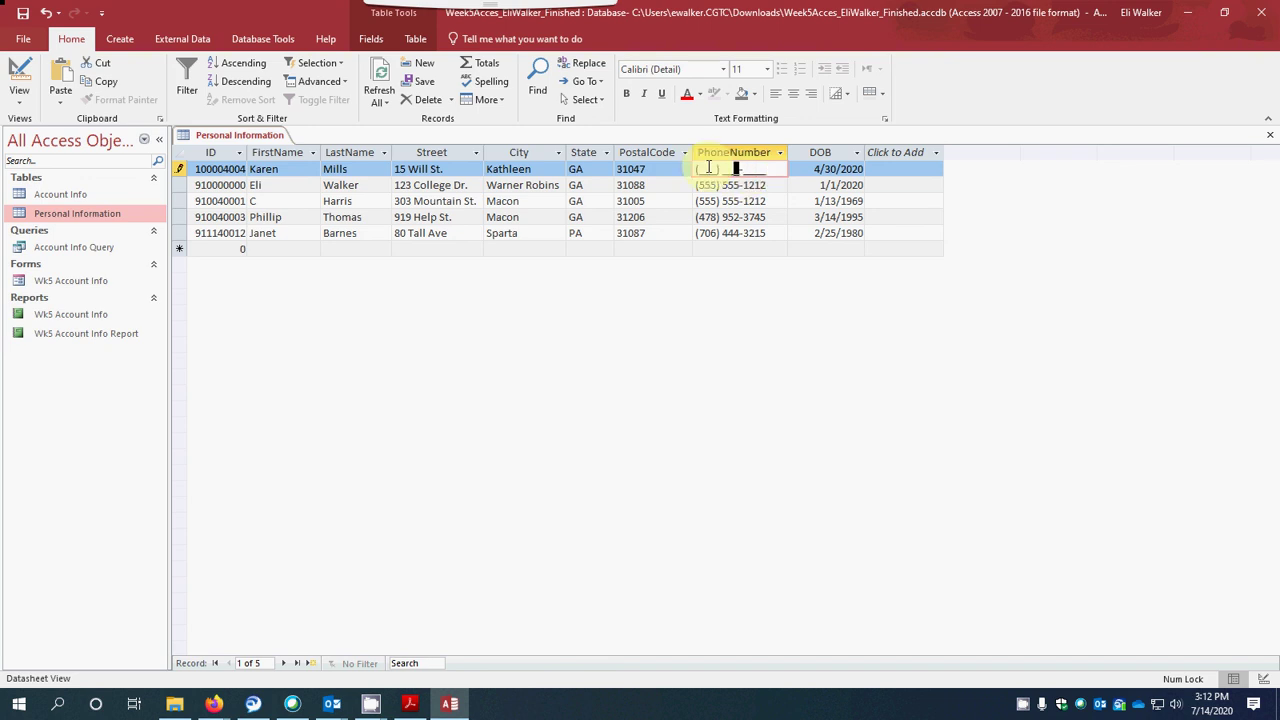
click(705, 168)
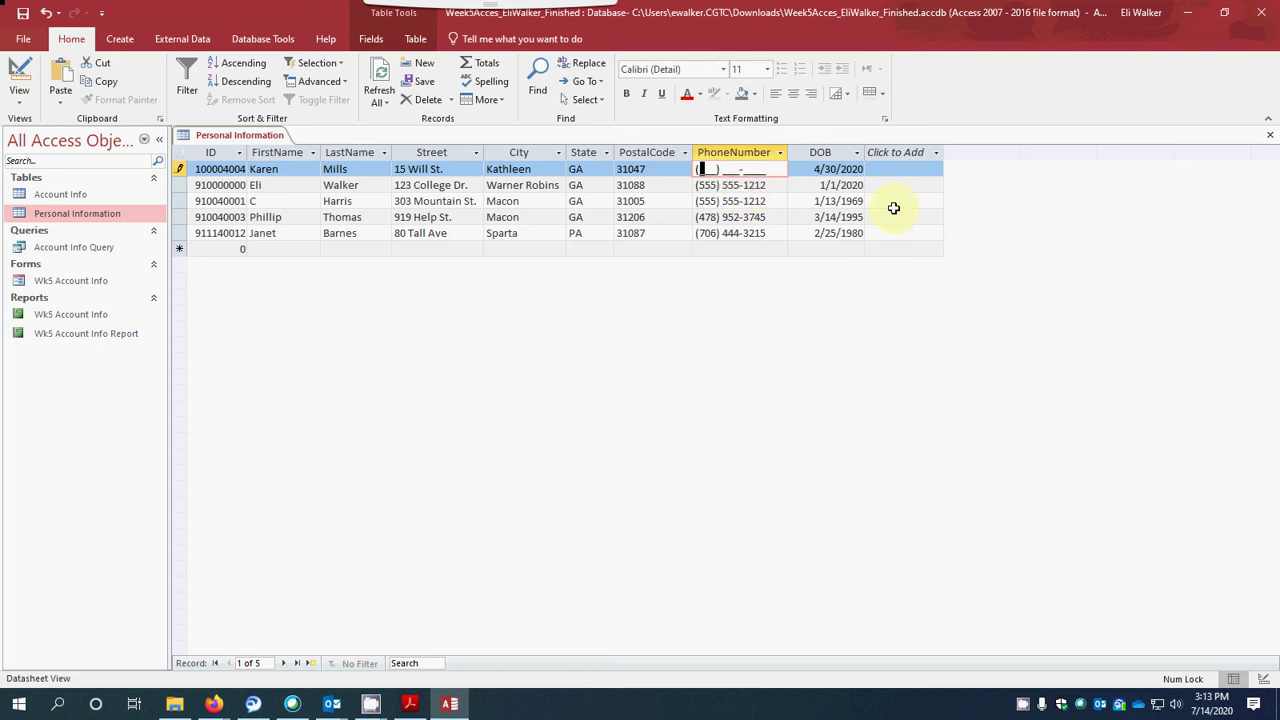
key(Tab)
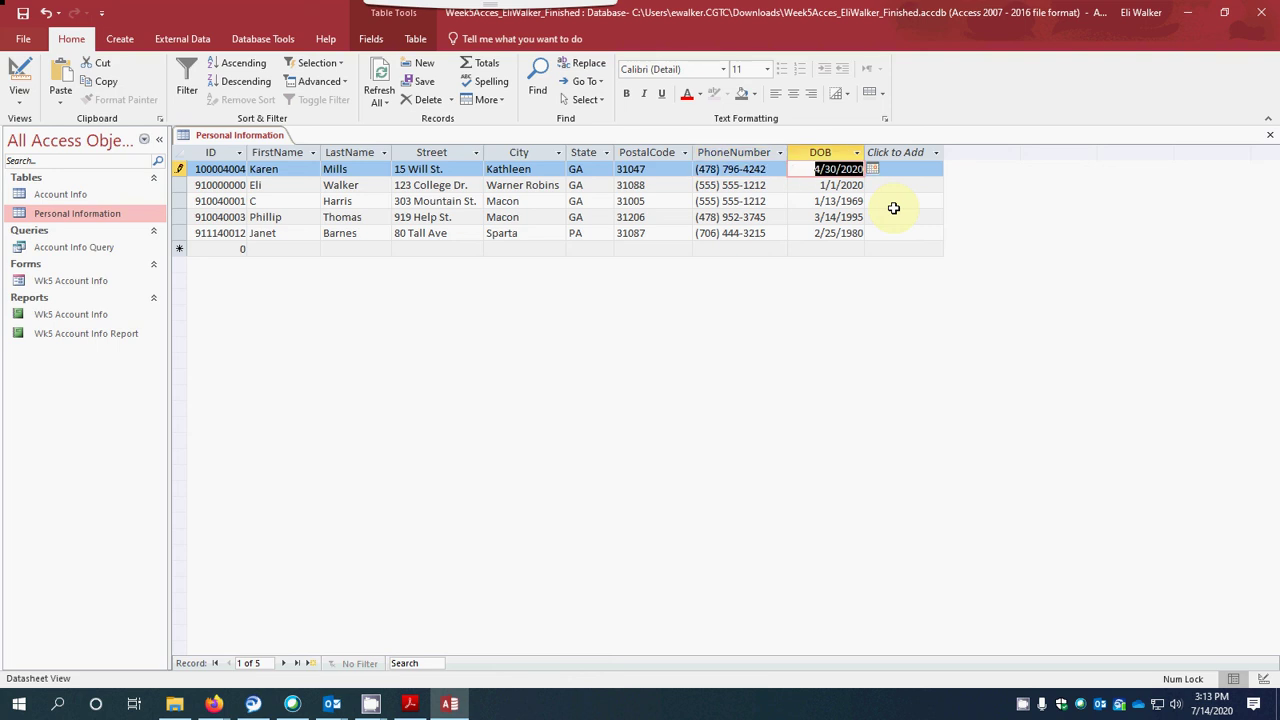
click(210, 172)
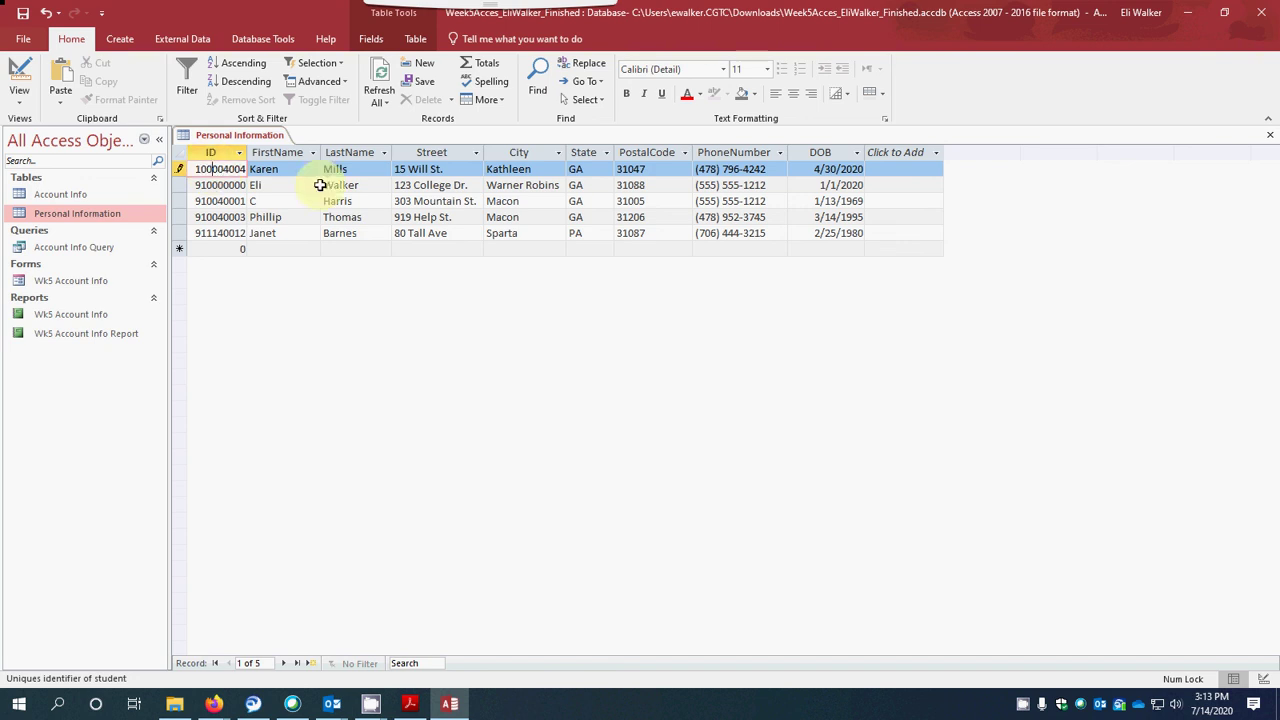
key(Tab)
key(Tab)
key(Tab)
key(Tab)
key(Tab)
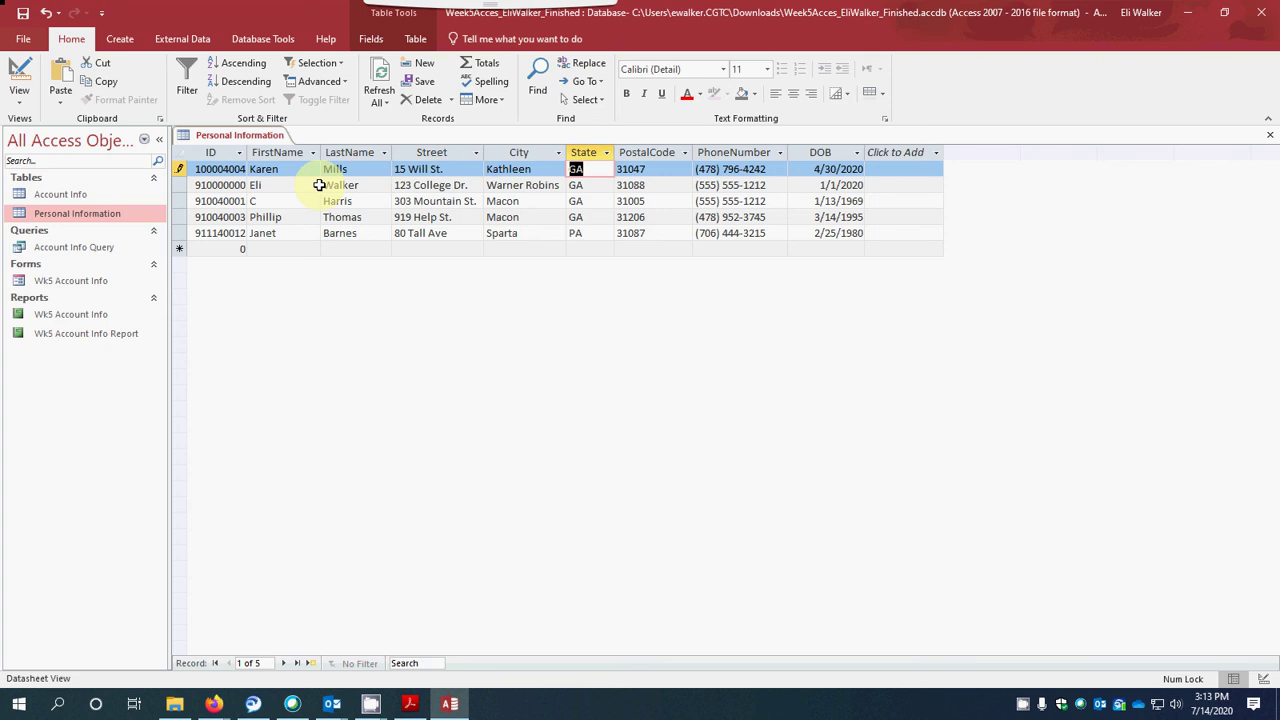
key(Tab)
key(Tab)
key(Tab)
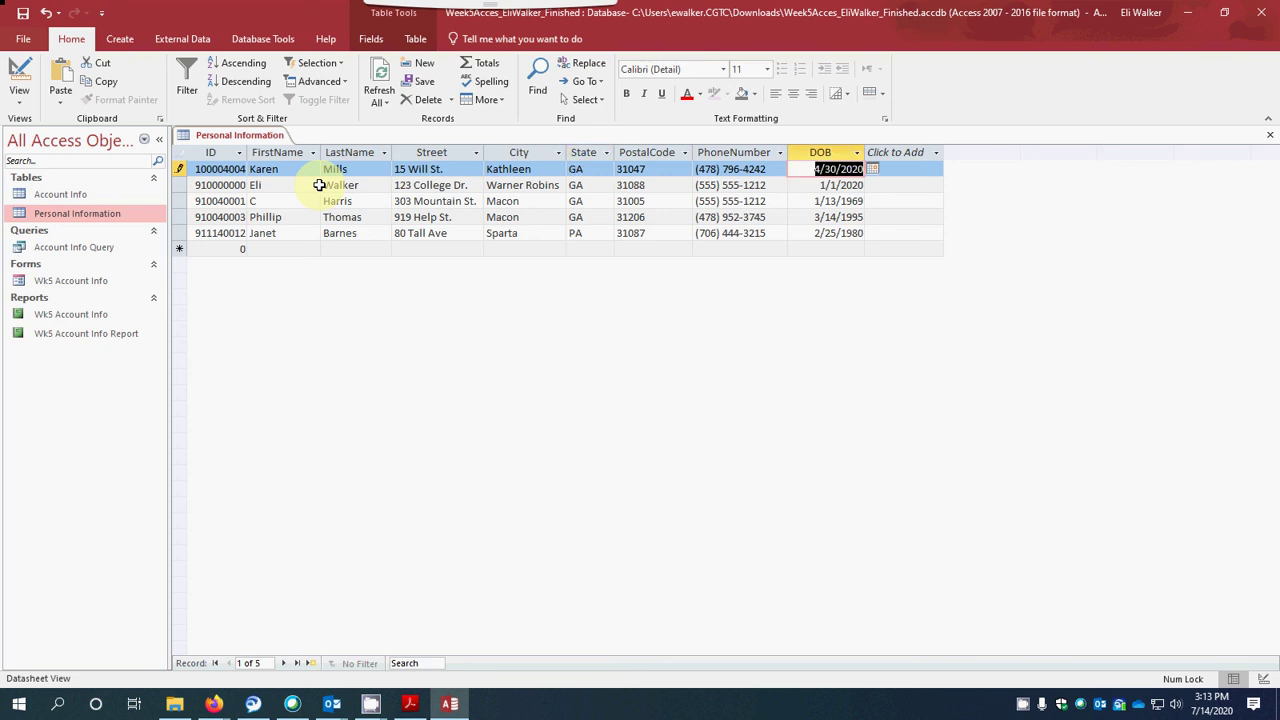
key(Tab)
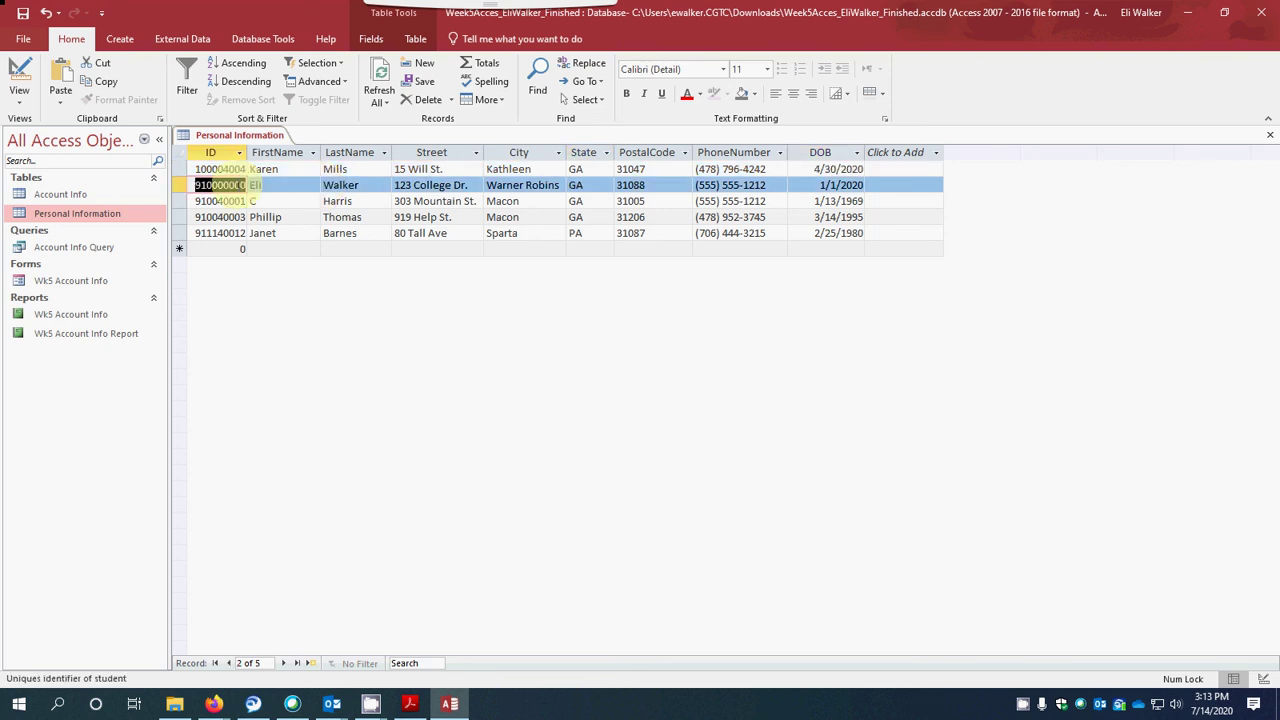
click(241, 185)
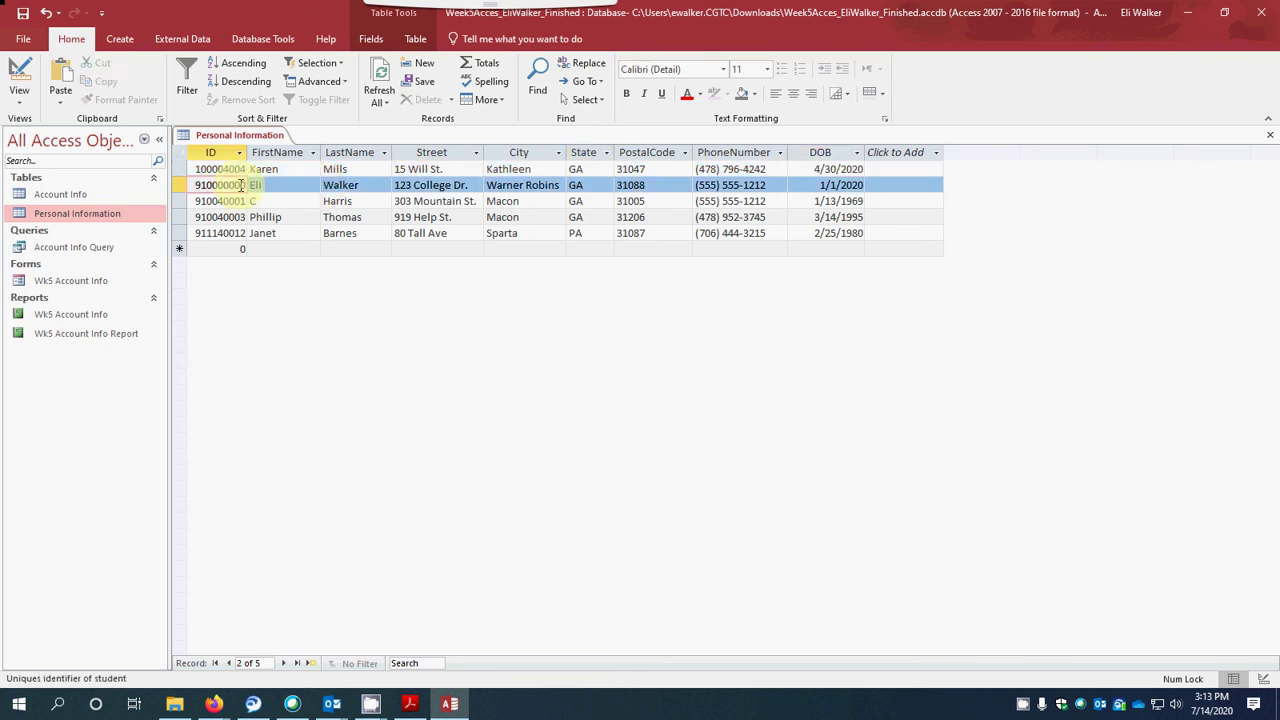
key(Tab)
key(Tab)
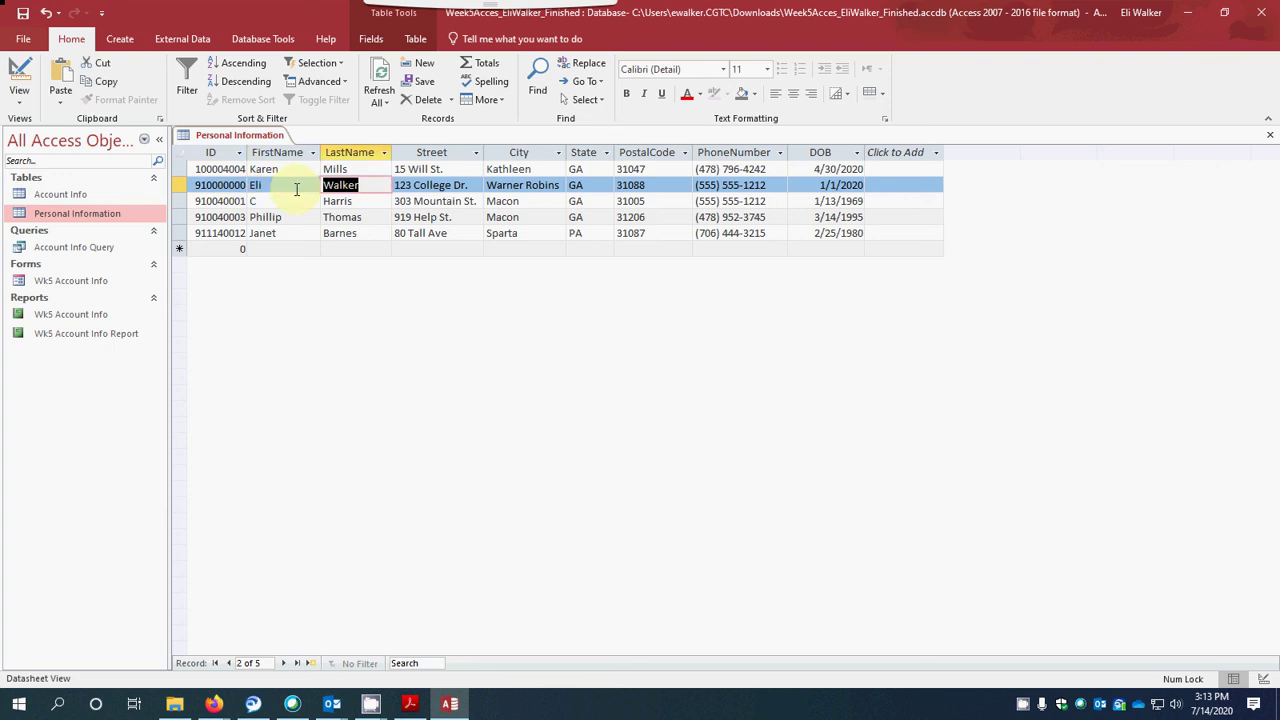
key(Tab)
key(Tab)
key(Tab)
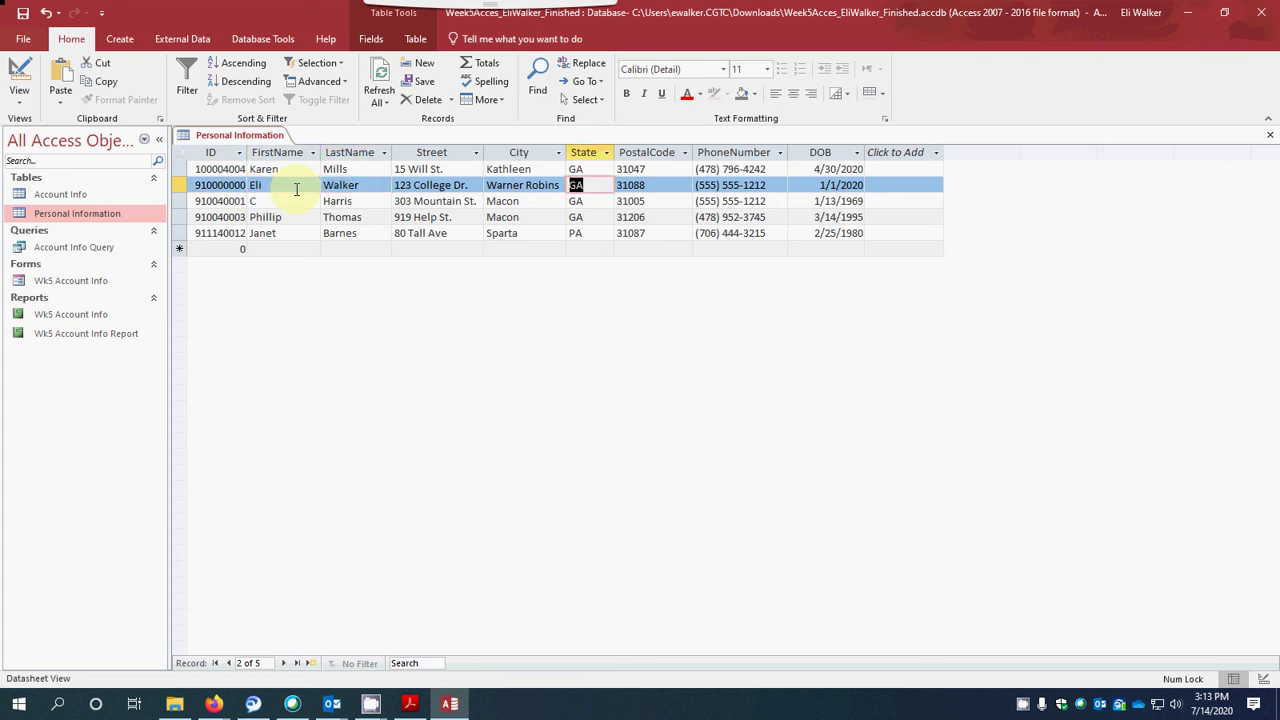
key(Tab)
key(Tab)
key(Tab)
key(Tab)
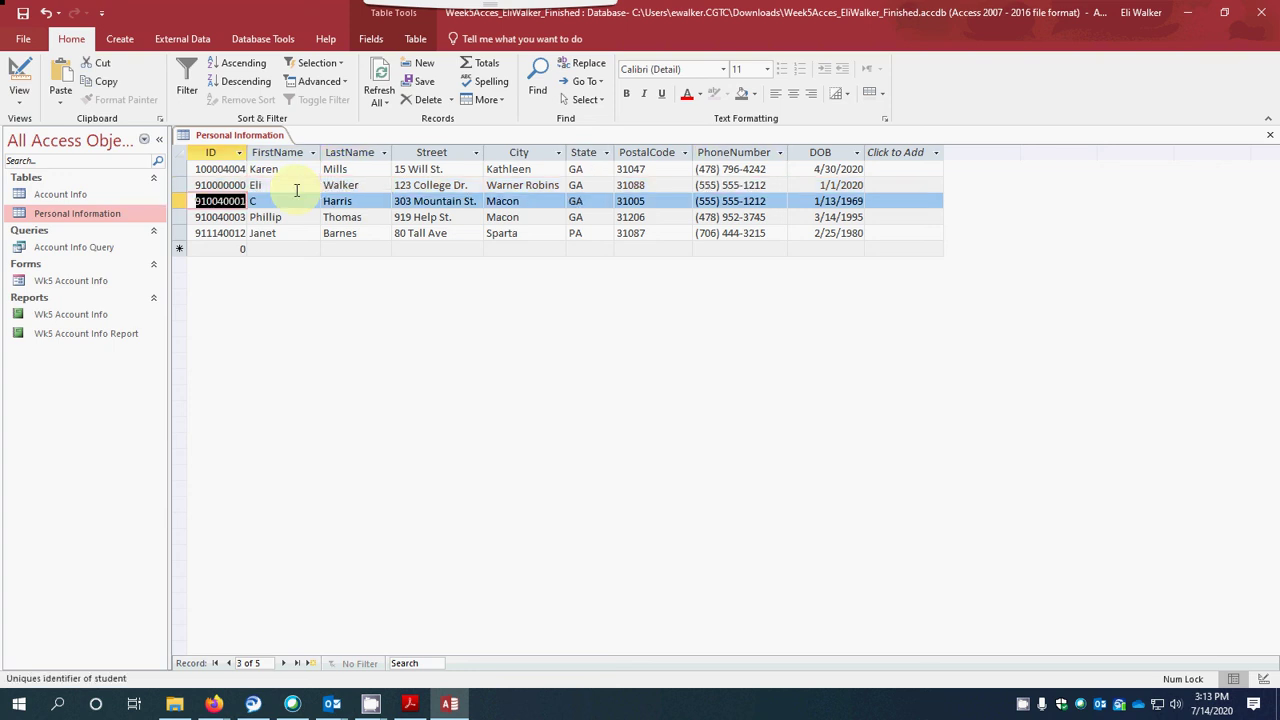
key(Tab)
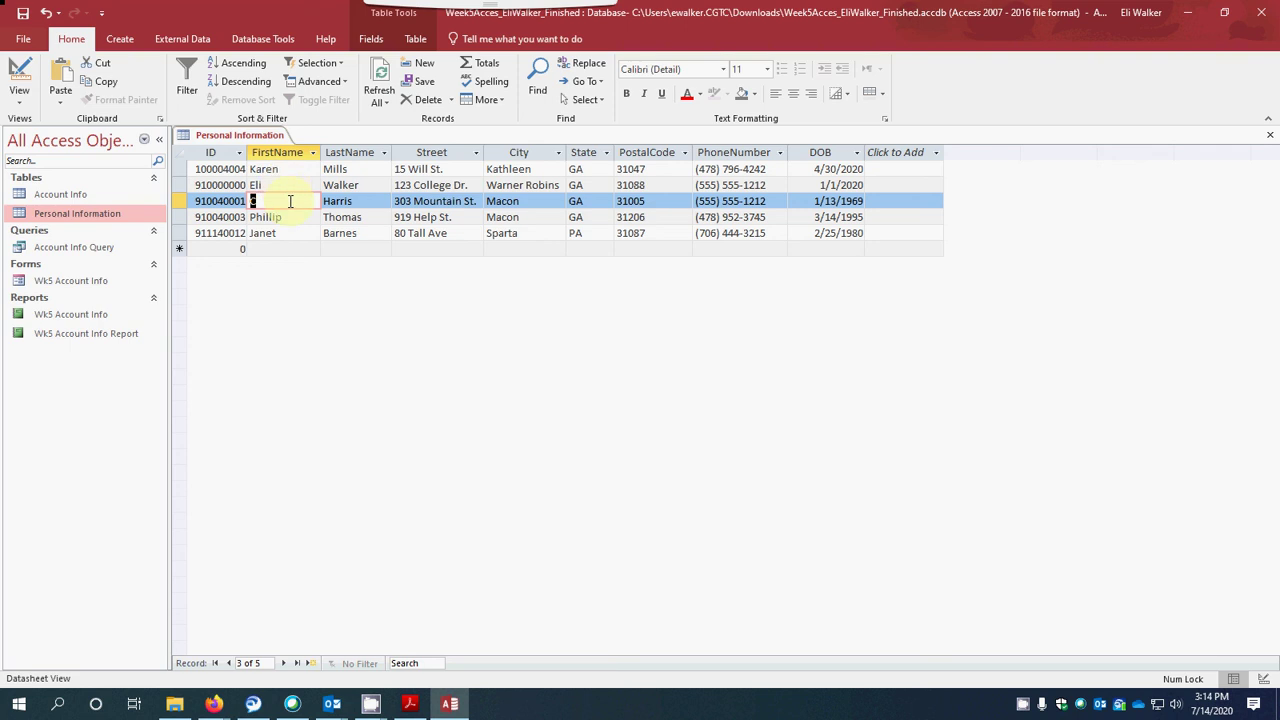
click(290, 201)
key(Tab)
key(Tab)
key(Tab)
key(Tab)
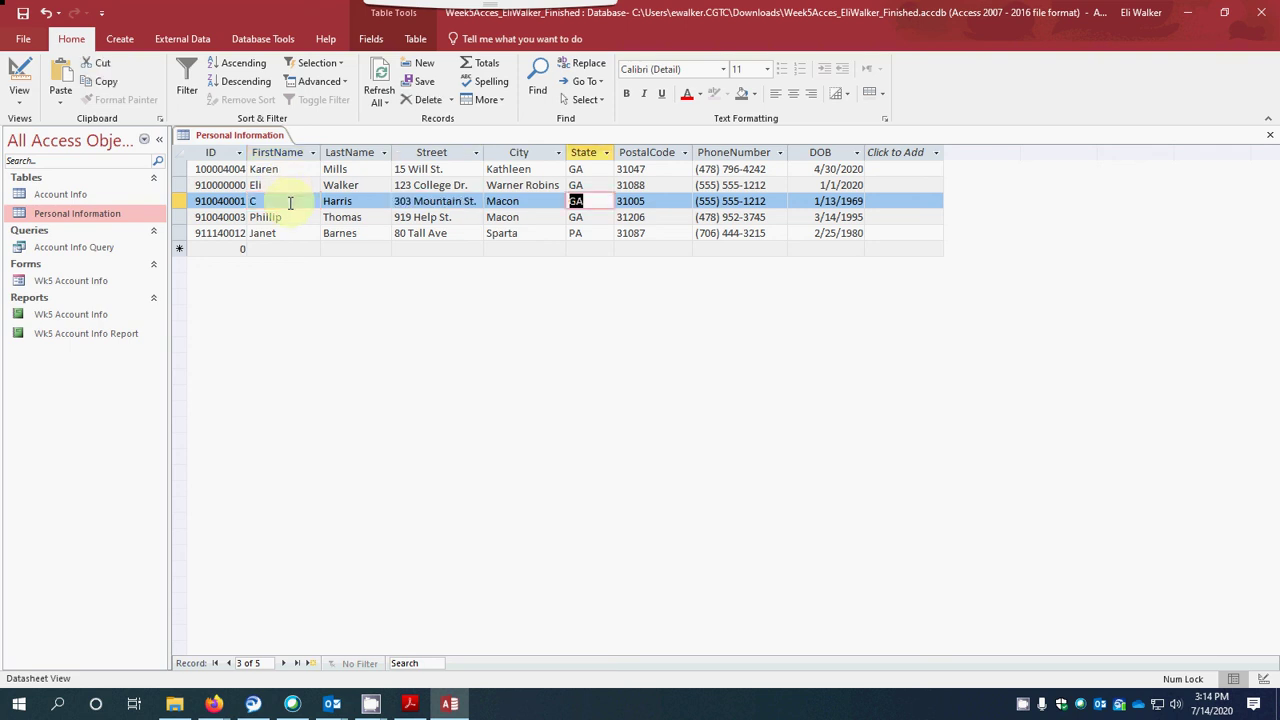
key(Tab)
key(Tab)
key(Tab)
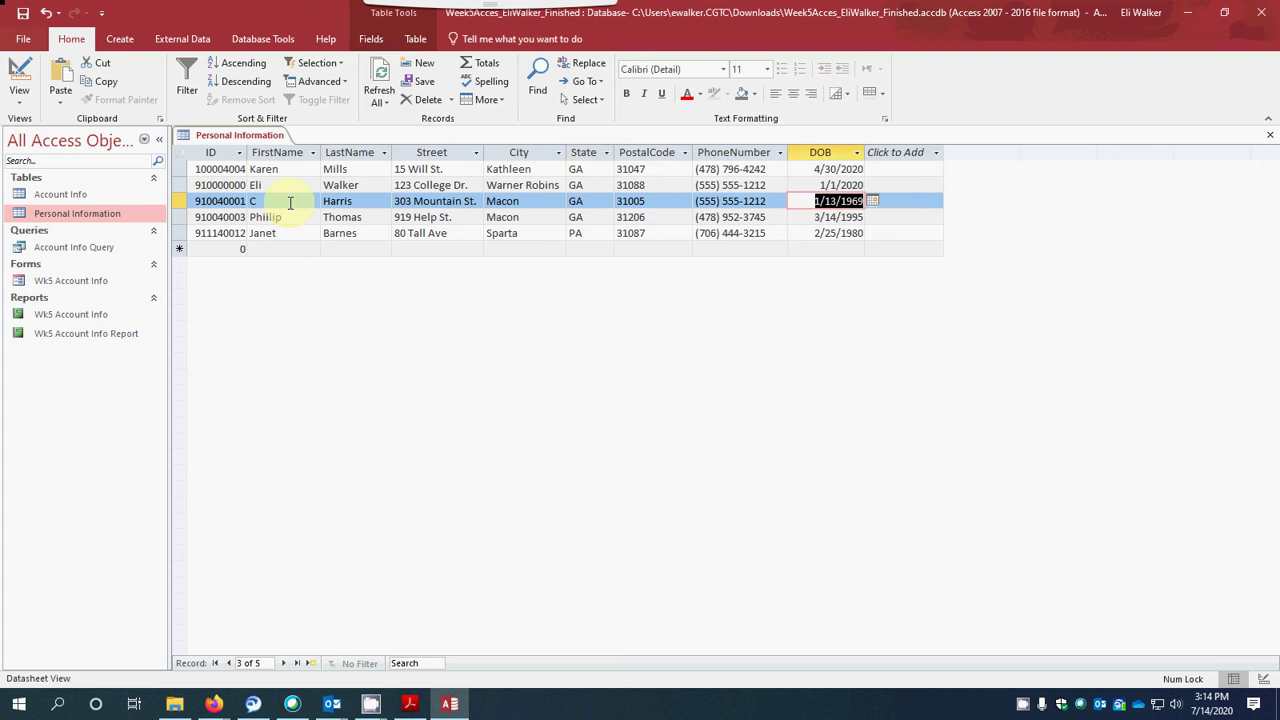
key(Tab)
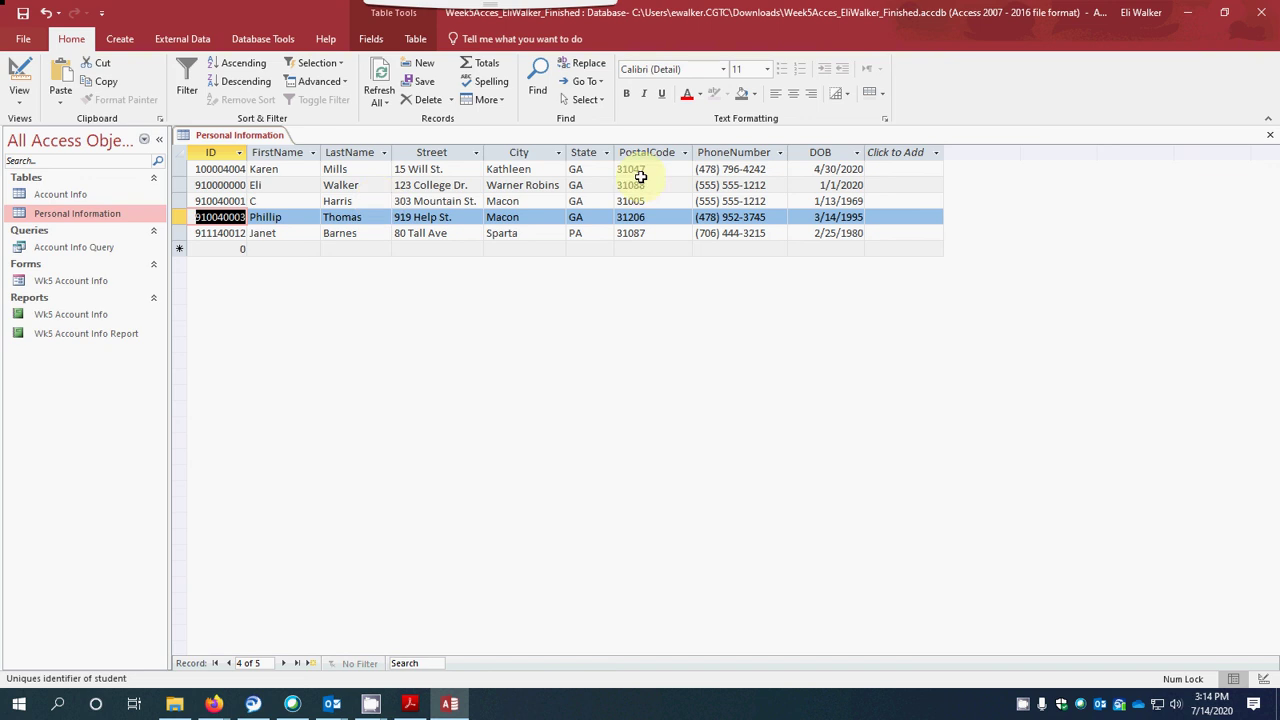
click(64, 196)
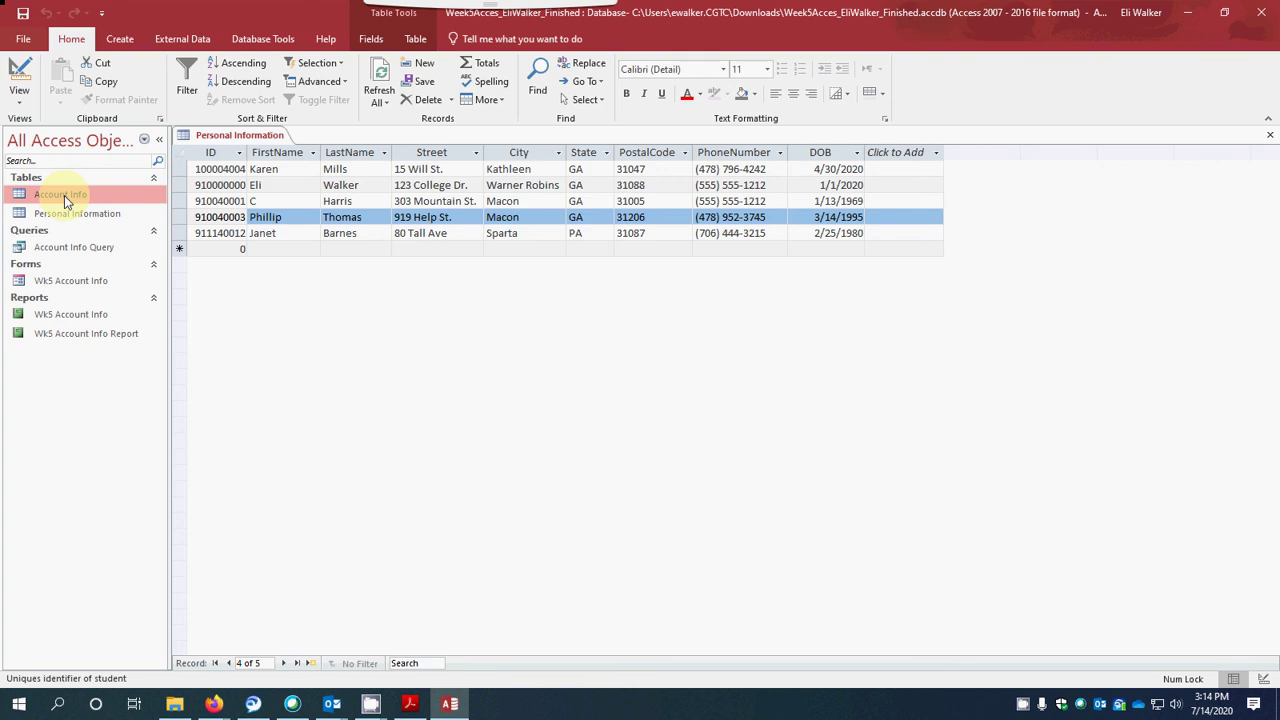
Open Account Info and show its fields, Account Number through Account Manager Number, in Design view.
double_click(53, 195)
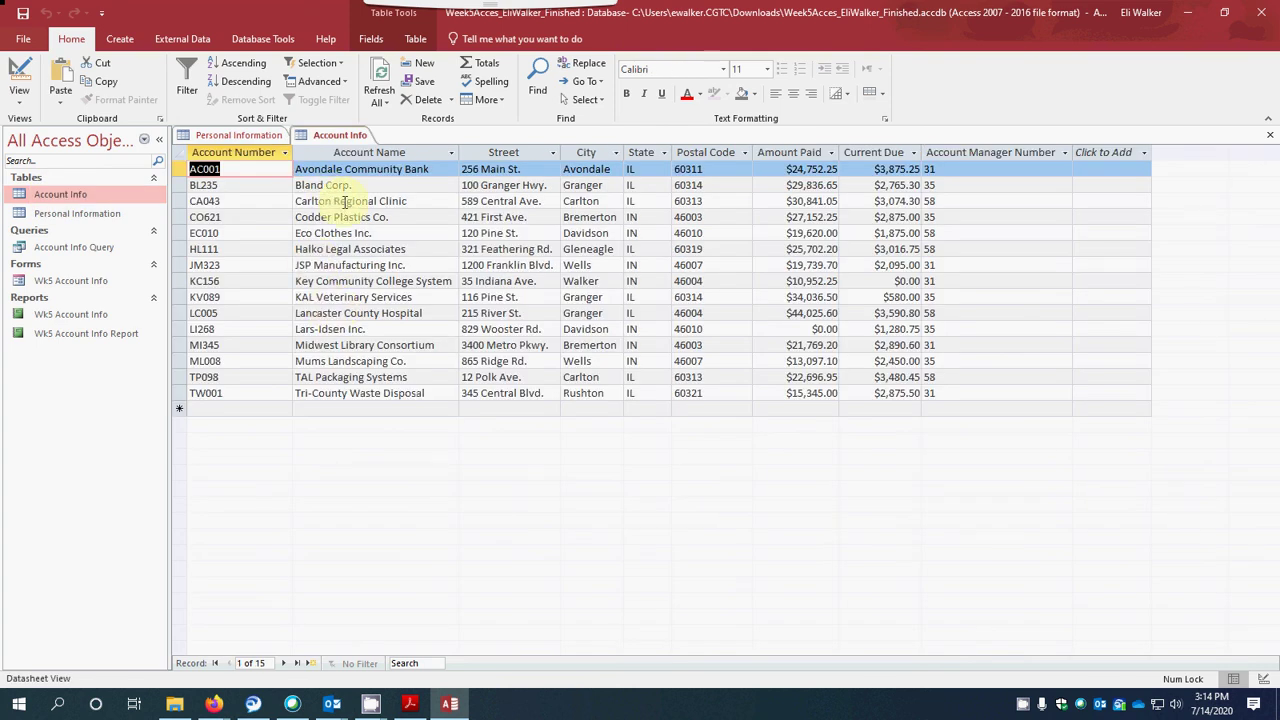
click(19, 79)
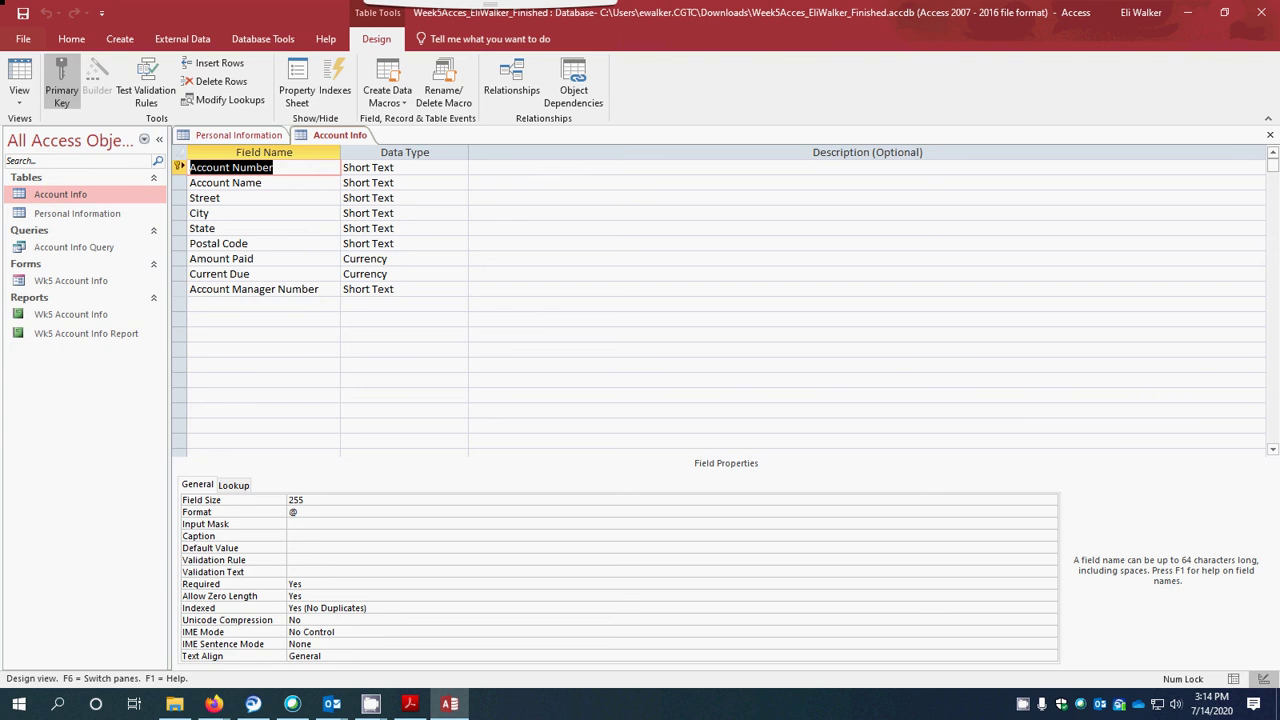
Switch away with Alt+Tab and bring the Access database window back into focus.
key(alt+Tab)
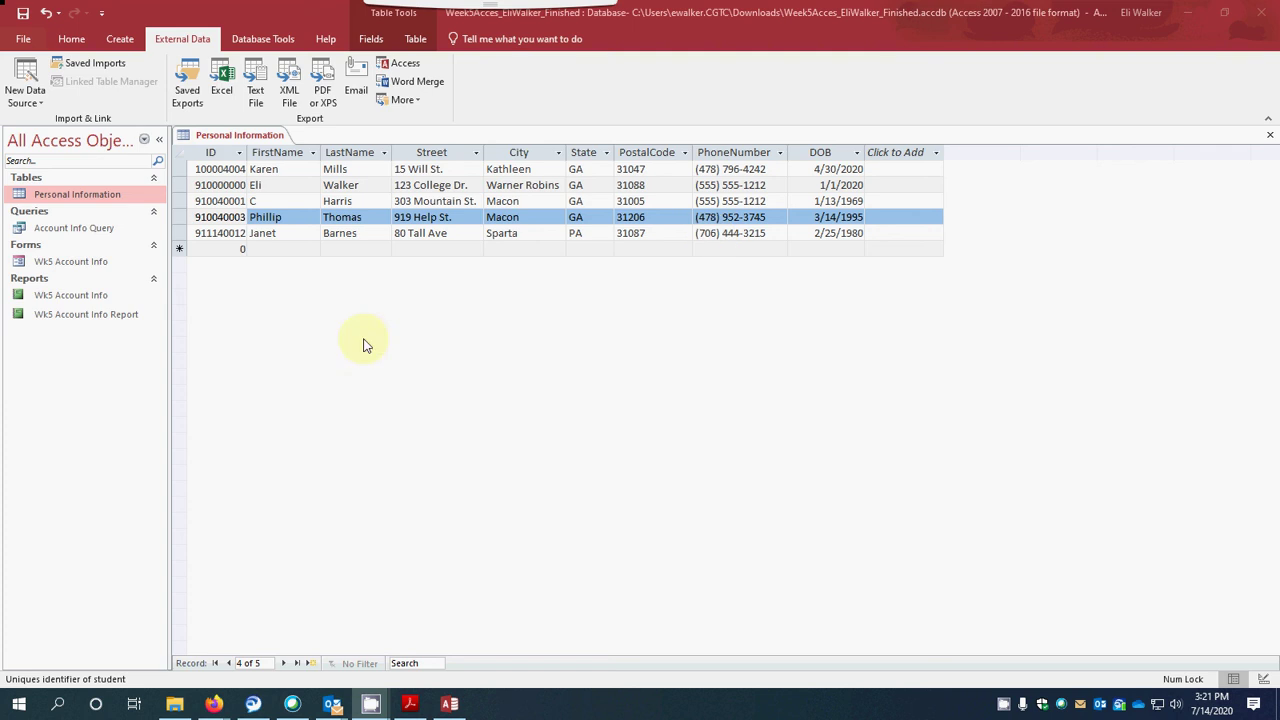
click(174, 40)
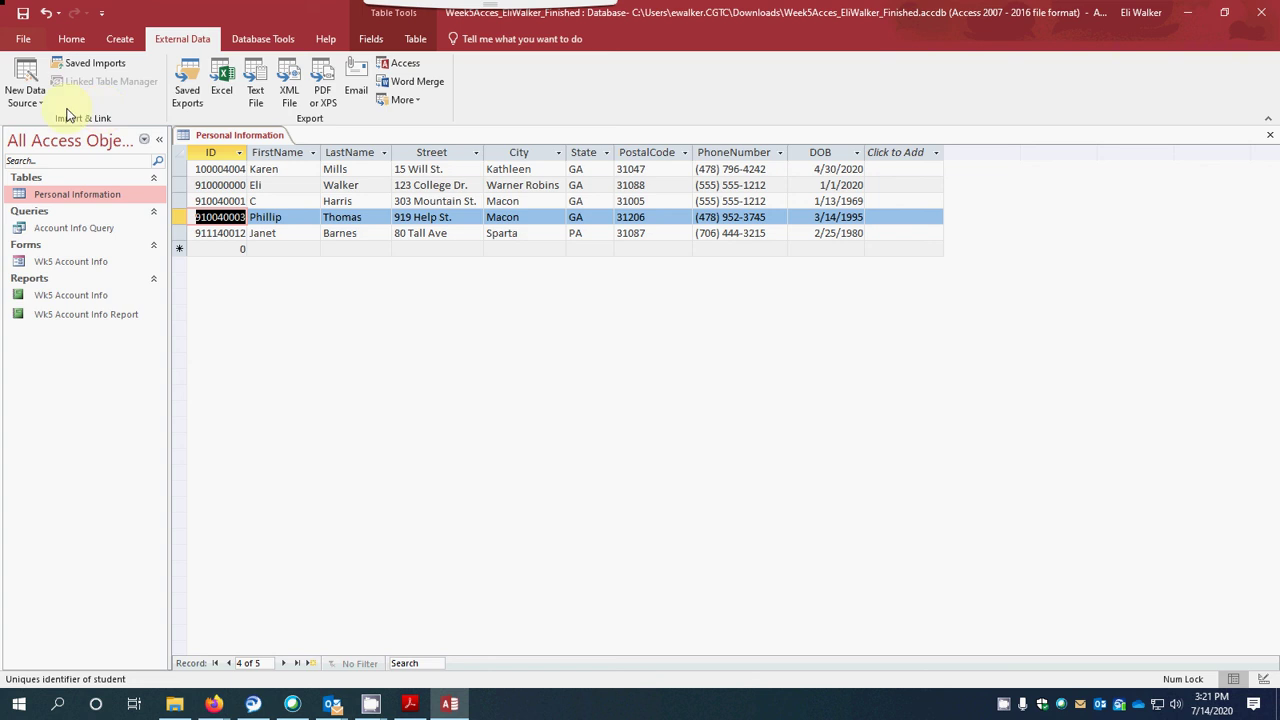
From External Data, choose New Data Source > From File > Excel to start a spreadsheet import.
click(229, 77)
click(20, 80)
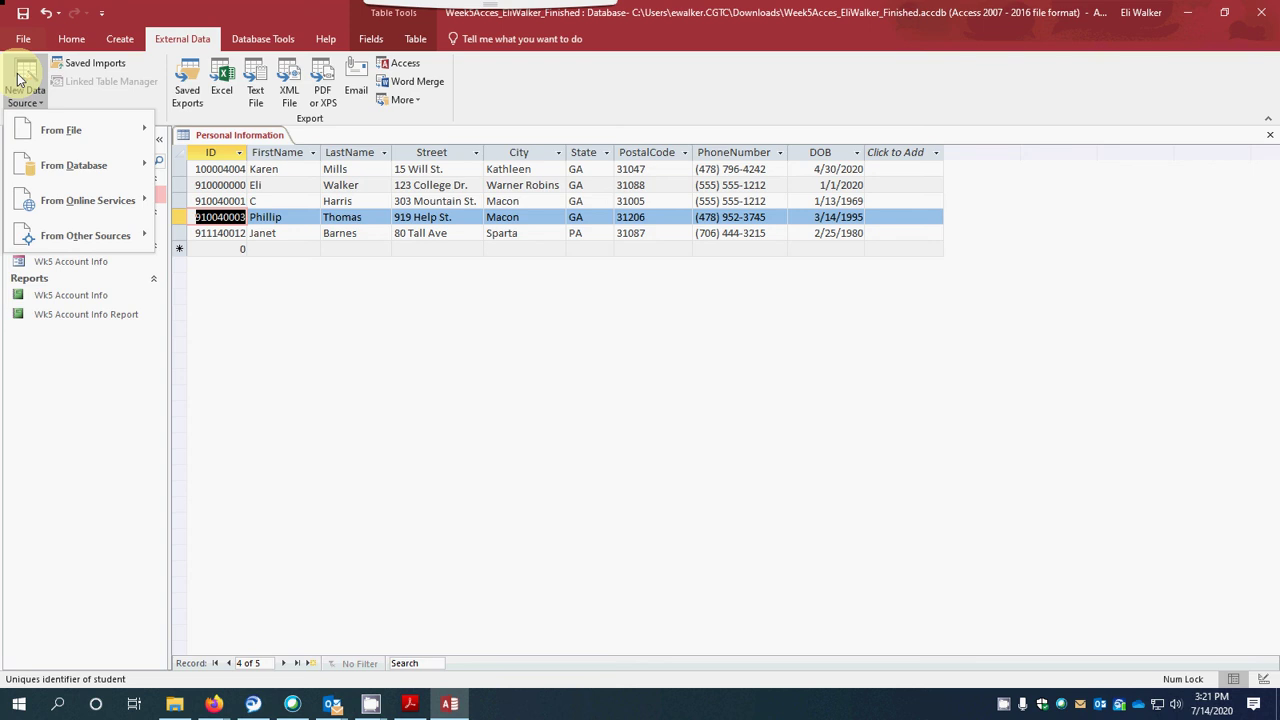
mouse_move(129, 138)
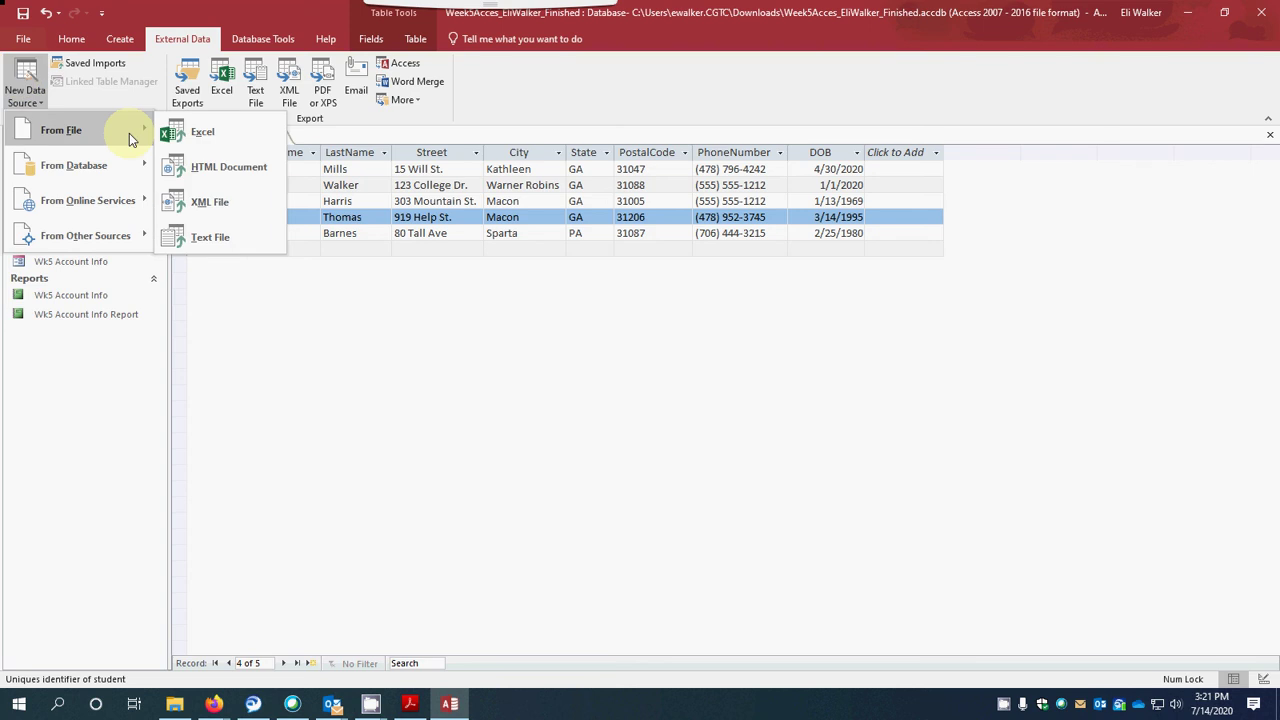
click(195, 135)
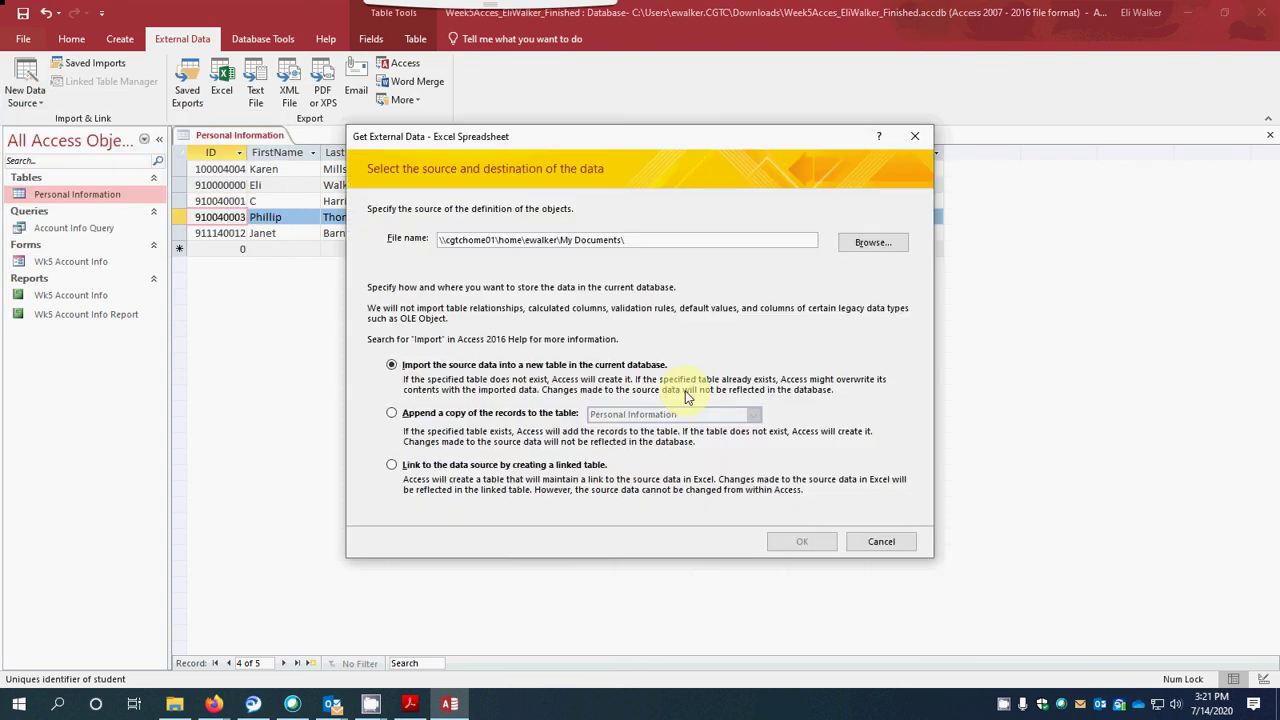
Browse to the Downloads folder and pick Account(1).xlsx as the source spreadsheet.
click(858, 245)
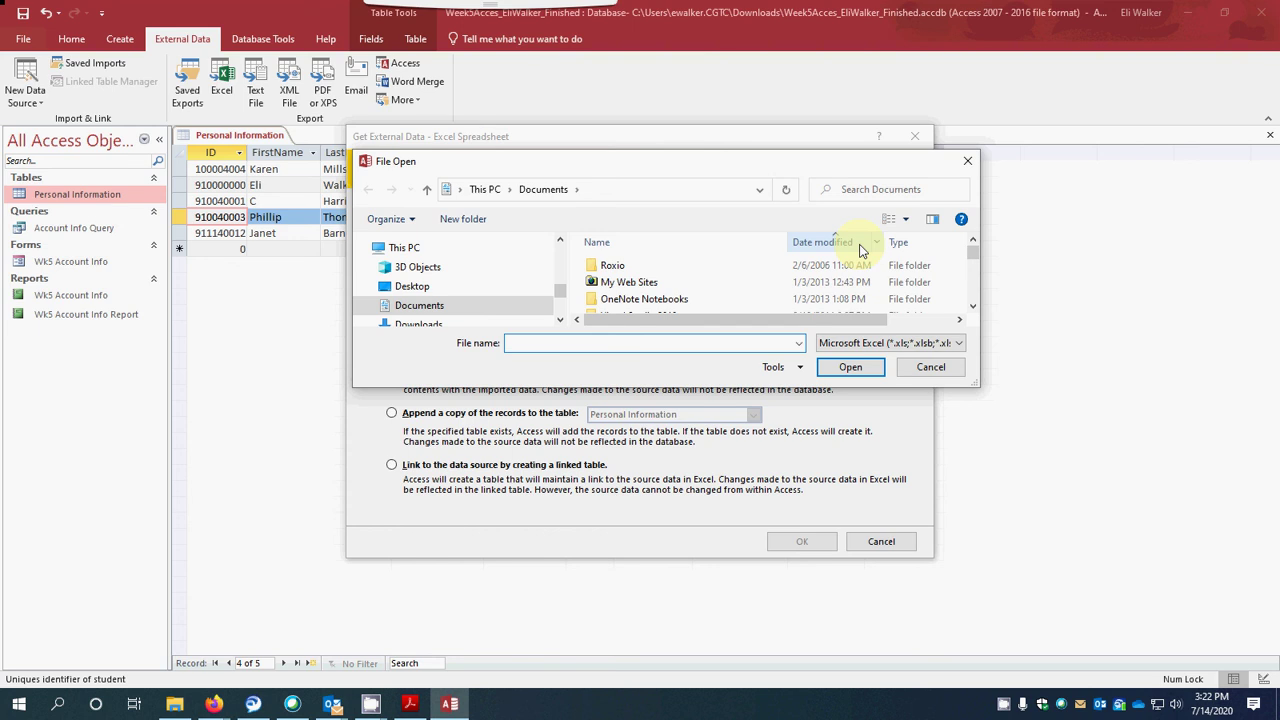
drag(973, 249, 972, 239)
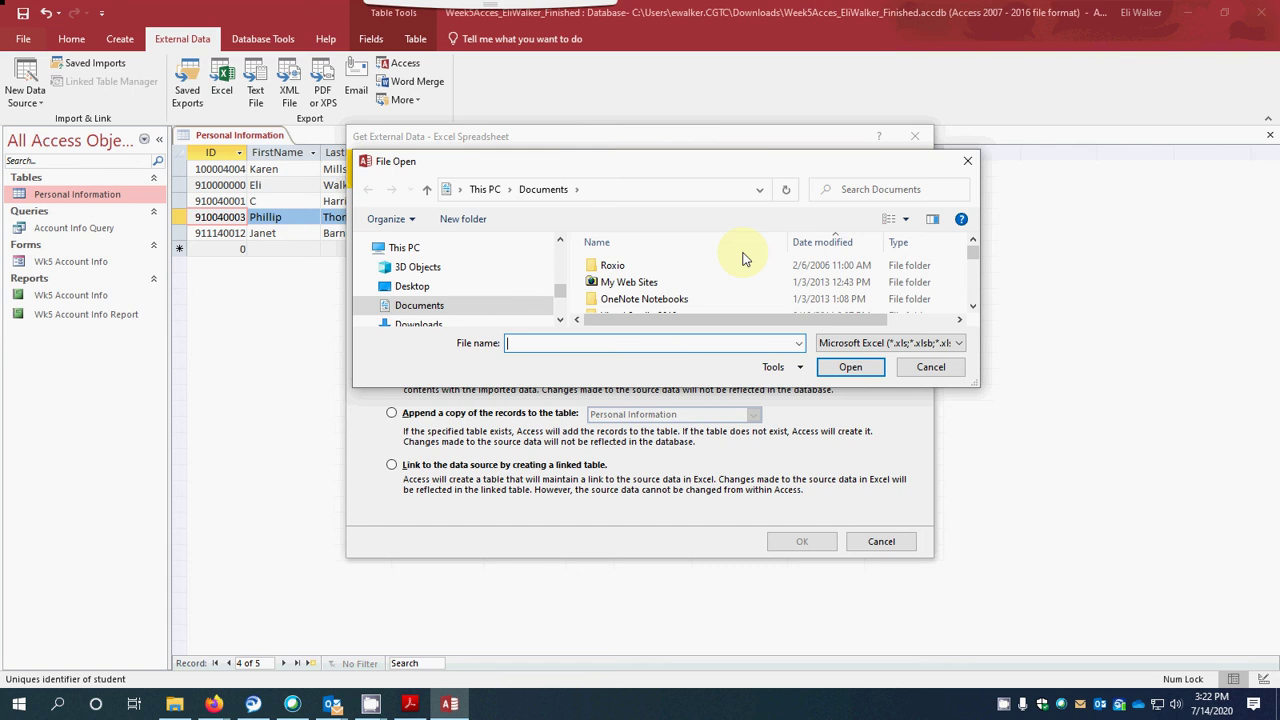
click(974, 309)
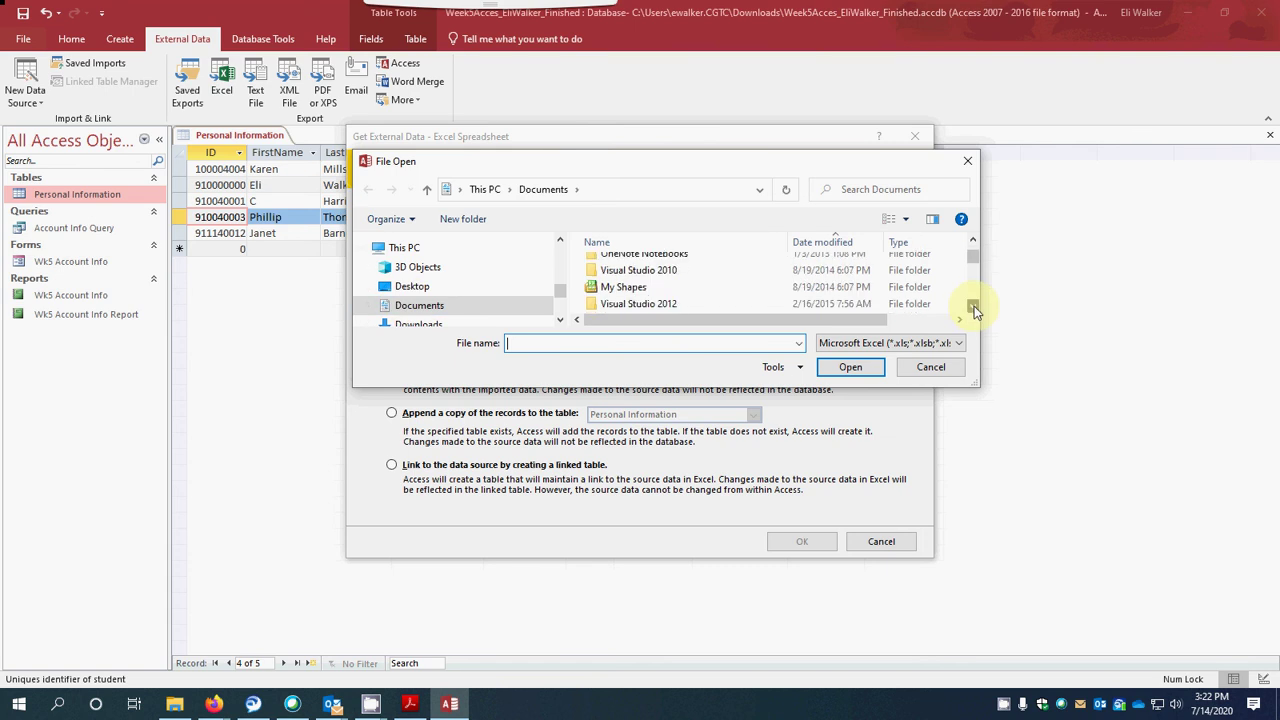
click(974, 309)
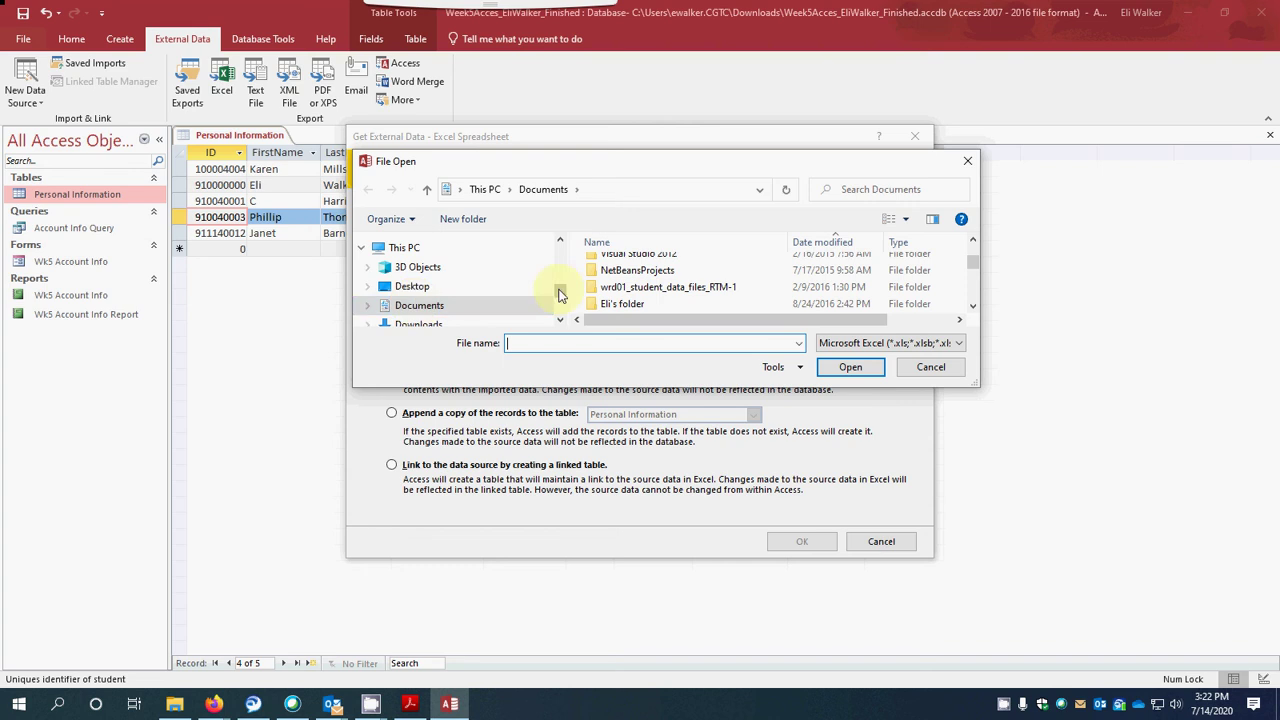
scroll(560, 290, down, 3)
scroll(560, 275, down, 5)
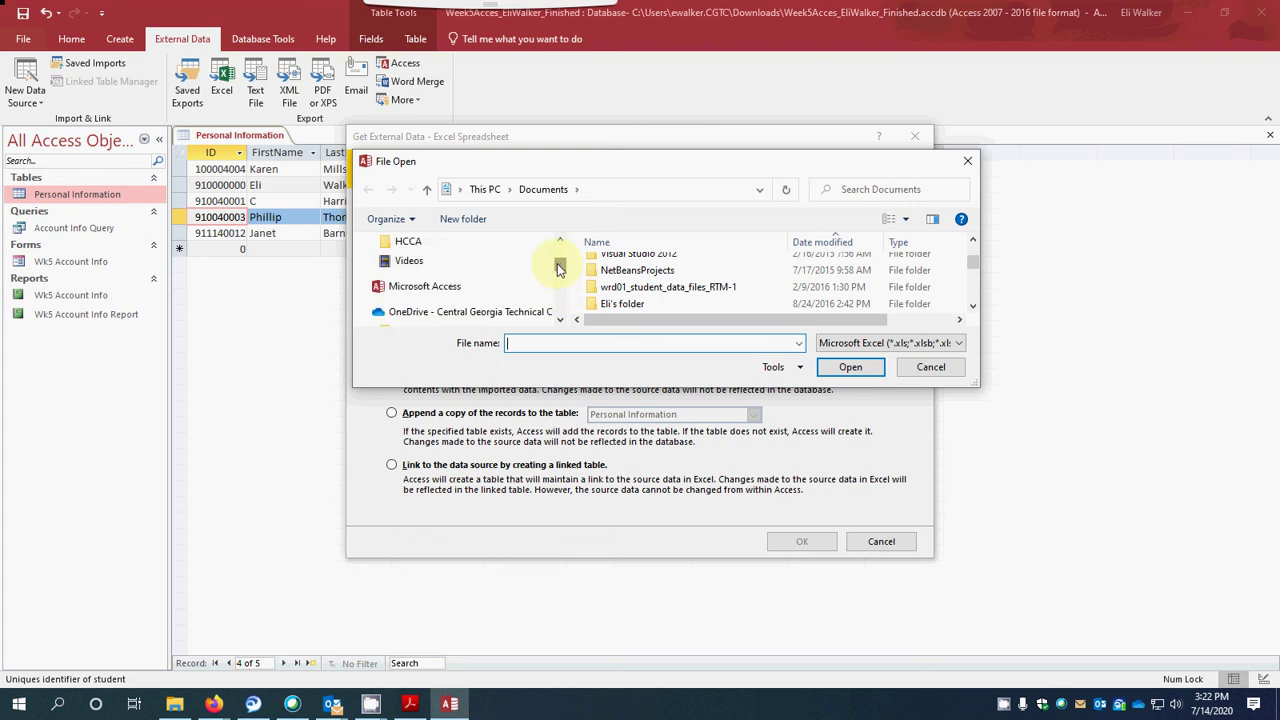
scroll(473, 264, up, 10)
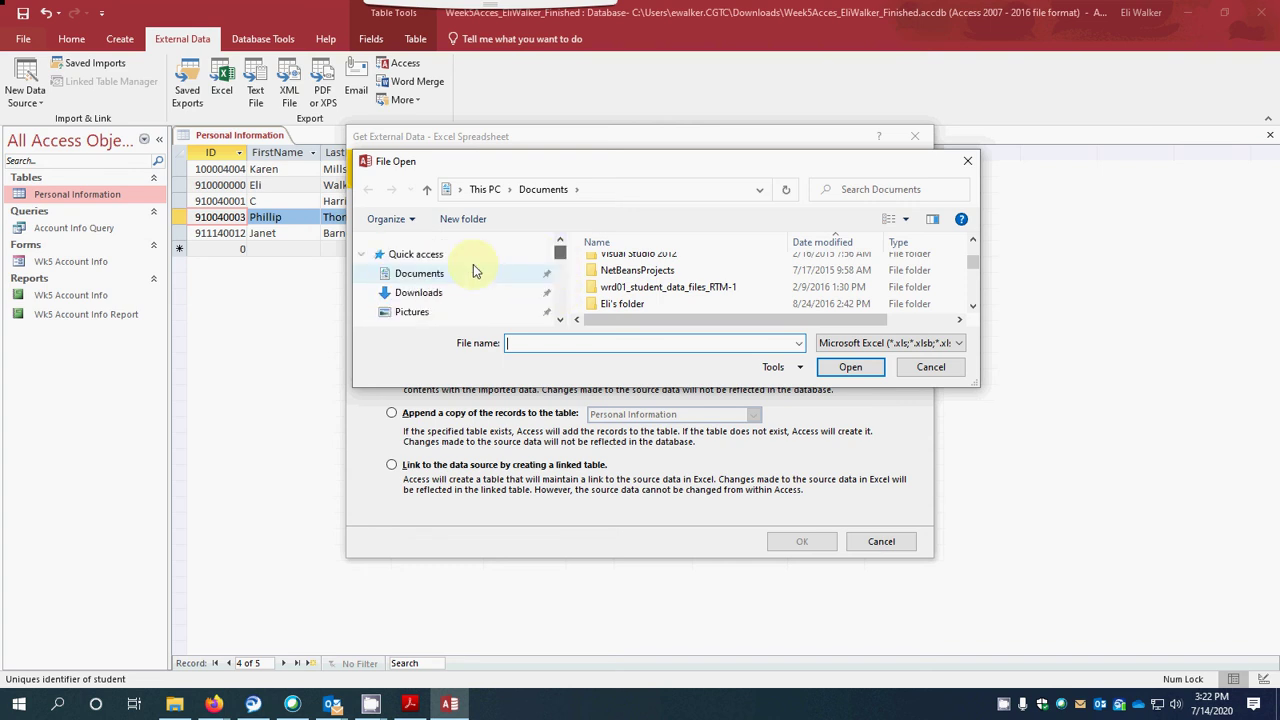
click(452, 293)
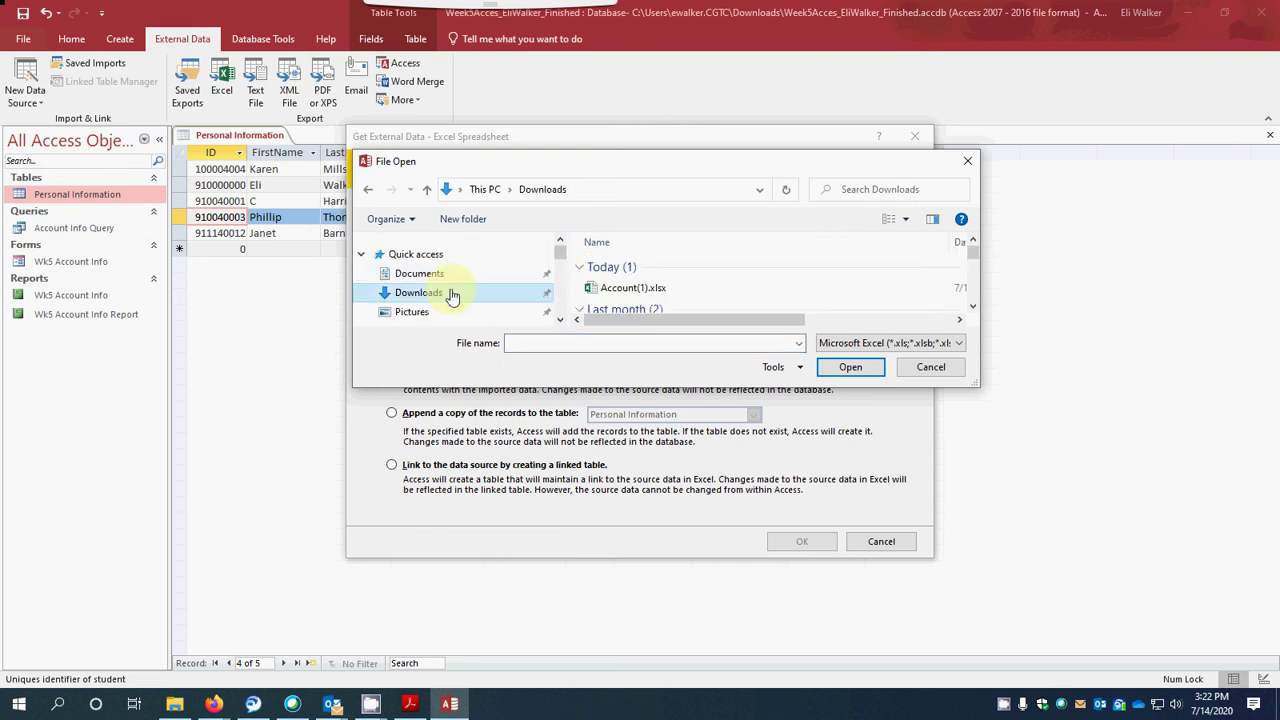
click(628, 289)
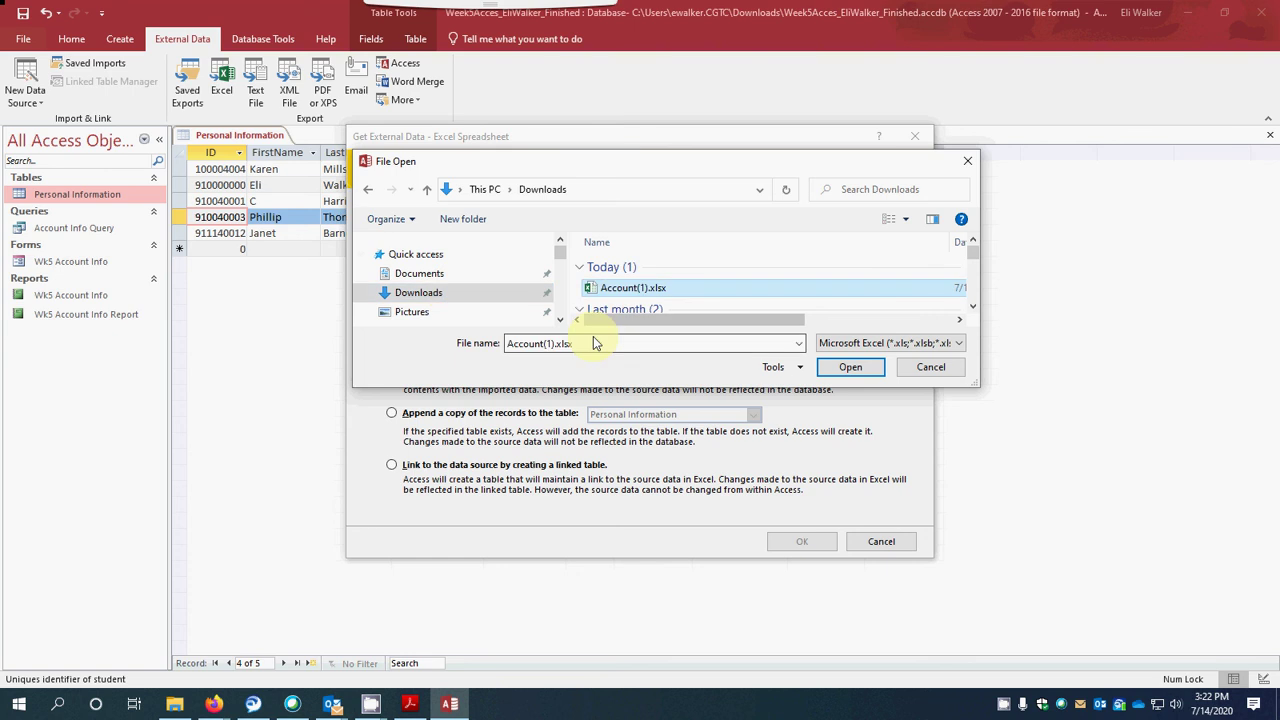
click(843, 369)
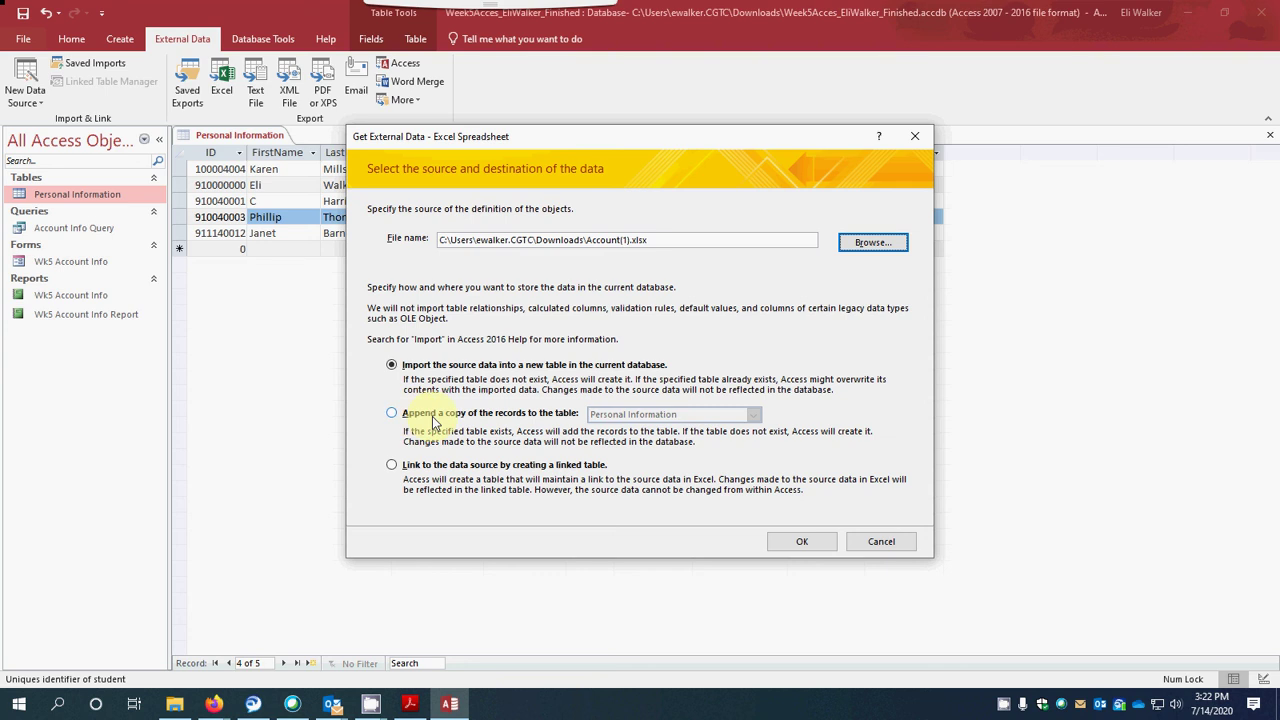
Compare the Append and Link options, then choose importing into a new table and confirm.
click(392, 413)
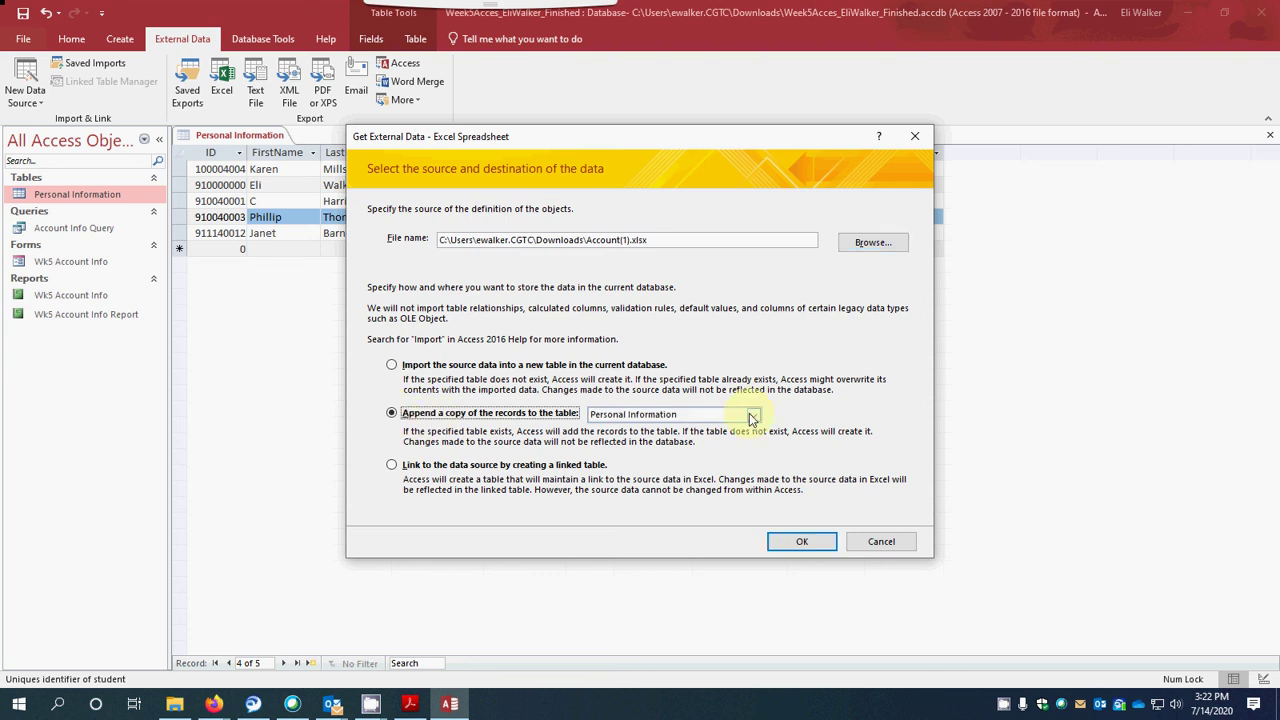
click(753, 416)
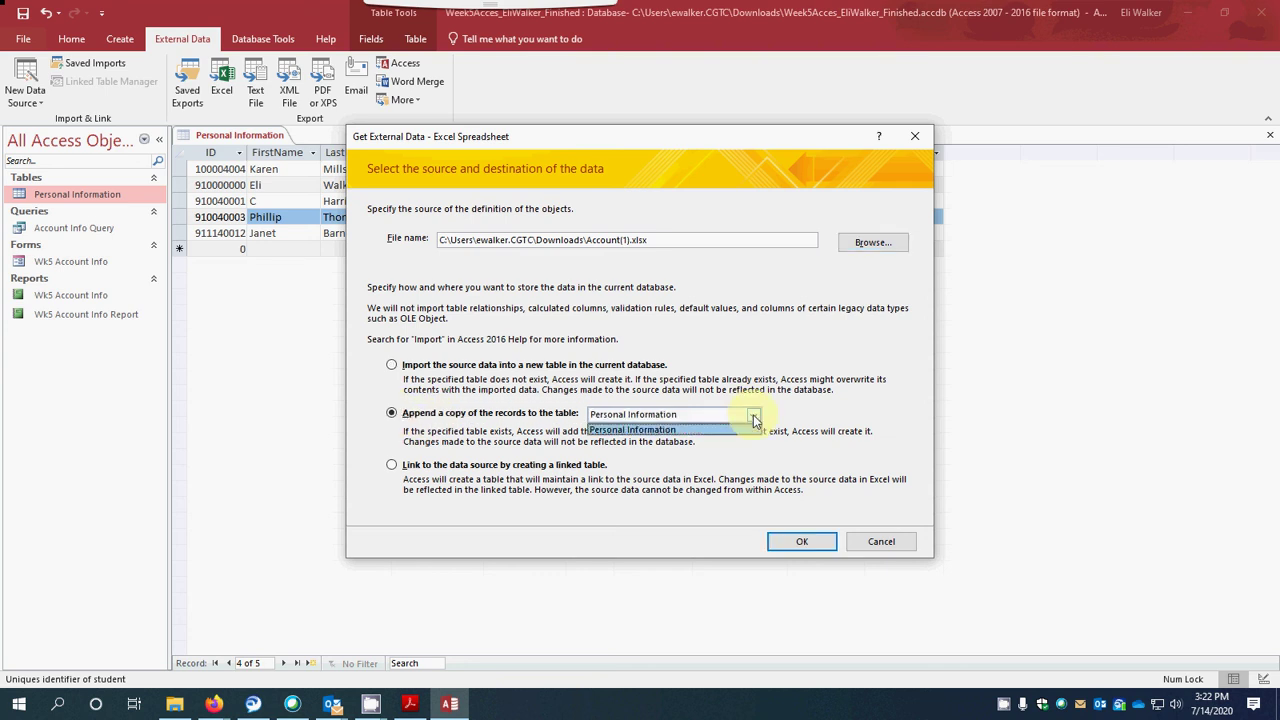
click(740, 430)
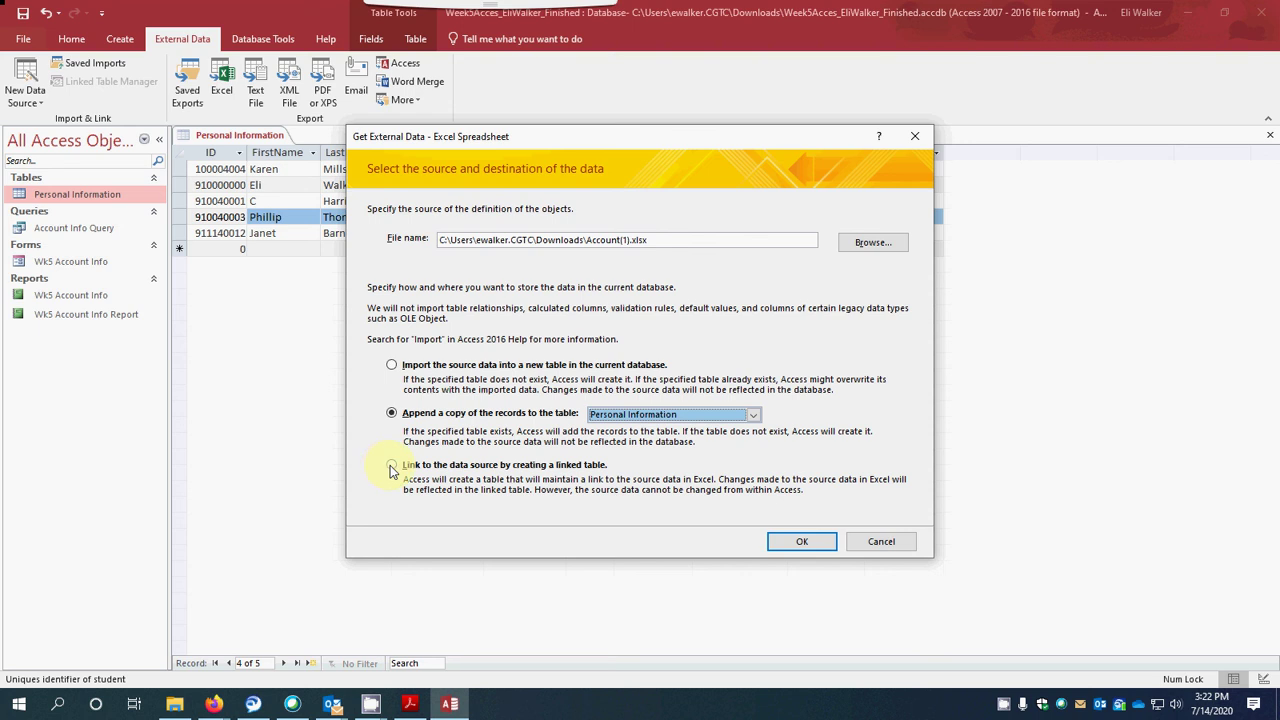
key(alt+l)
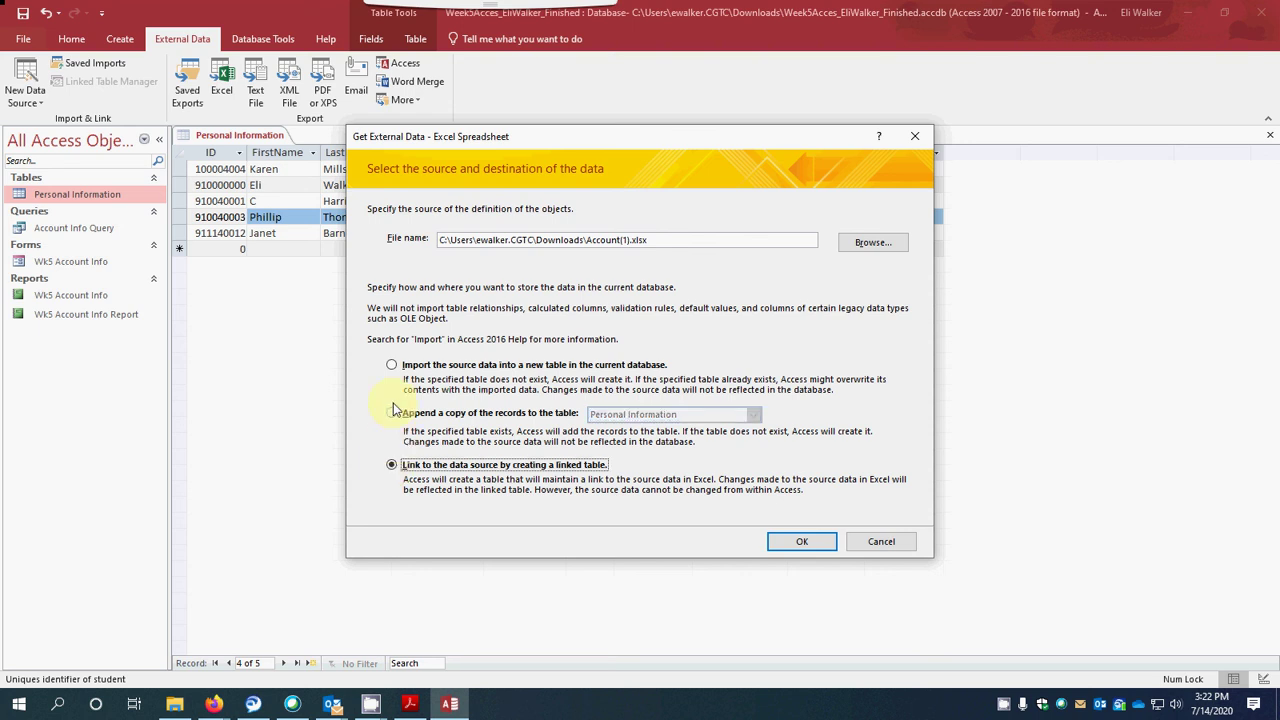
click(392, 365)
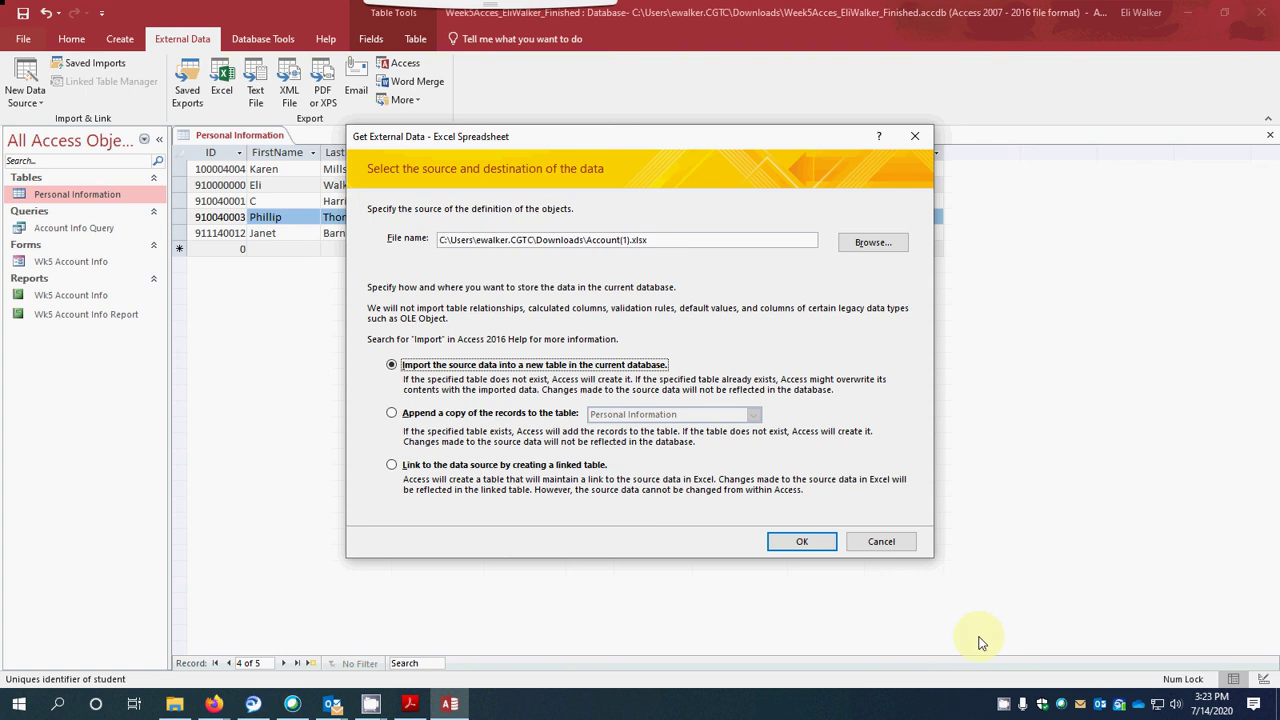
click(808, 540)
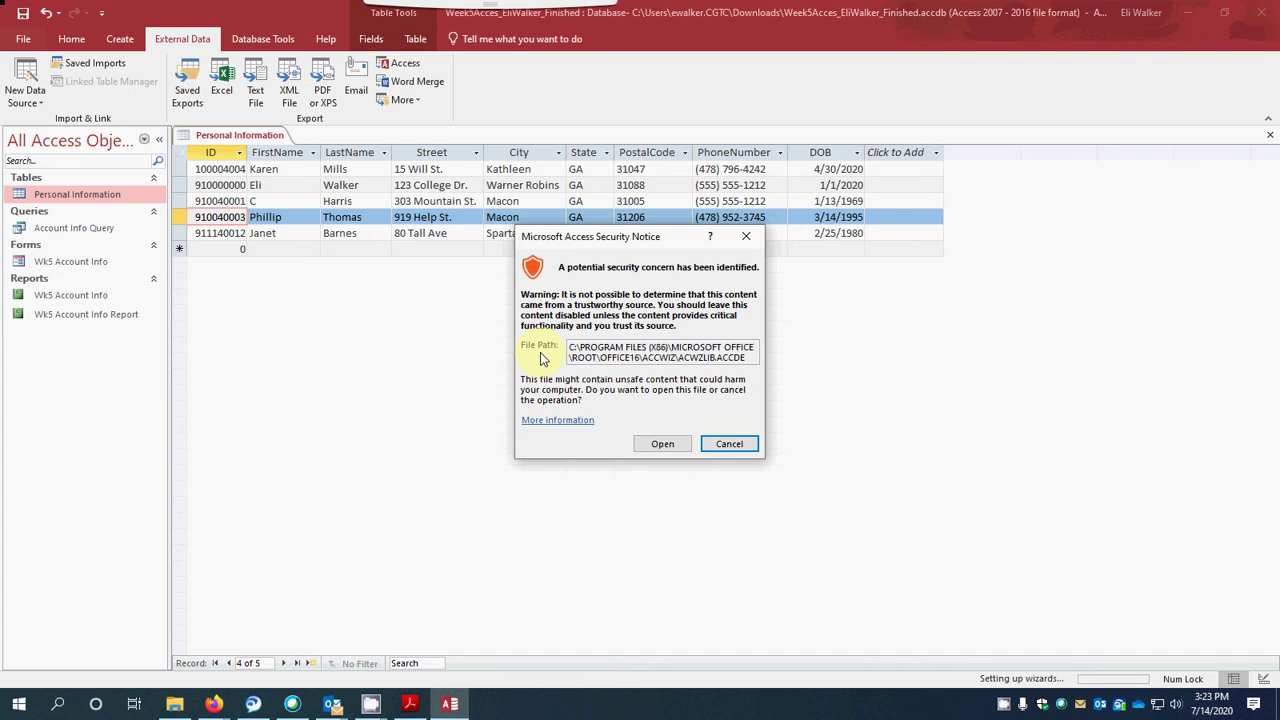
Allow the import wizard to run and mark the first row as column headings.
click(663, 445)
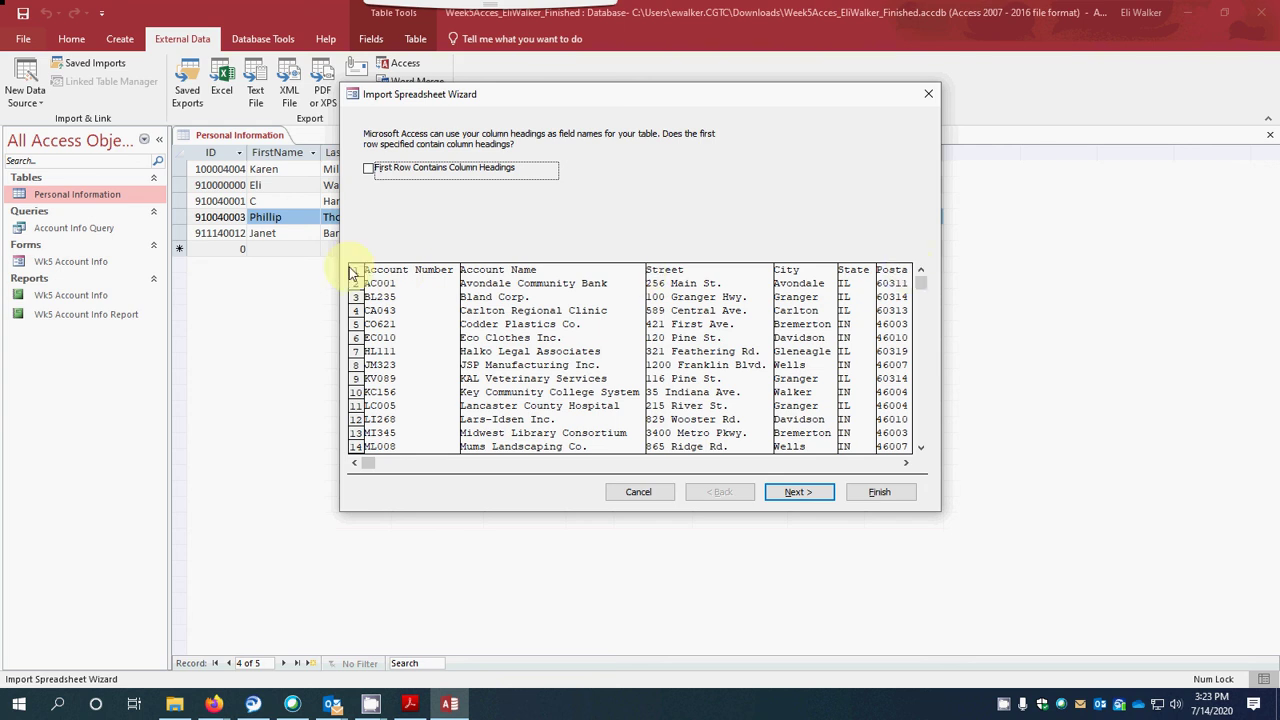
click(368, 170)
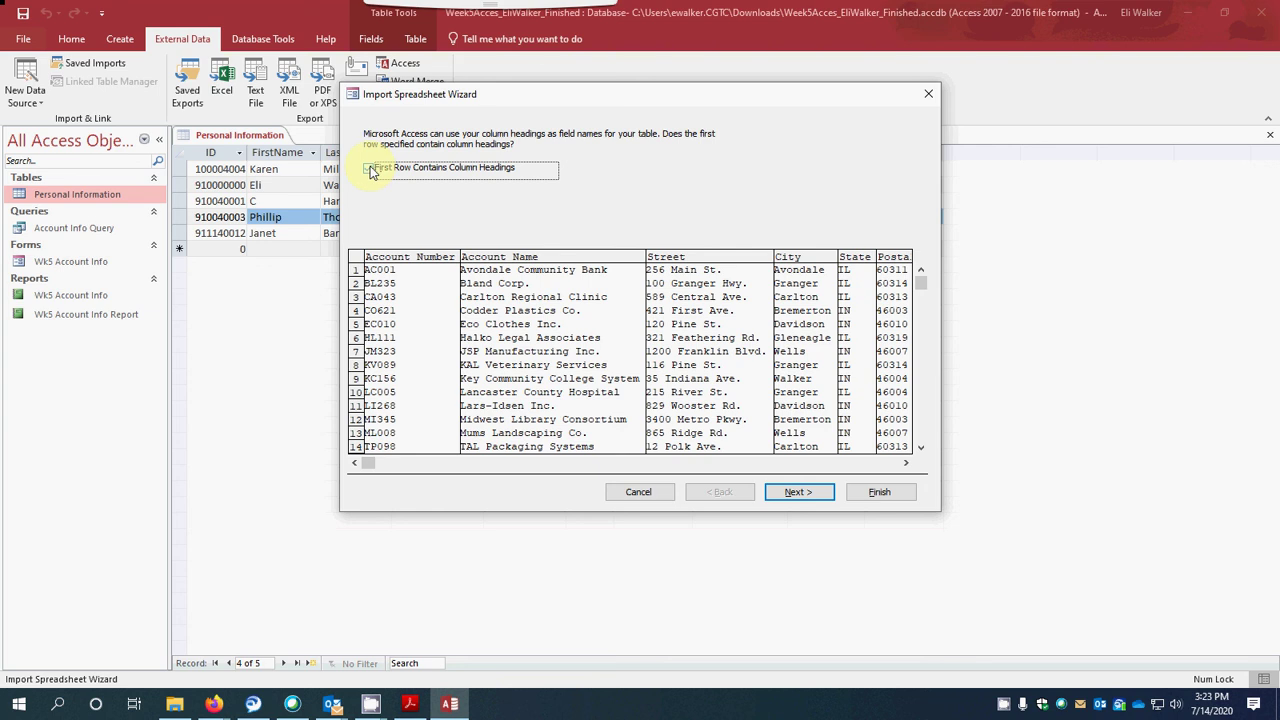
click(792, 493)
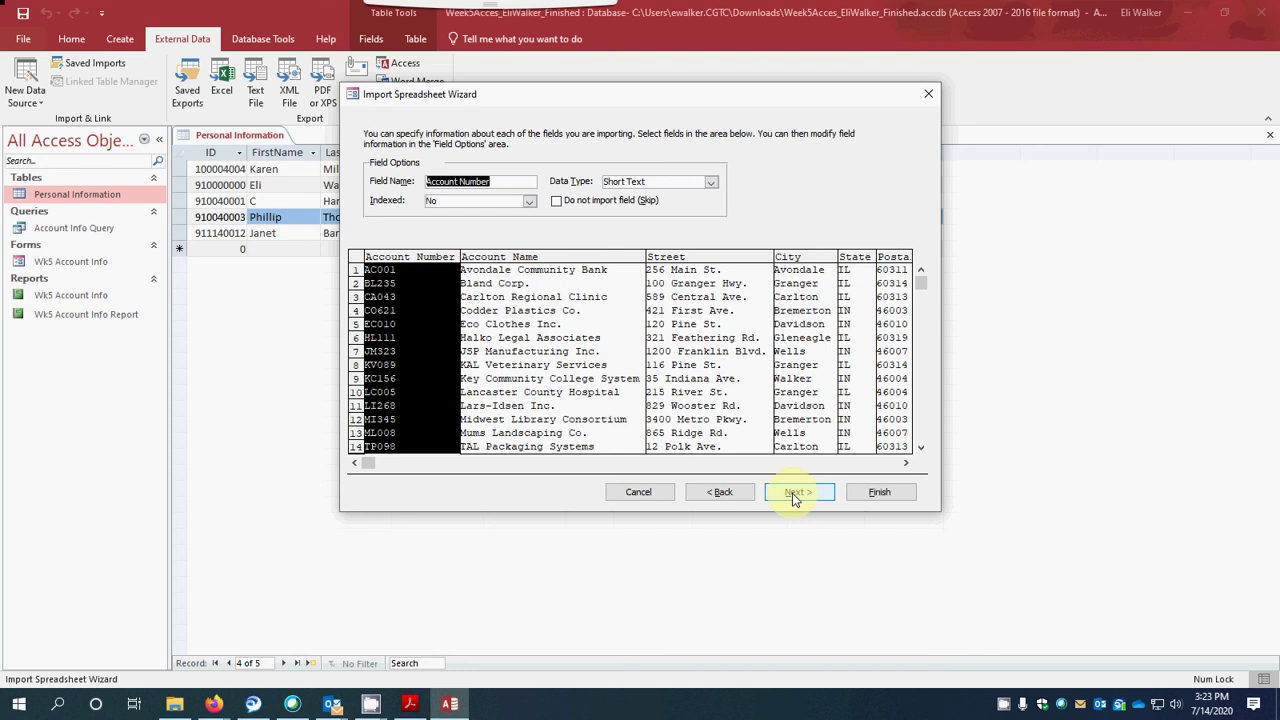
Keep the default field options and let Access add an ID primary key.
click(792, 493)
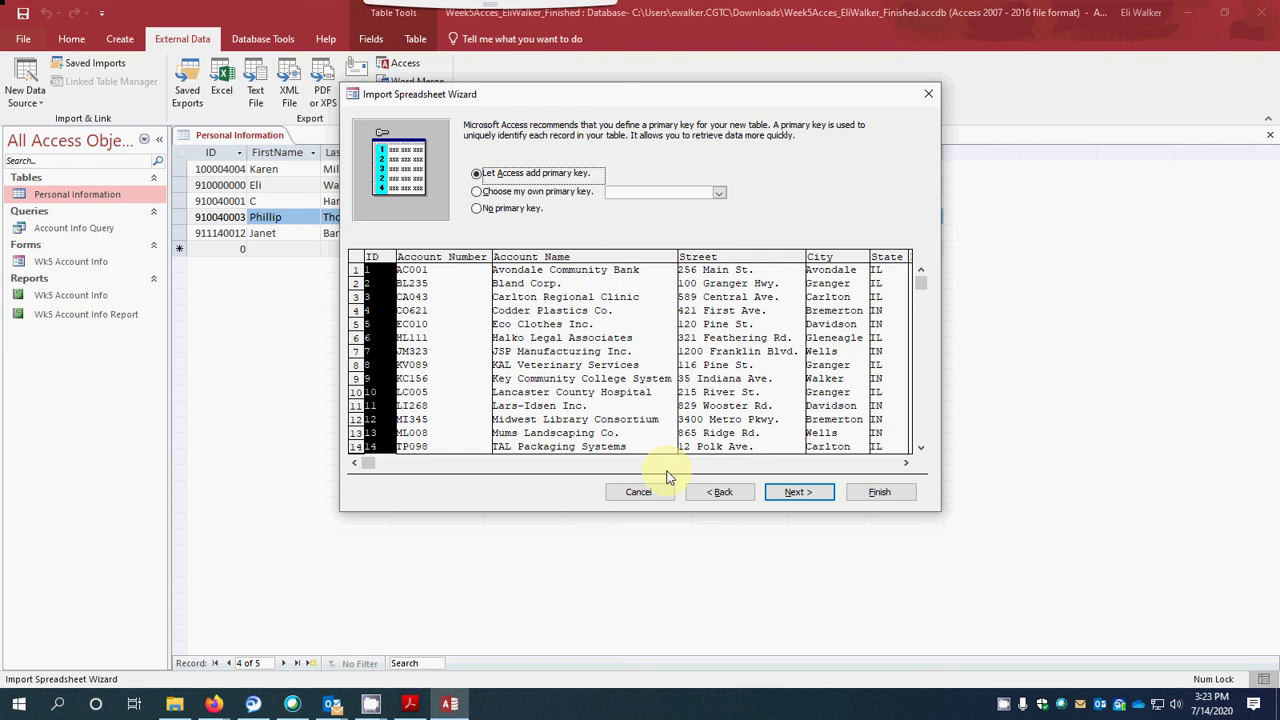
click(356, 467)
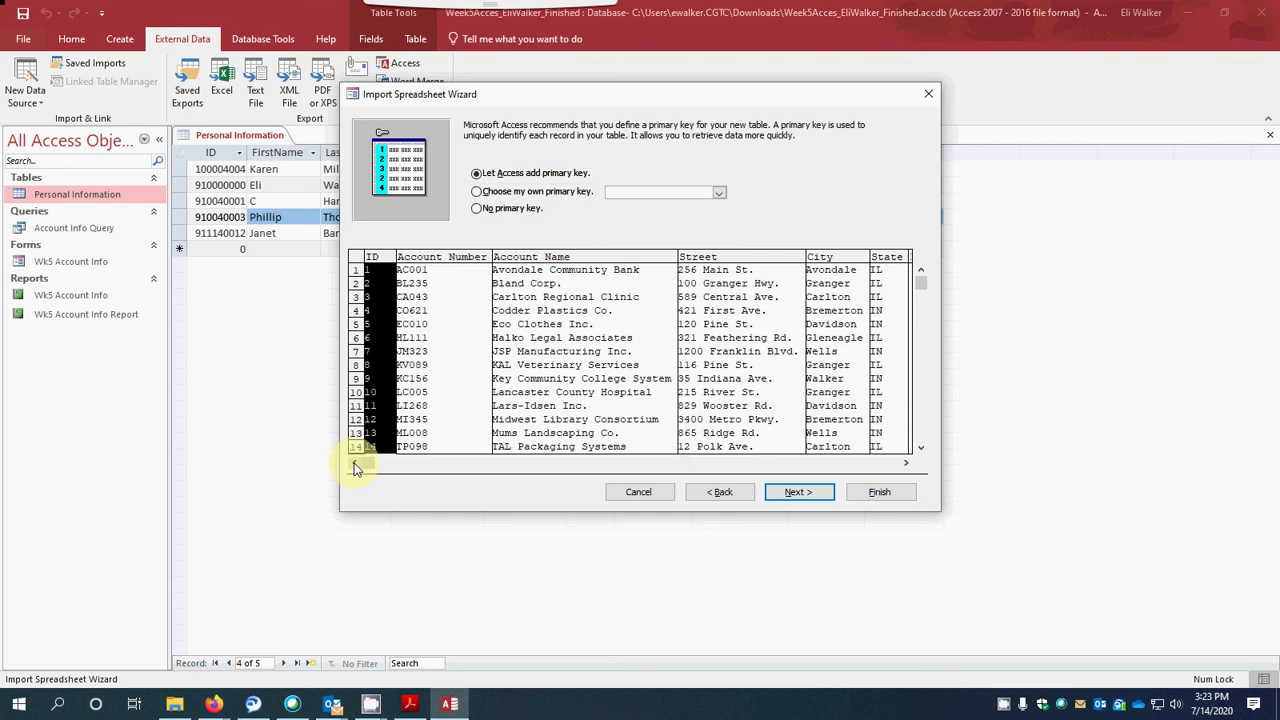
click(806, 491)
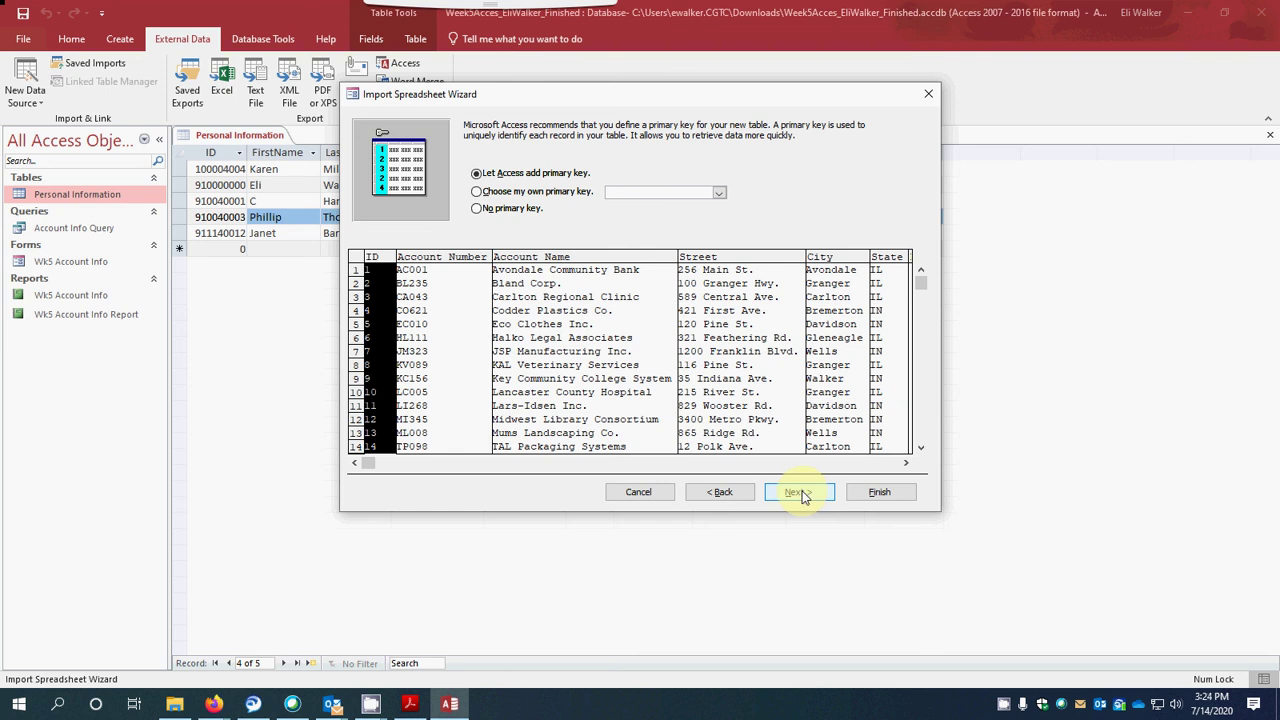
click(797, 493)
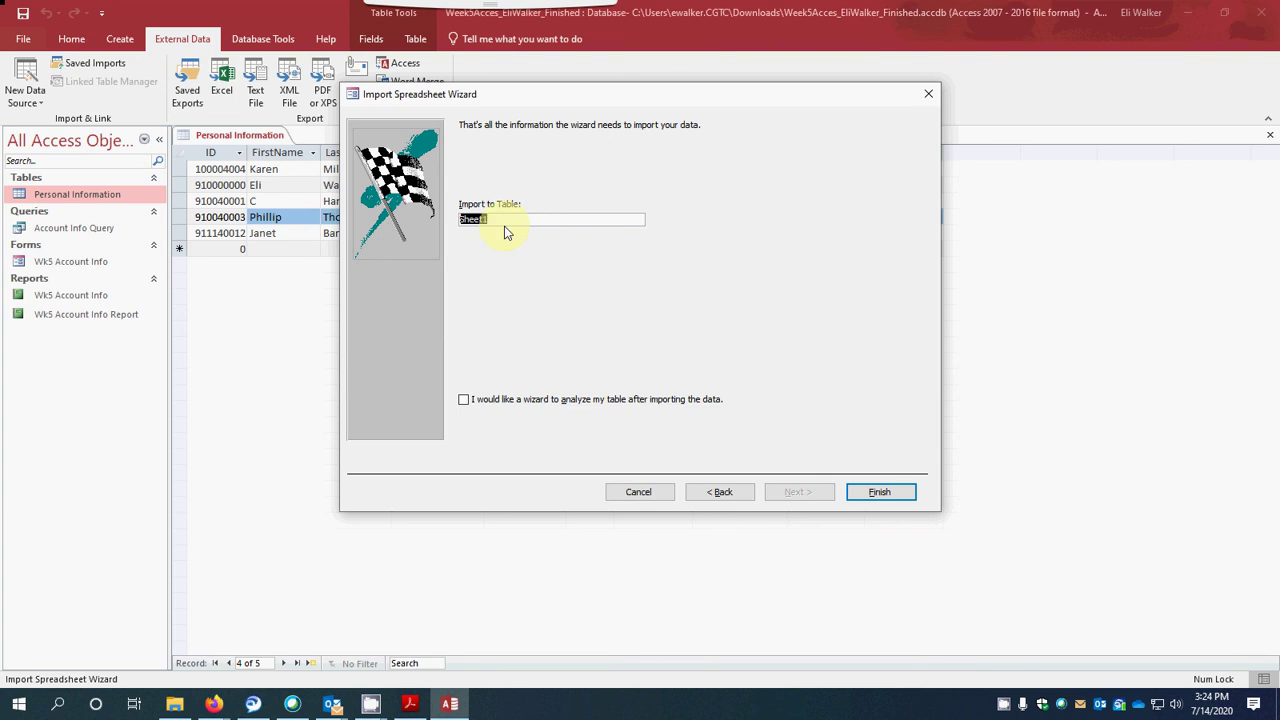
Name the new table 'Account Info', finish the import, and close without saving import steps.
key(BackSpace)
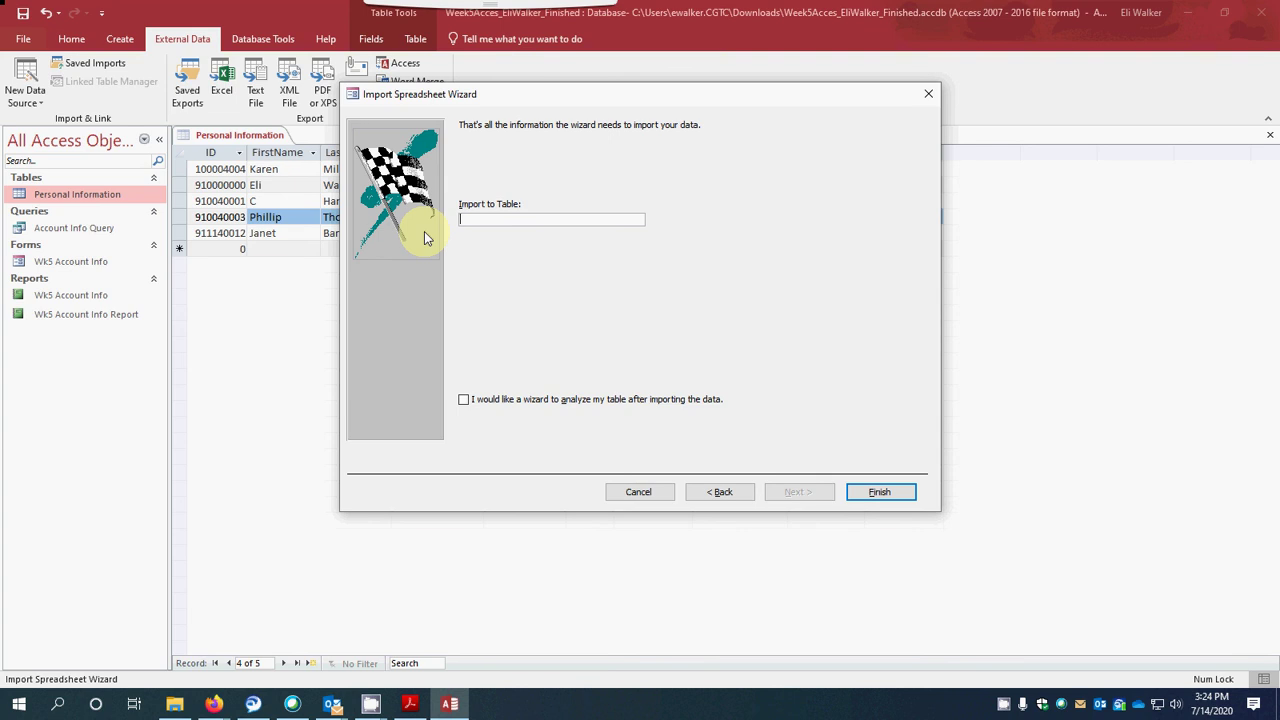
text(Account Info)
click(870, 494)
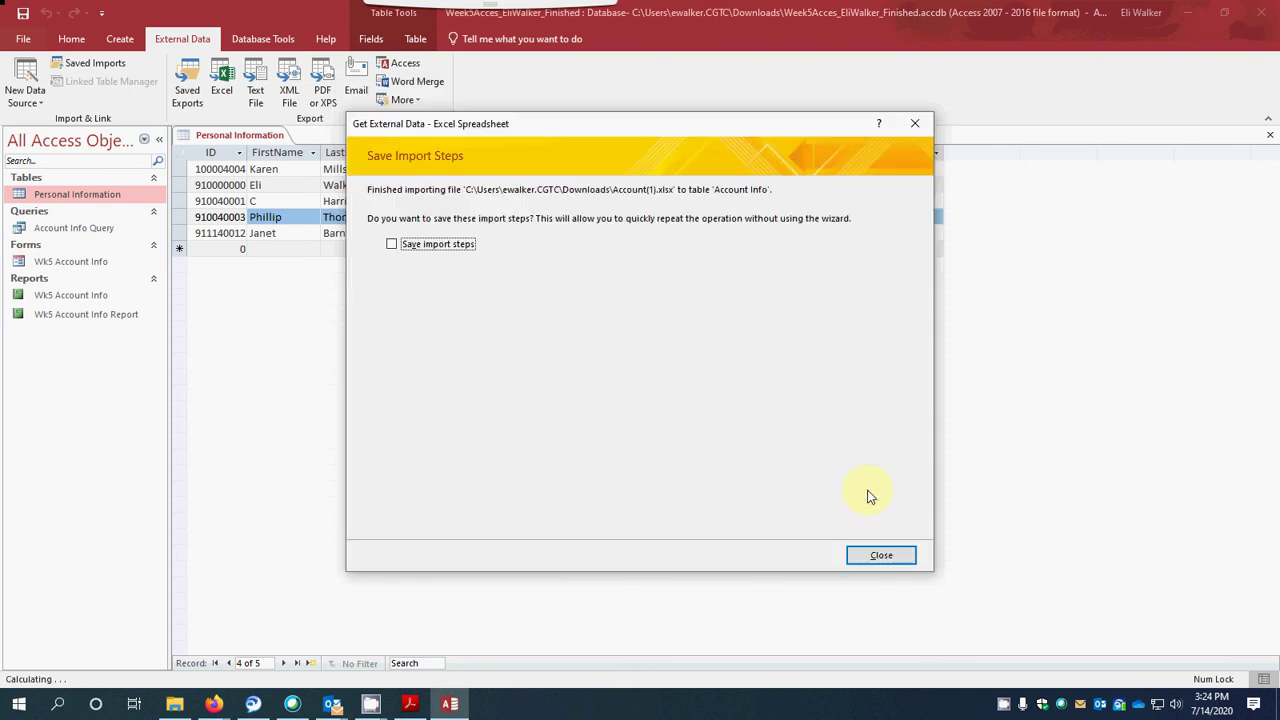
click(884, 556)
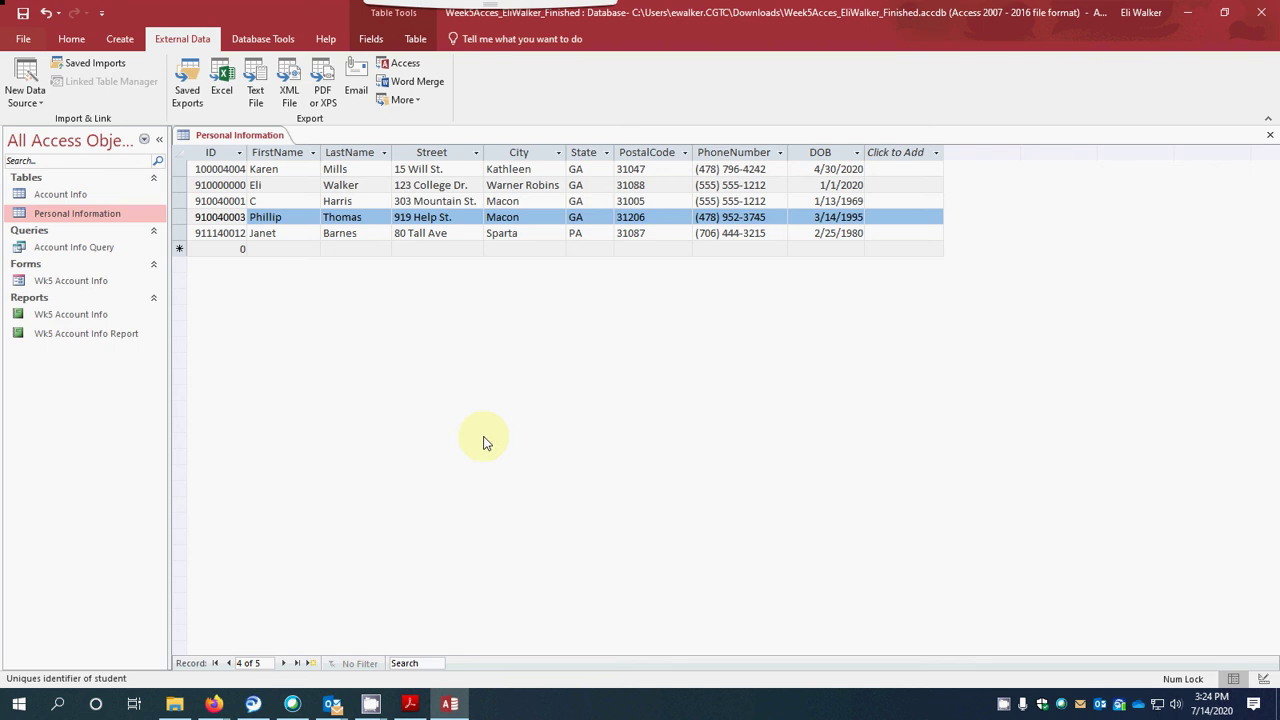
Open the Account Info table from the Navigation Pane and select its ID column.
click(86, 196)
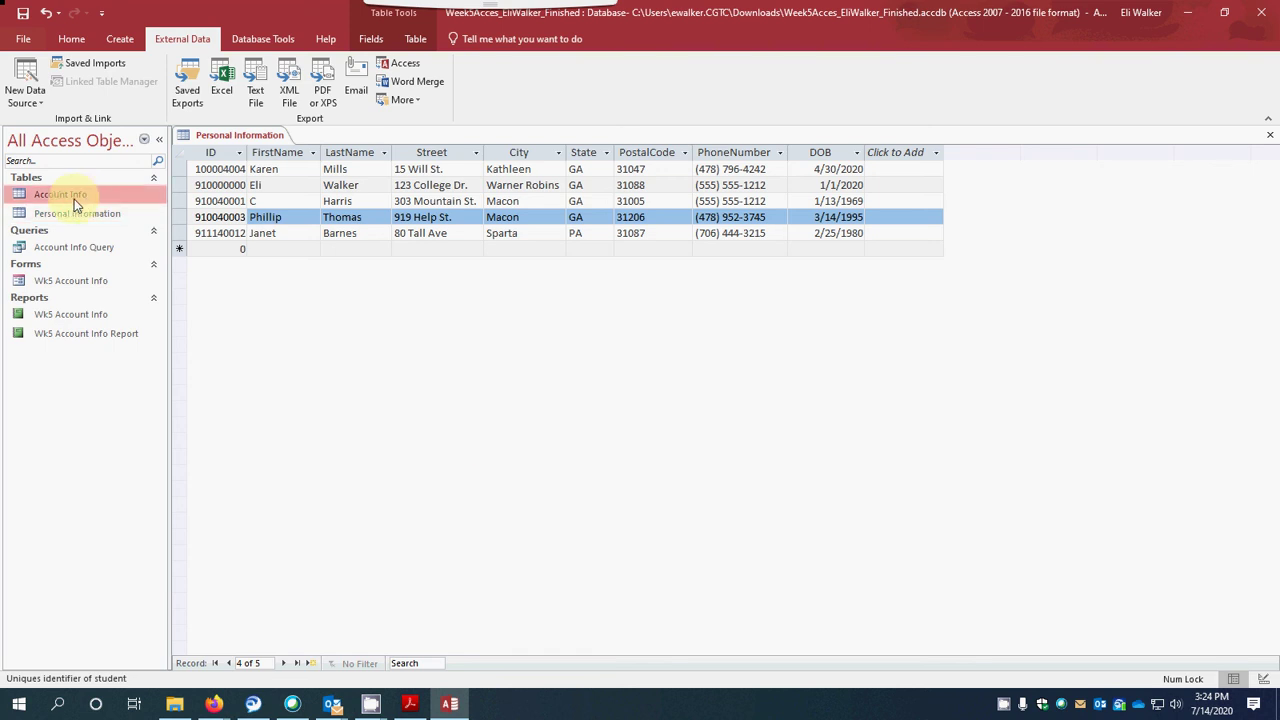
double_click(75, 200)
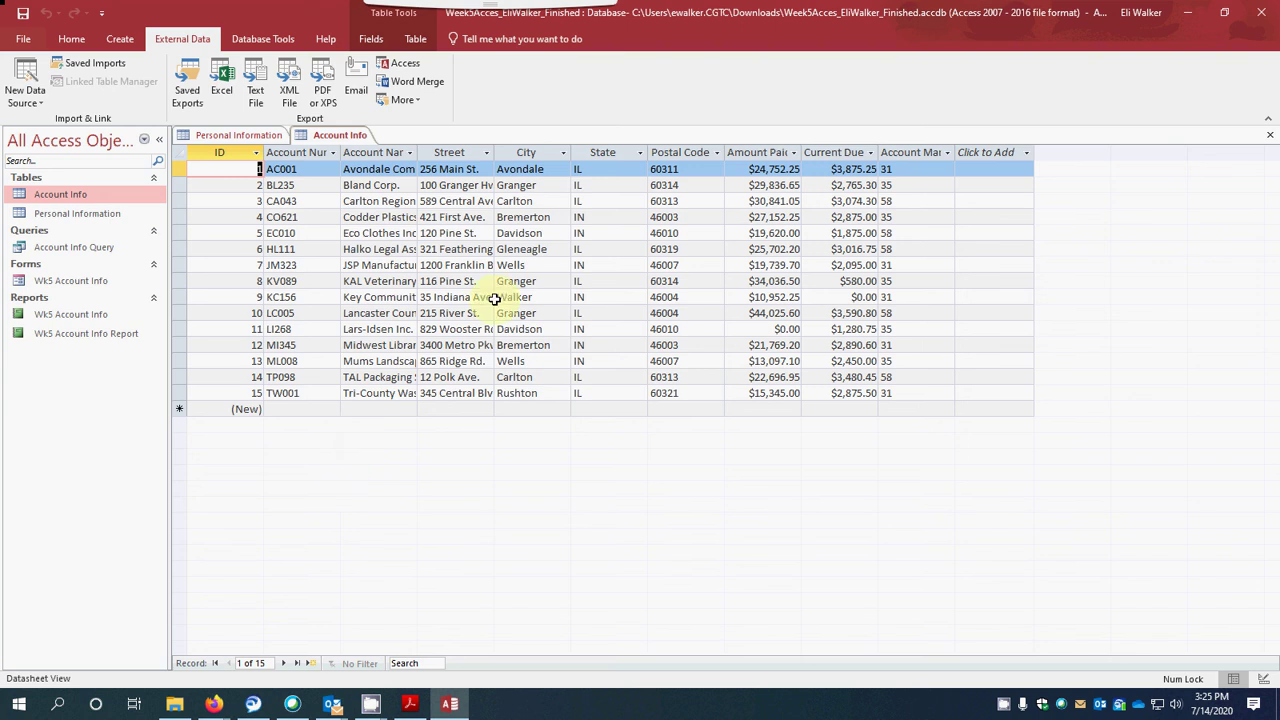
click(223, 152)
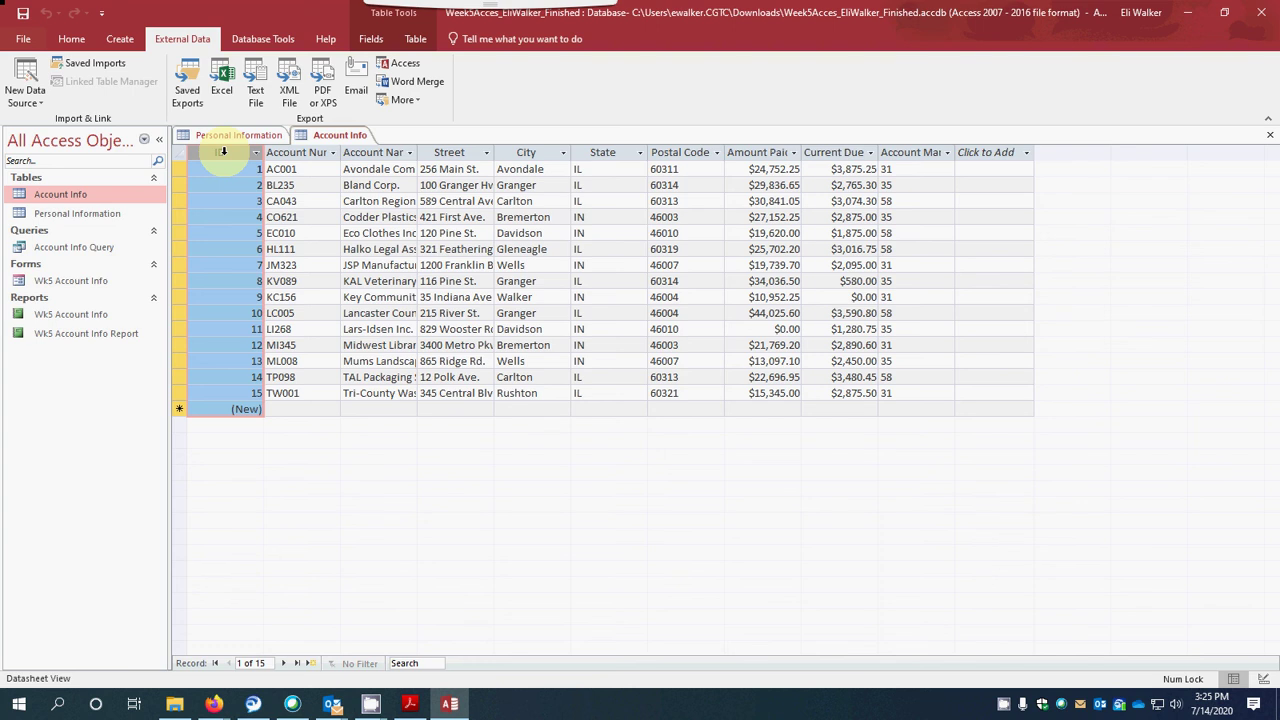
right_click(223, 152)
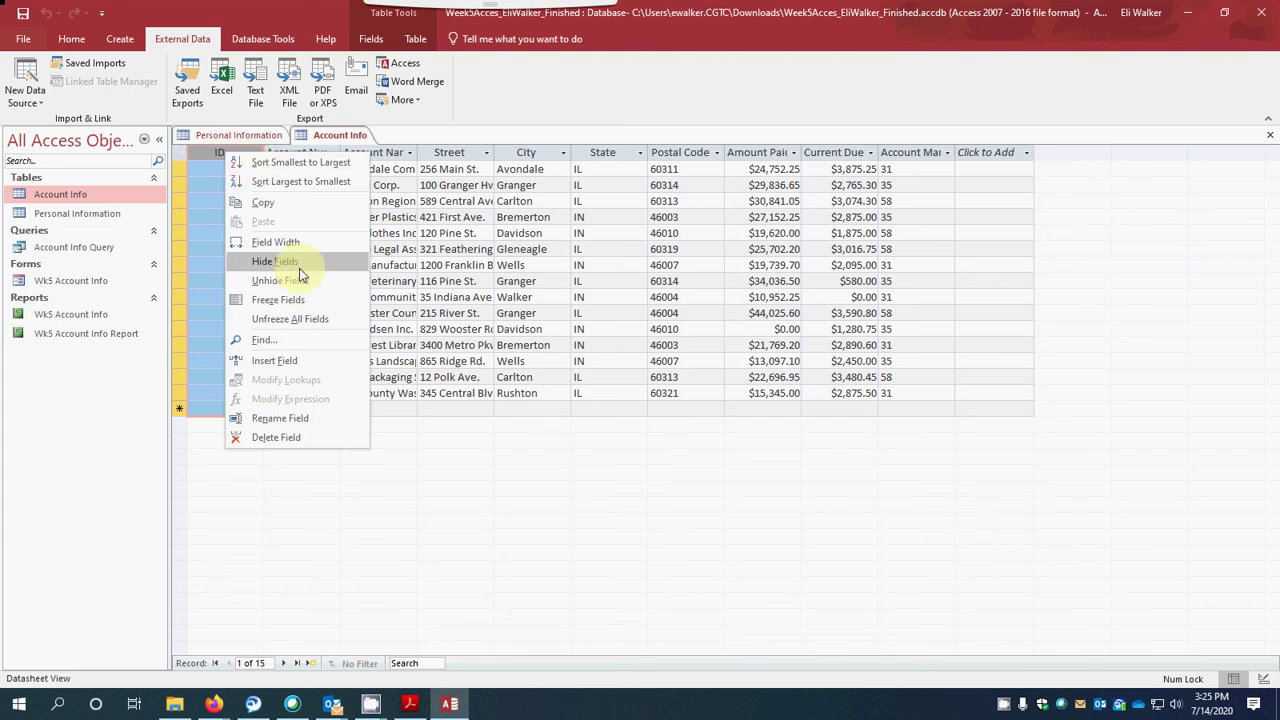
click(287, 439)
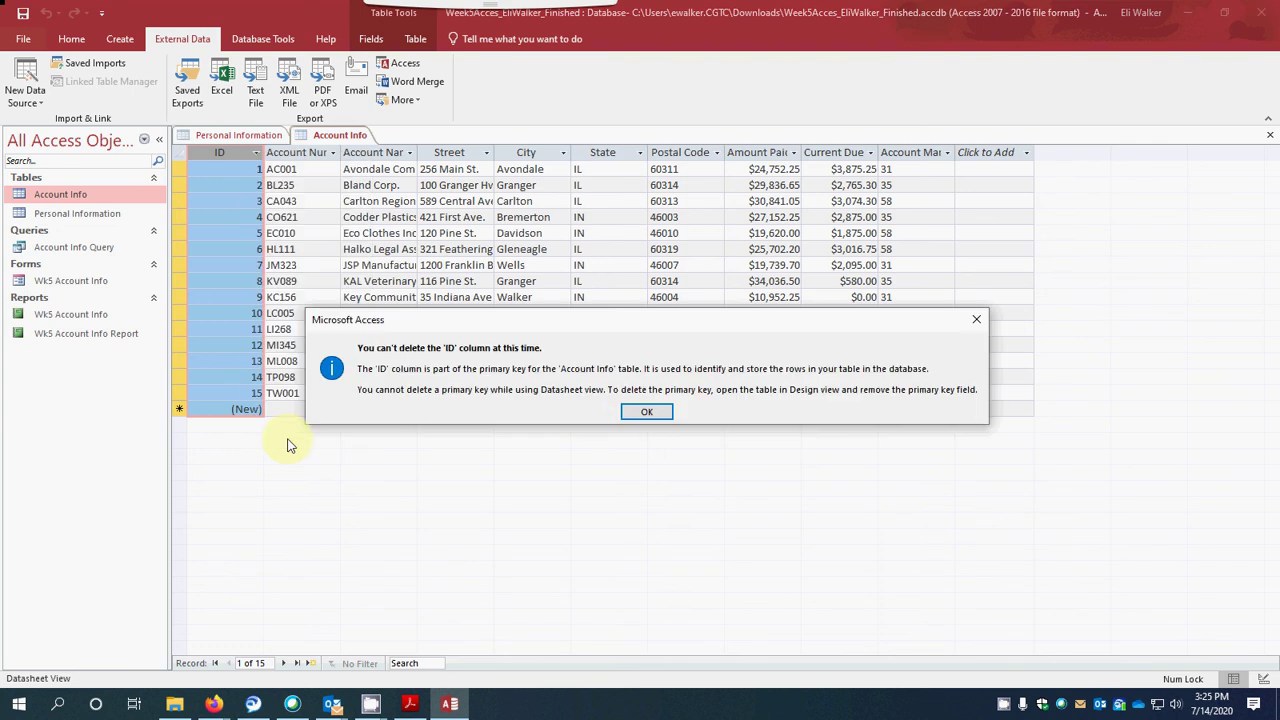
click(645, 413)
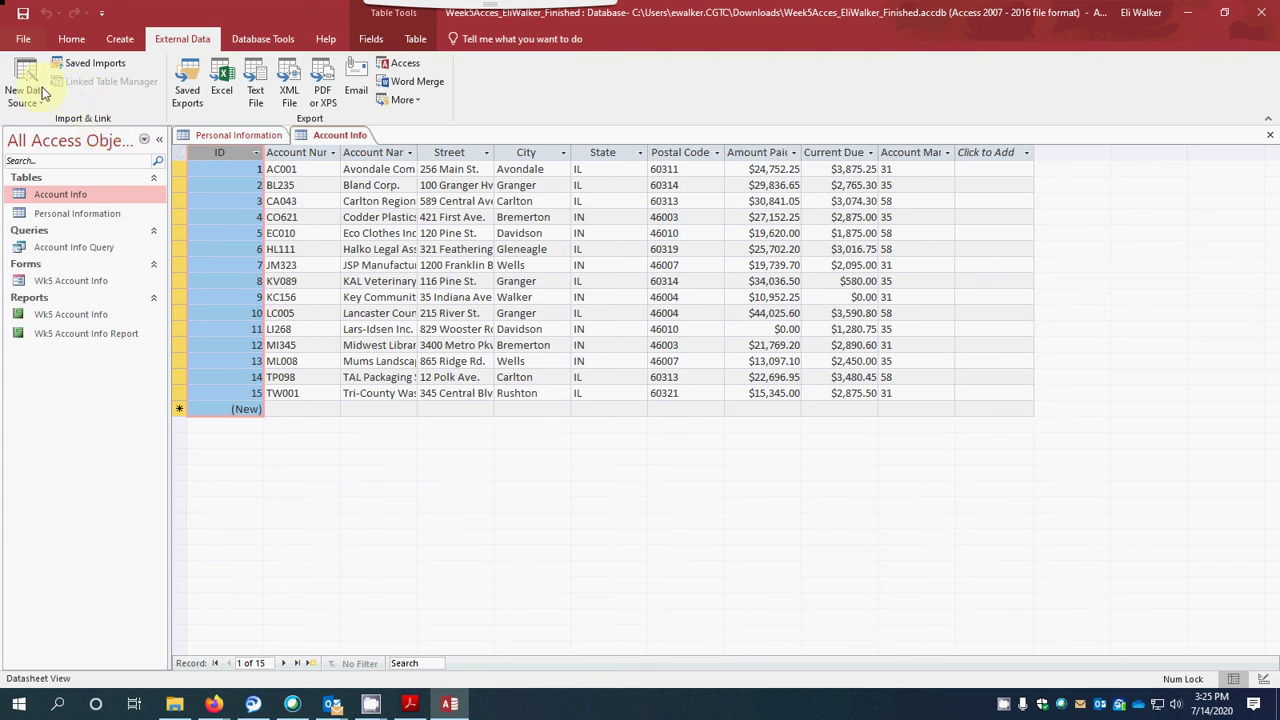
In Design View, delete the ID field row and confirm removing it and its primary key.
click(71, 39)
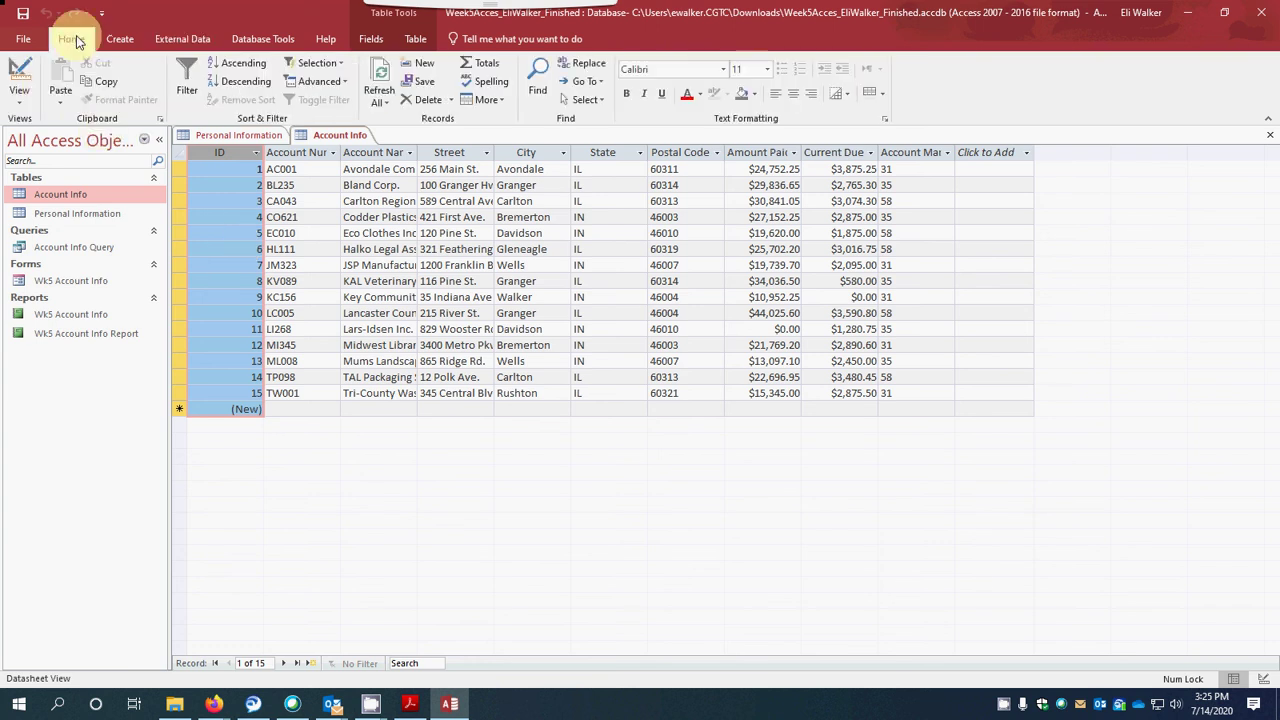
click(20, 70)
click(203, 170)
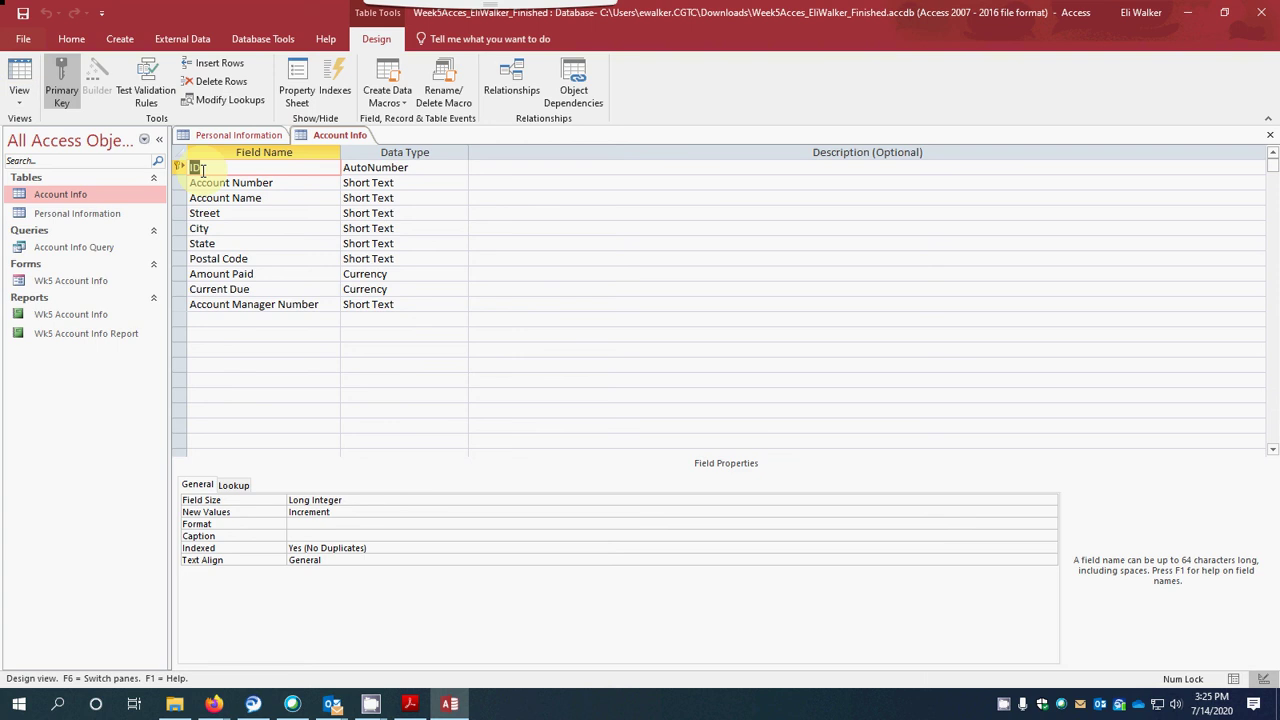
click(176, 167)
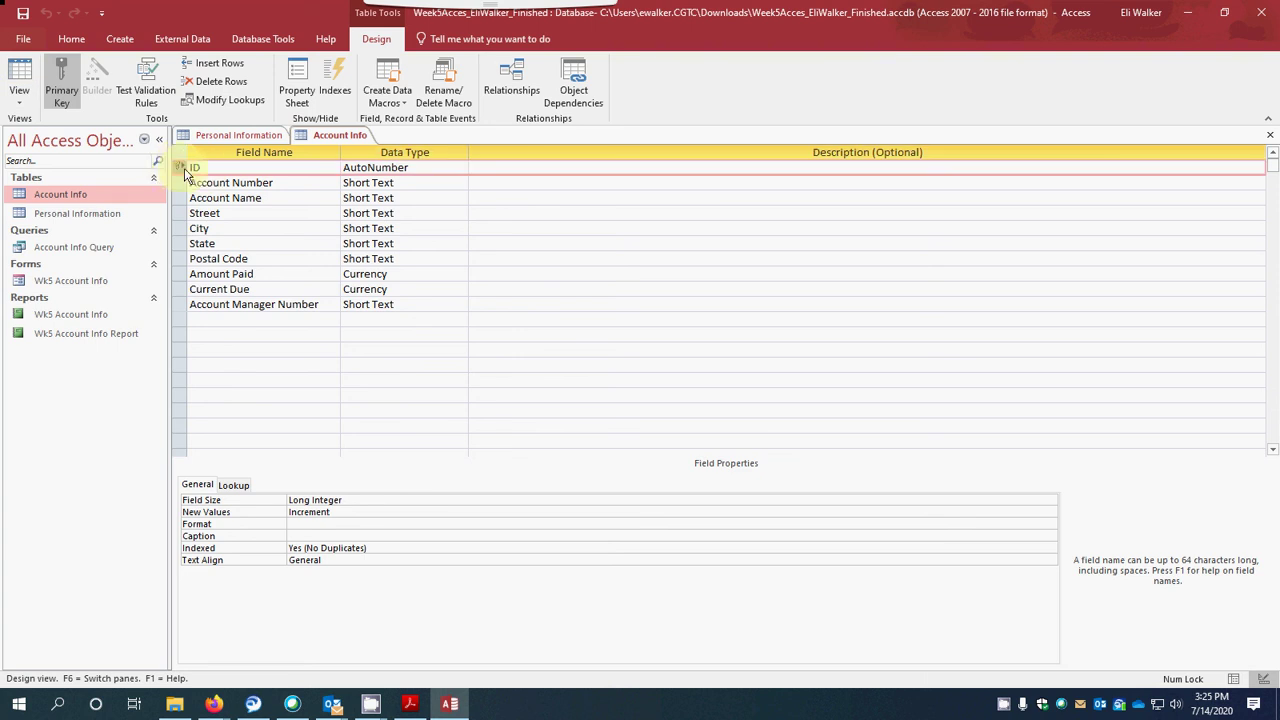
right_click(181, 173)
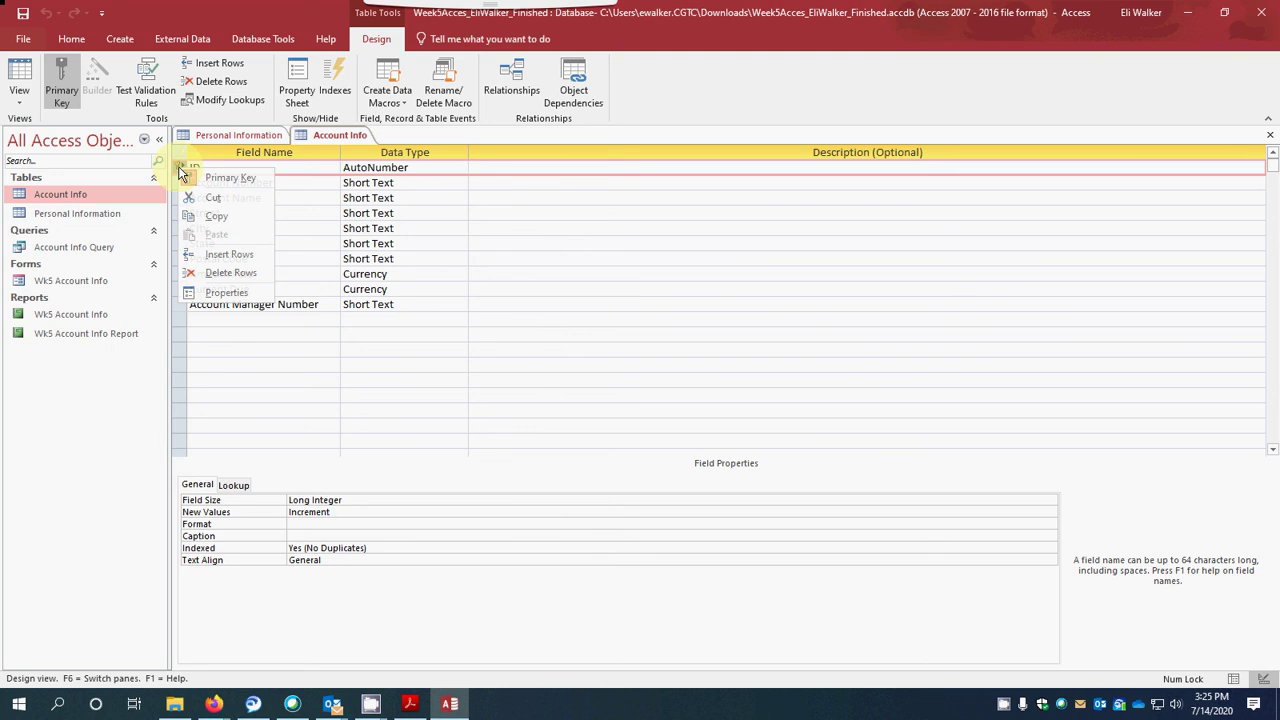
click(230, 273)
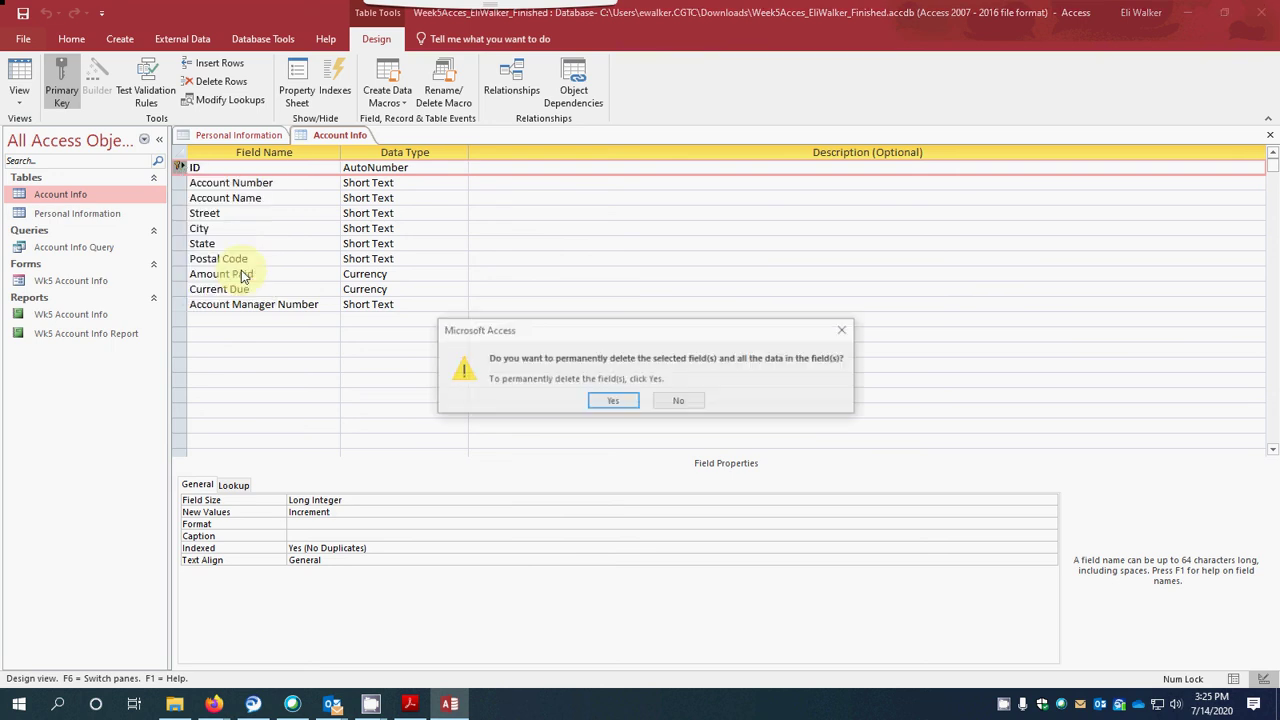
click(614, 401)
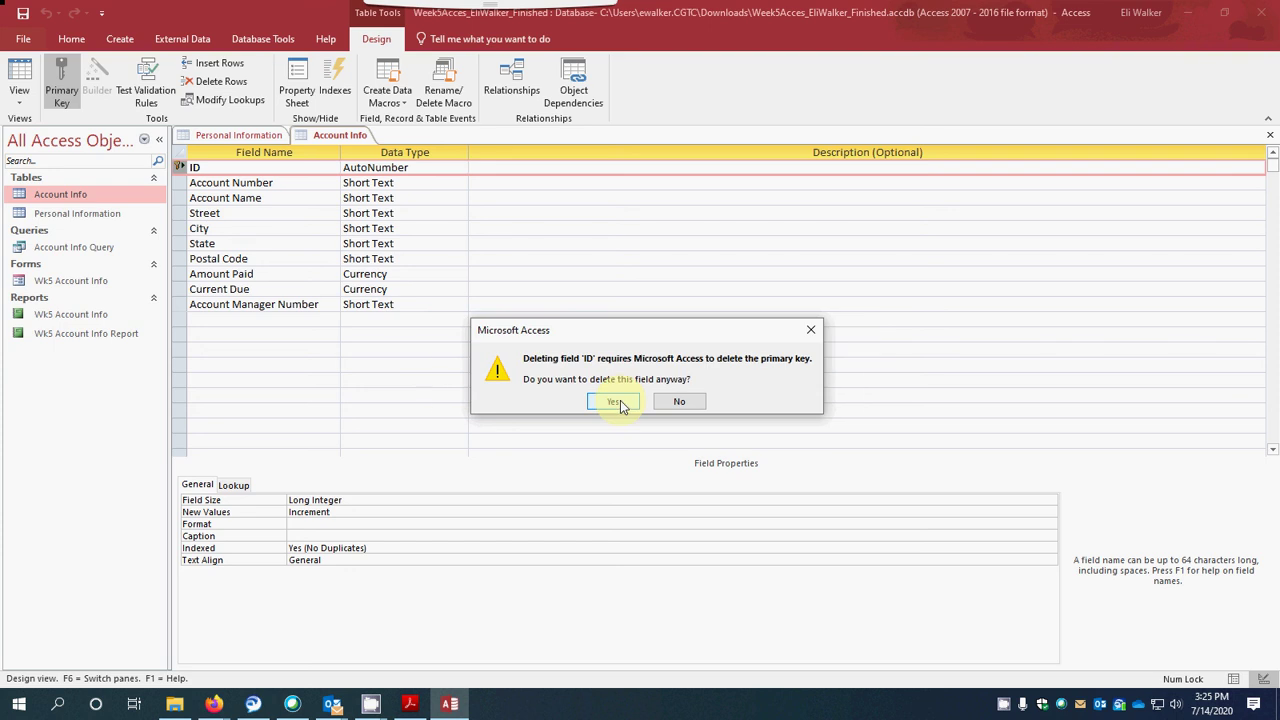
click(618, 402)
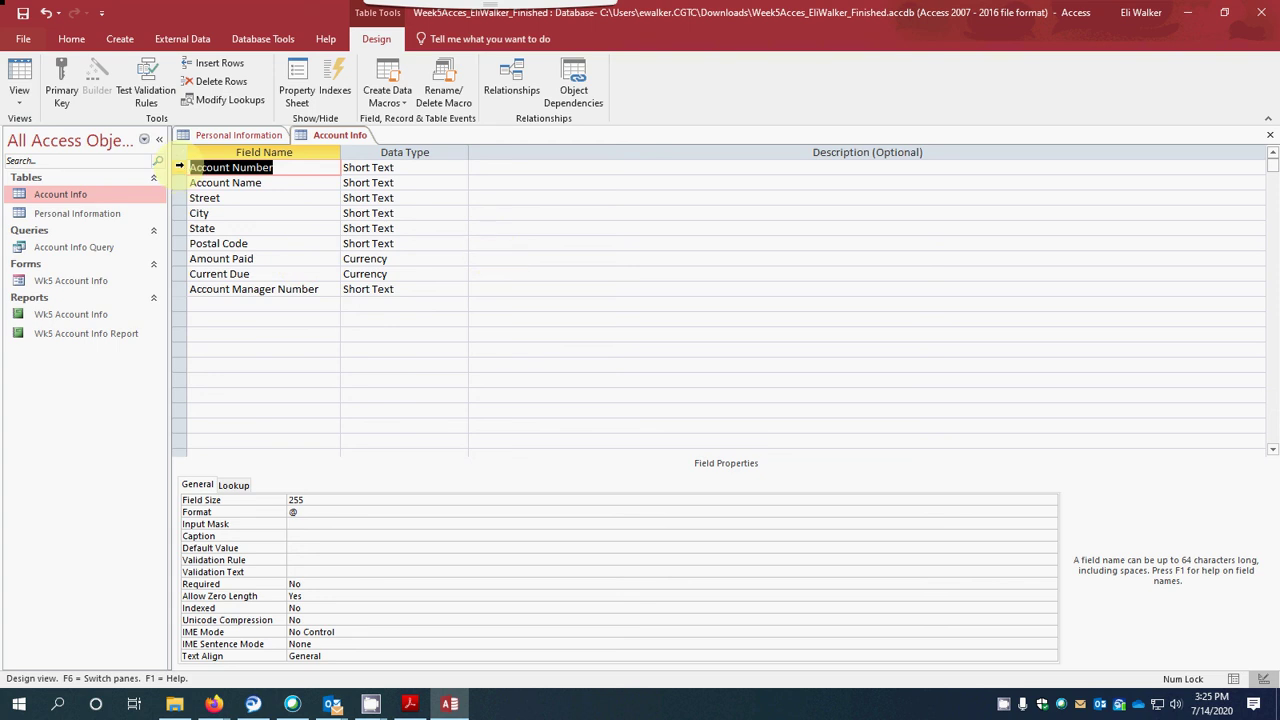
Make Account Number the primary key, save the design, and return to Datasheet View.
click(61, 76)
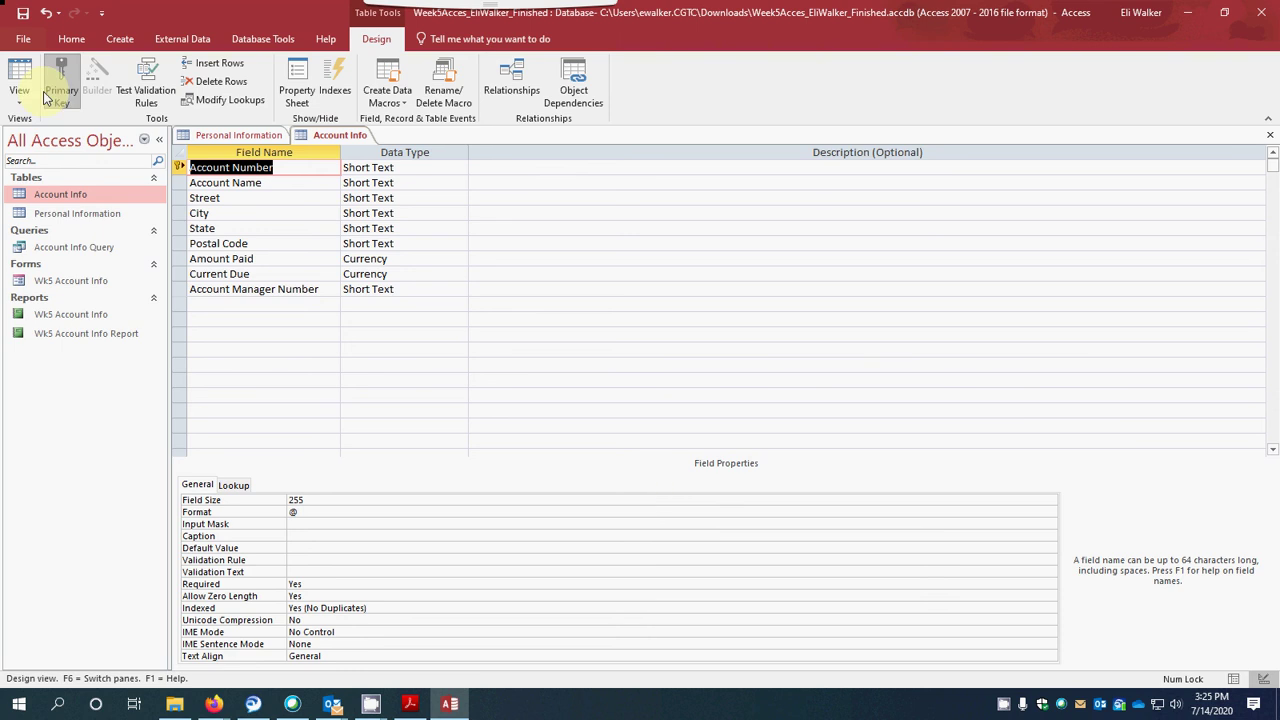
click(22, 15)
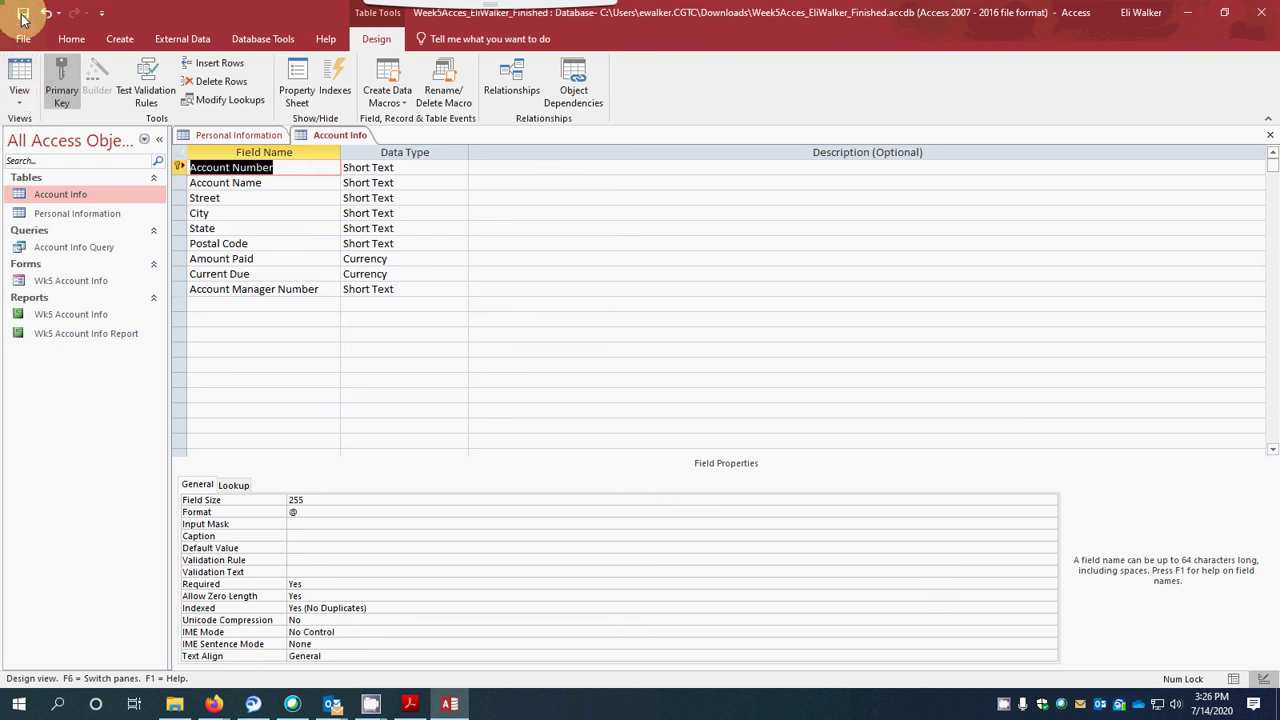
click(20, 75)
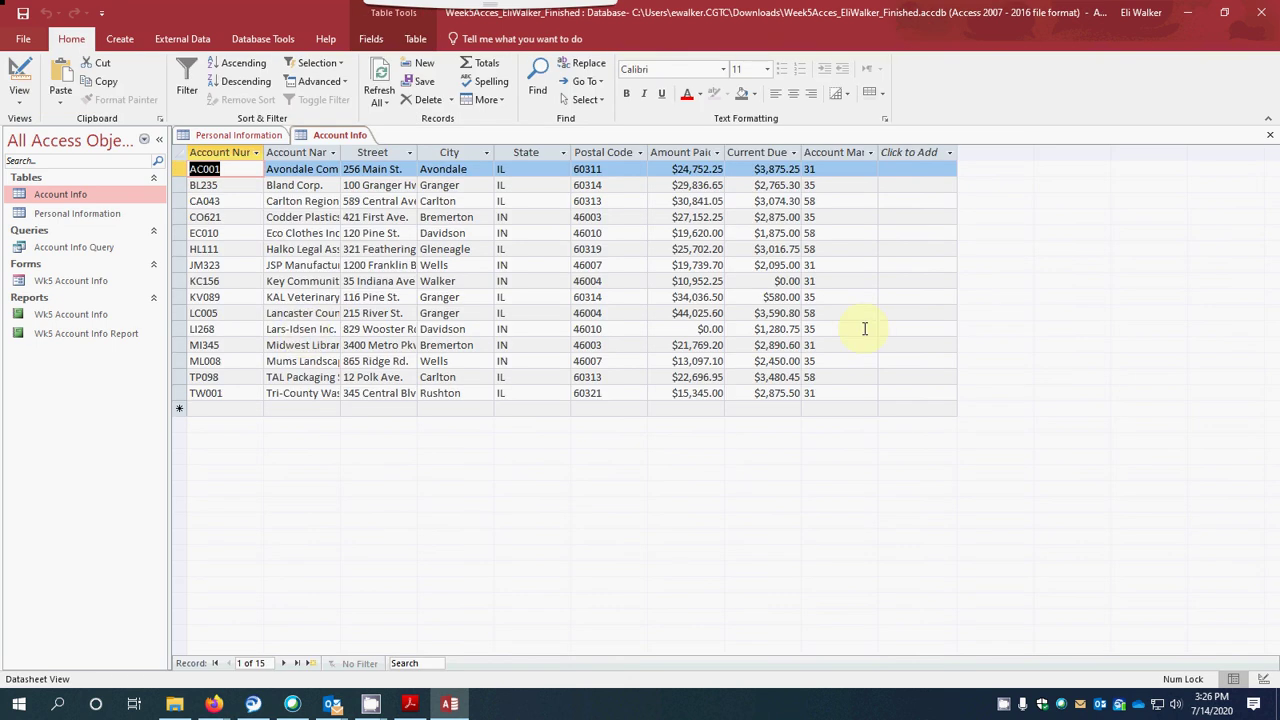
Auto-fit Account Name, Account Number, Street, Account Manager Number, Amount Paid, Postal Code, State and City columns, then save.
double_click(341, 152)
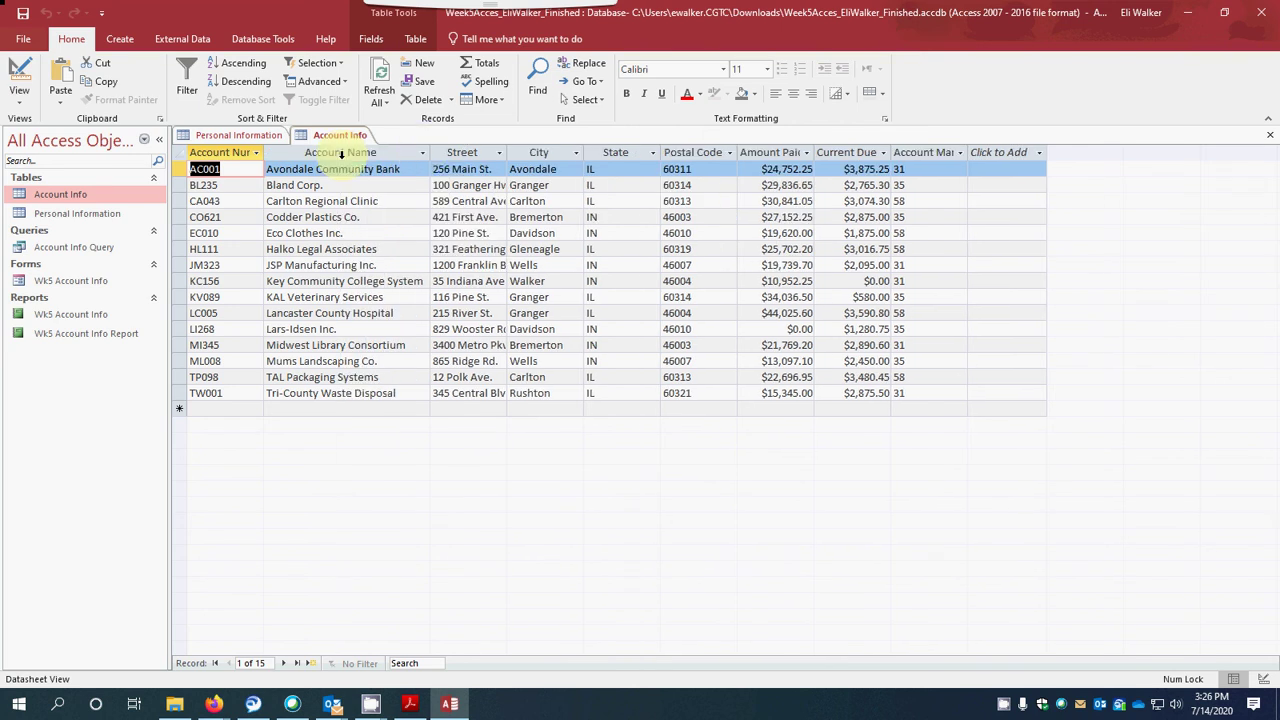
double_click(266, 152)
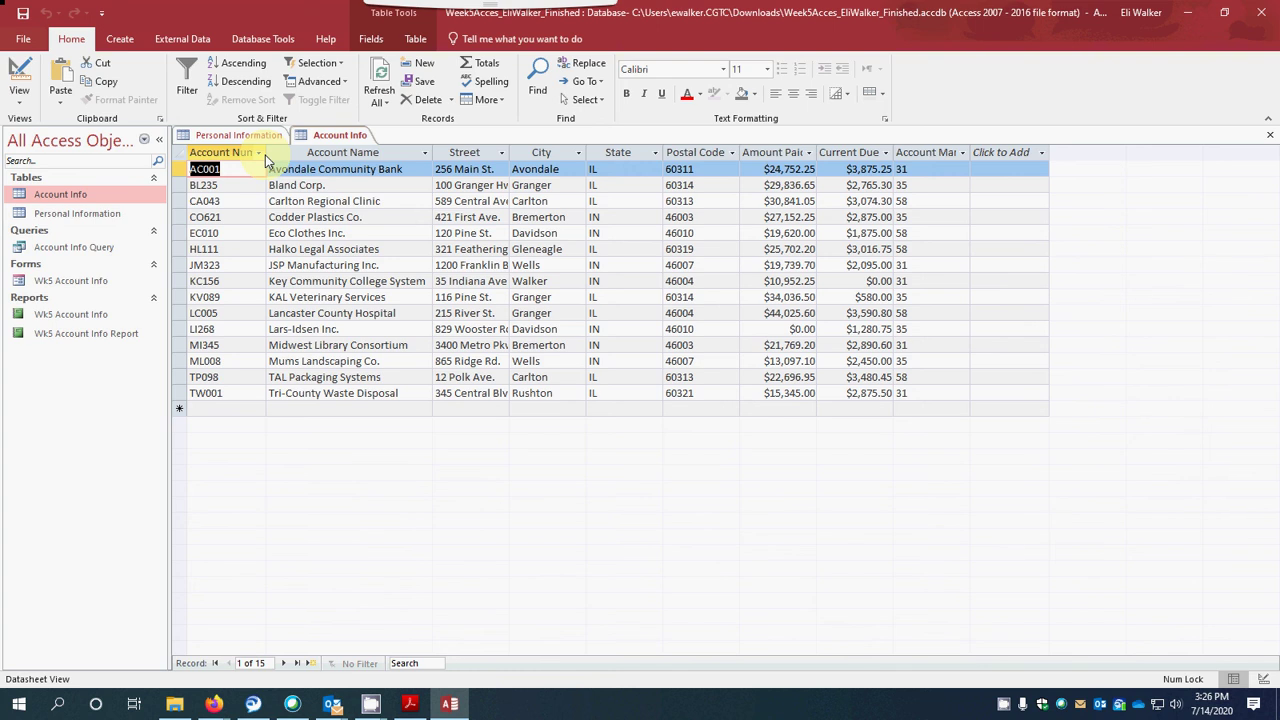
drag(265, 153, 297, 156)
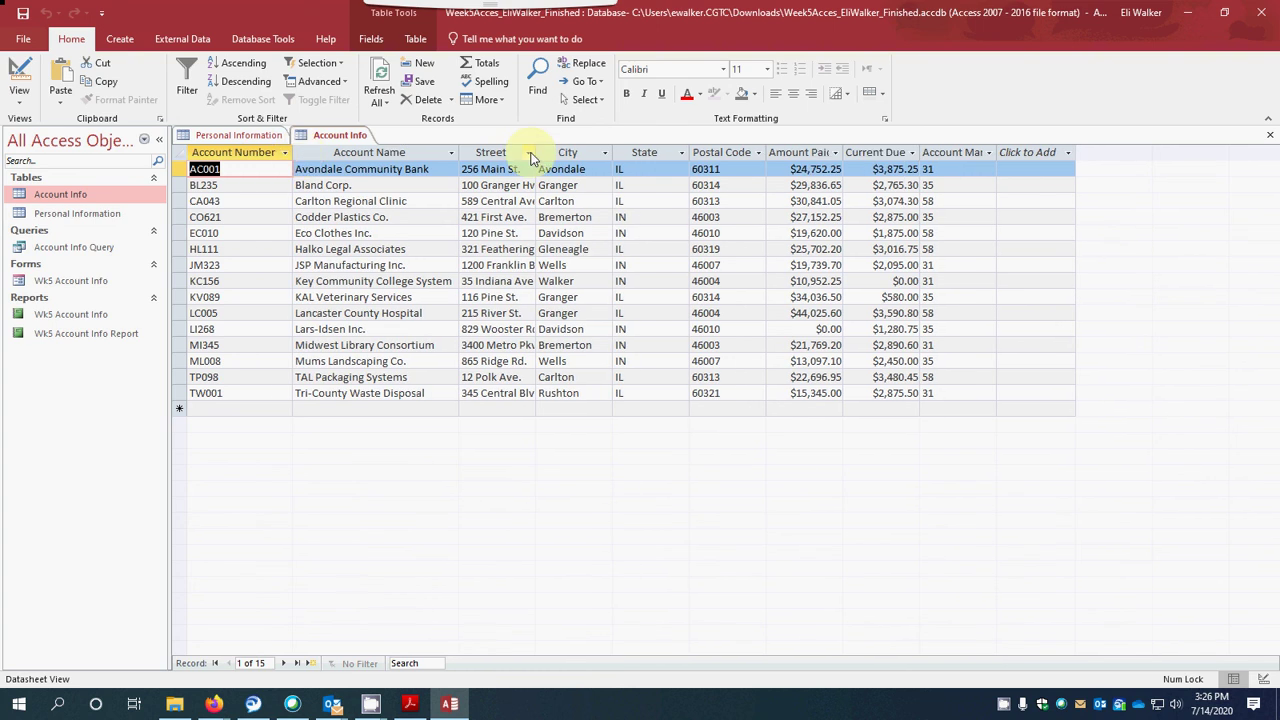
drag(534, 154, 536, 153)
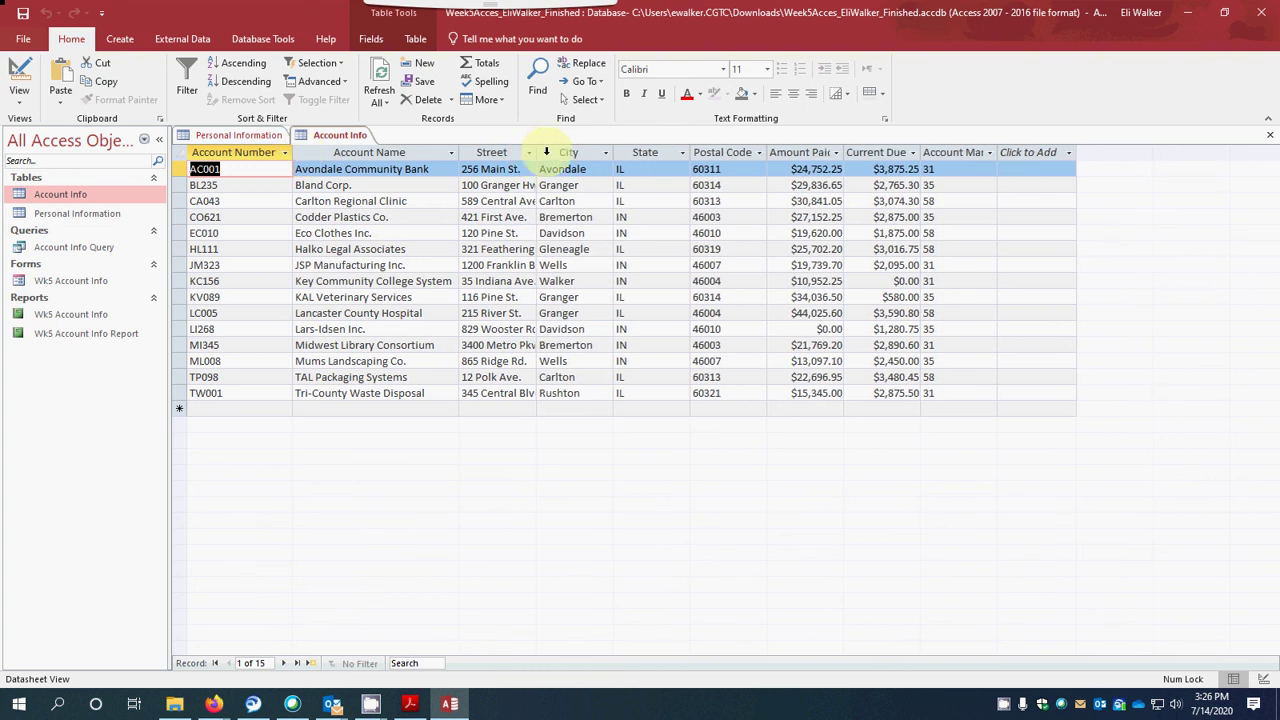
double_click(537, 152)
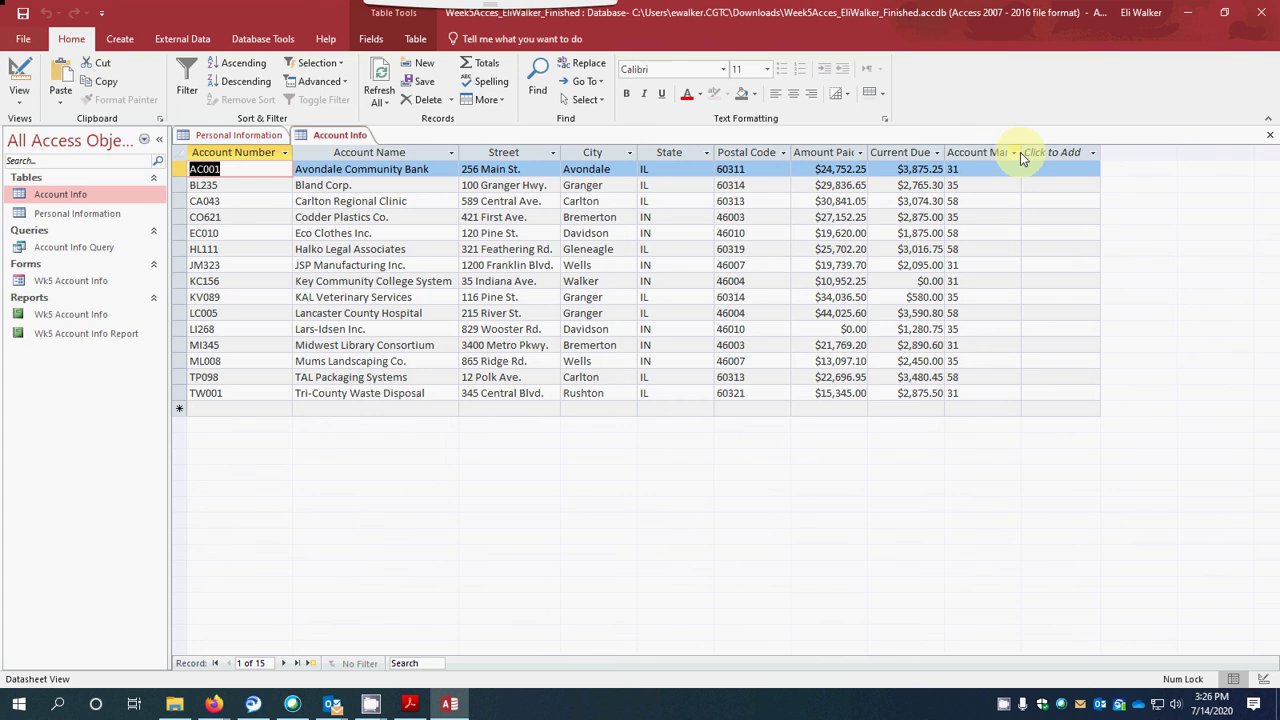
double_click(1021, 152)
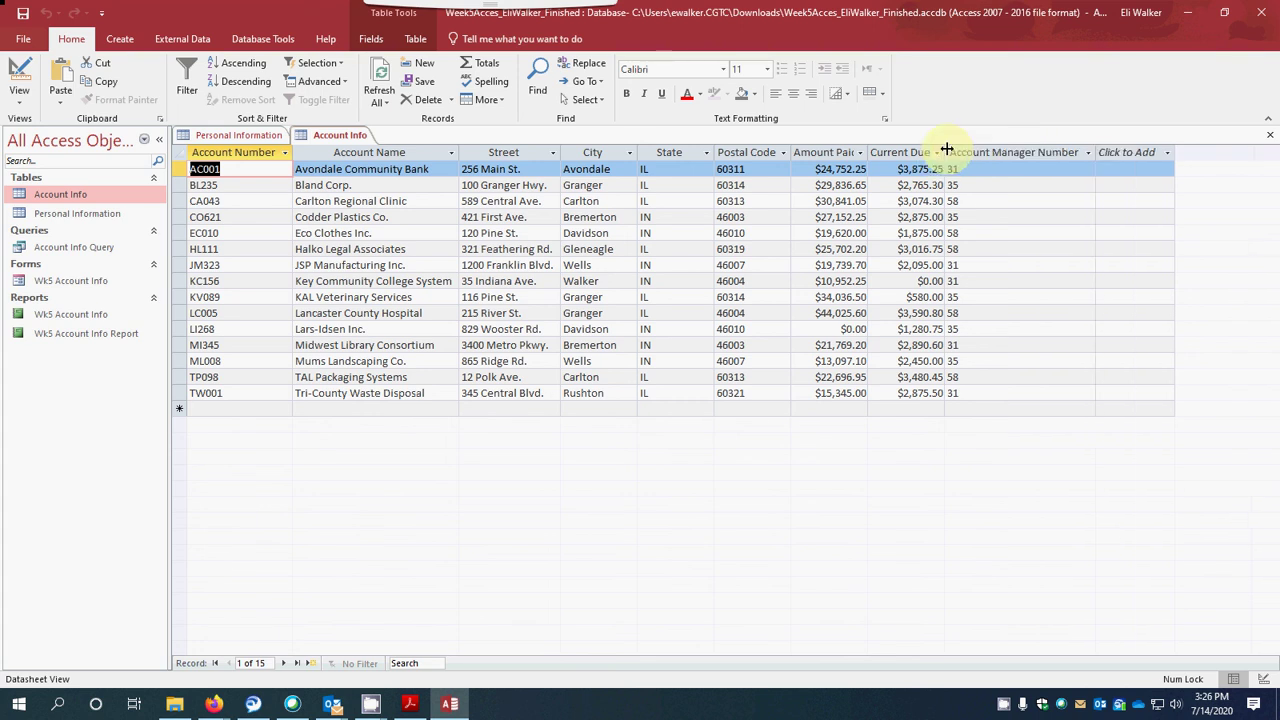
double_click(870, 152)
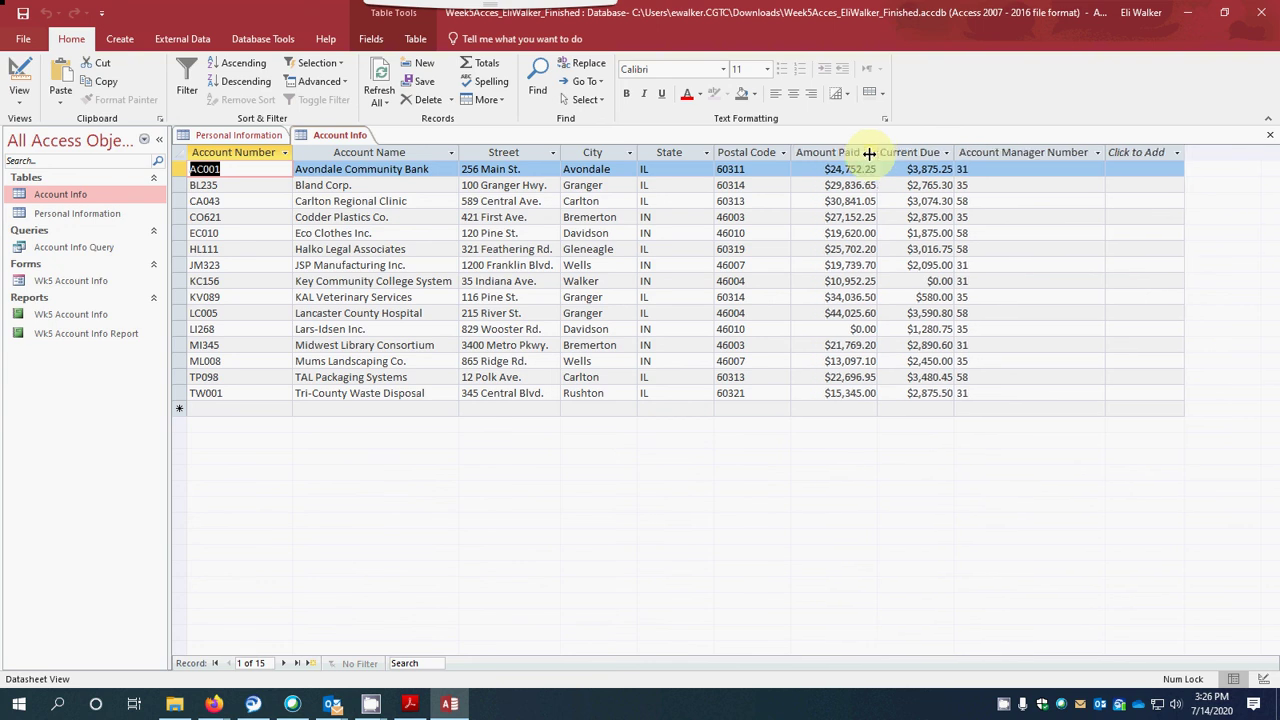
double_click(790, 152)
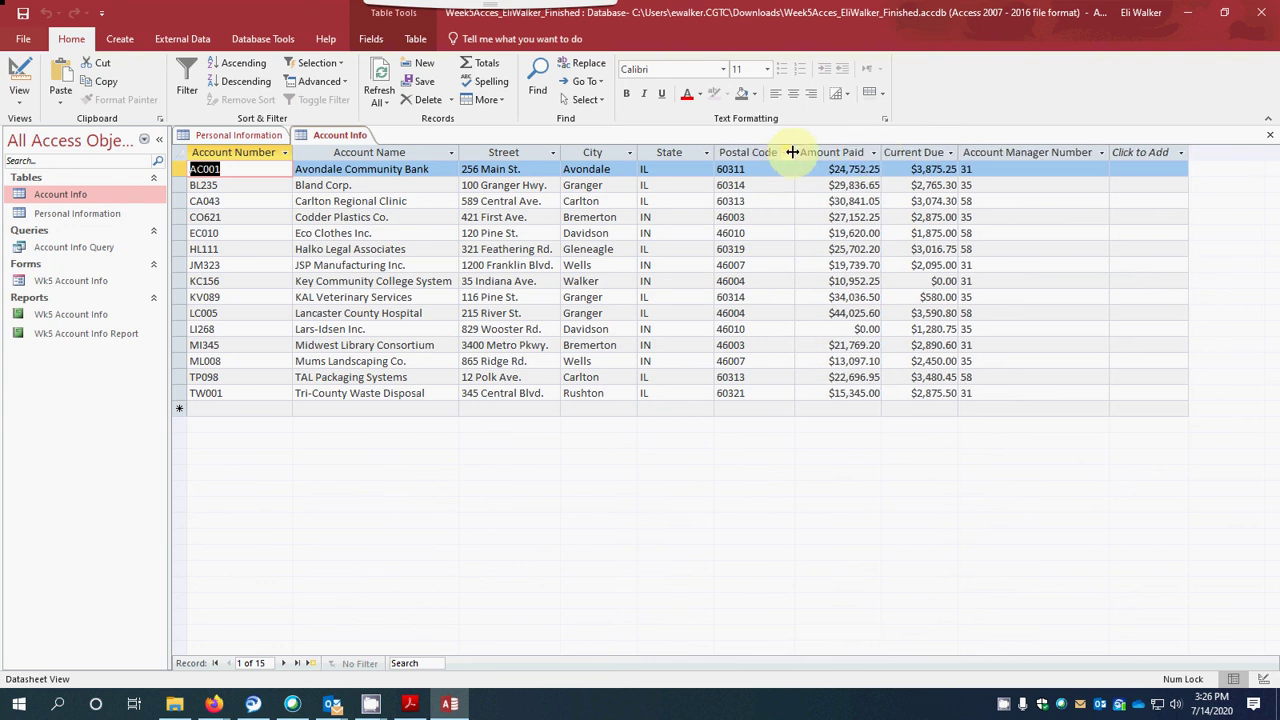
double_click(714, 152)
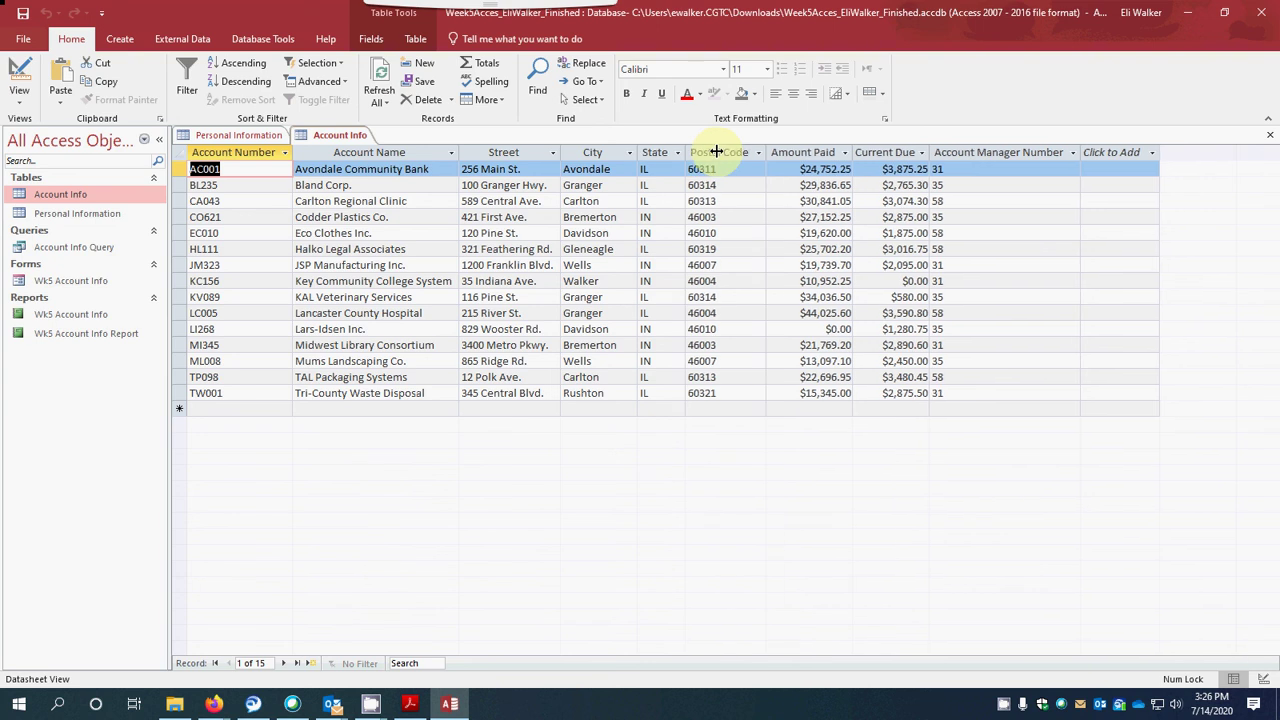
double_click(637, 151)
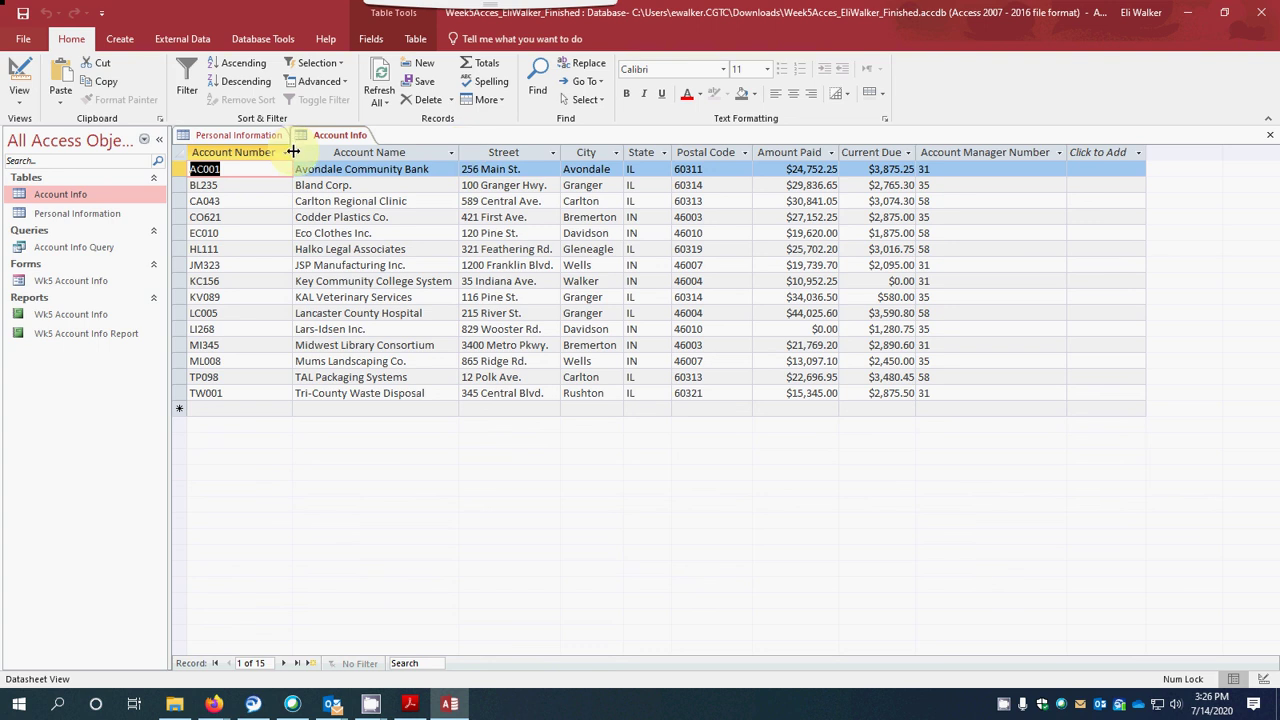
click(24, 17)
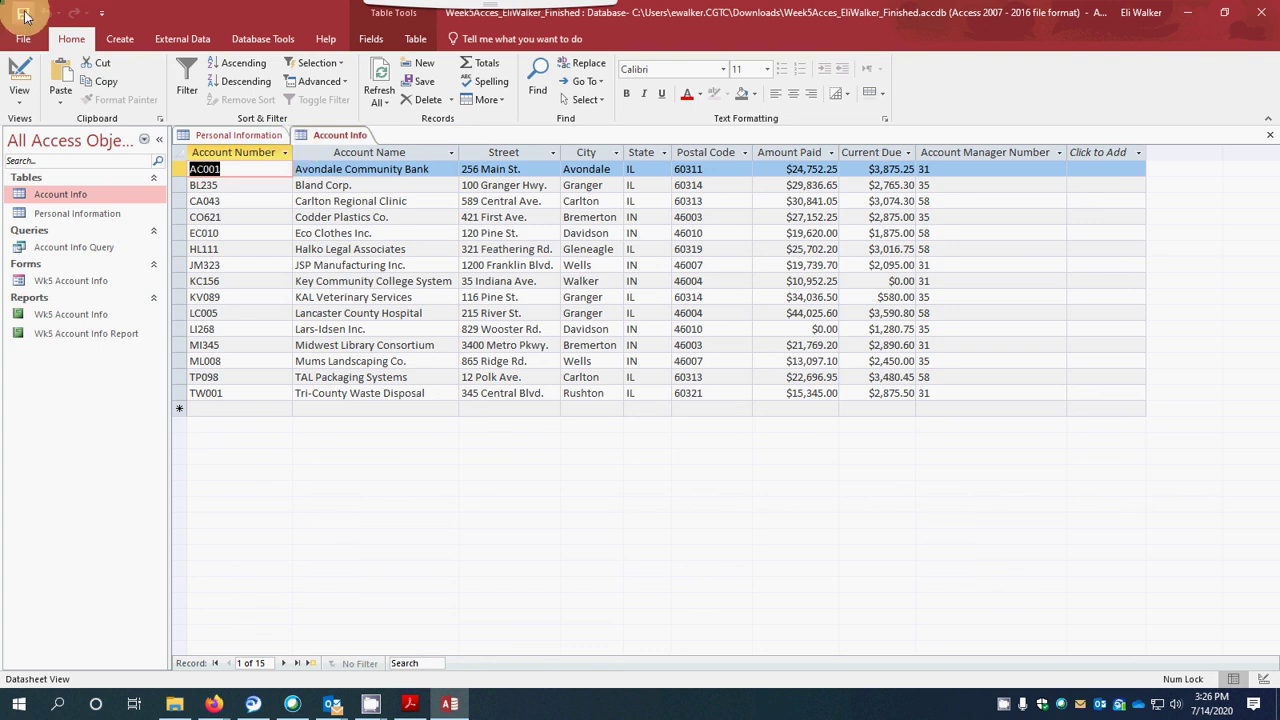
Save the Account Info layout again and open the Personal Information table in Datasheet View.
click(24, 15)
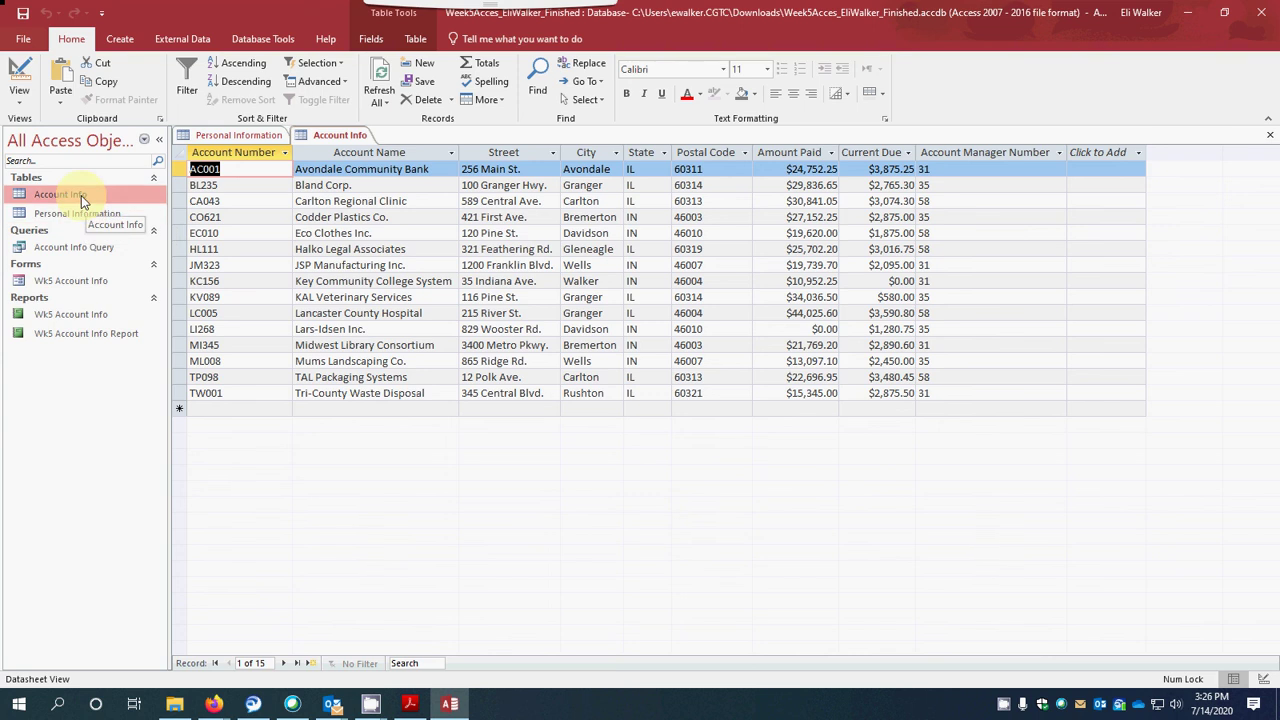
click(71, 218)
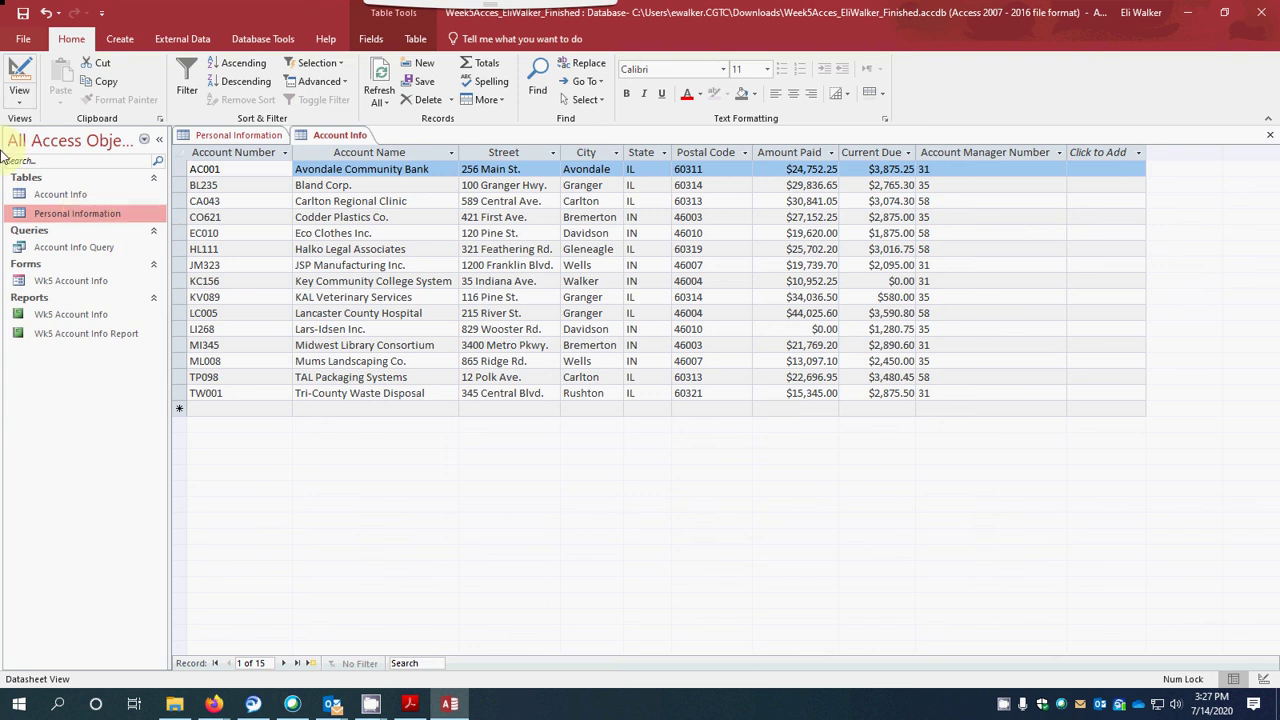
click(71, 196)
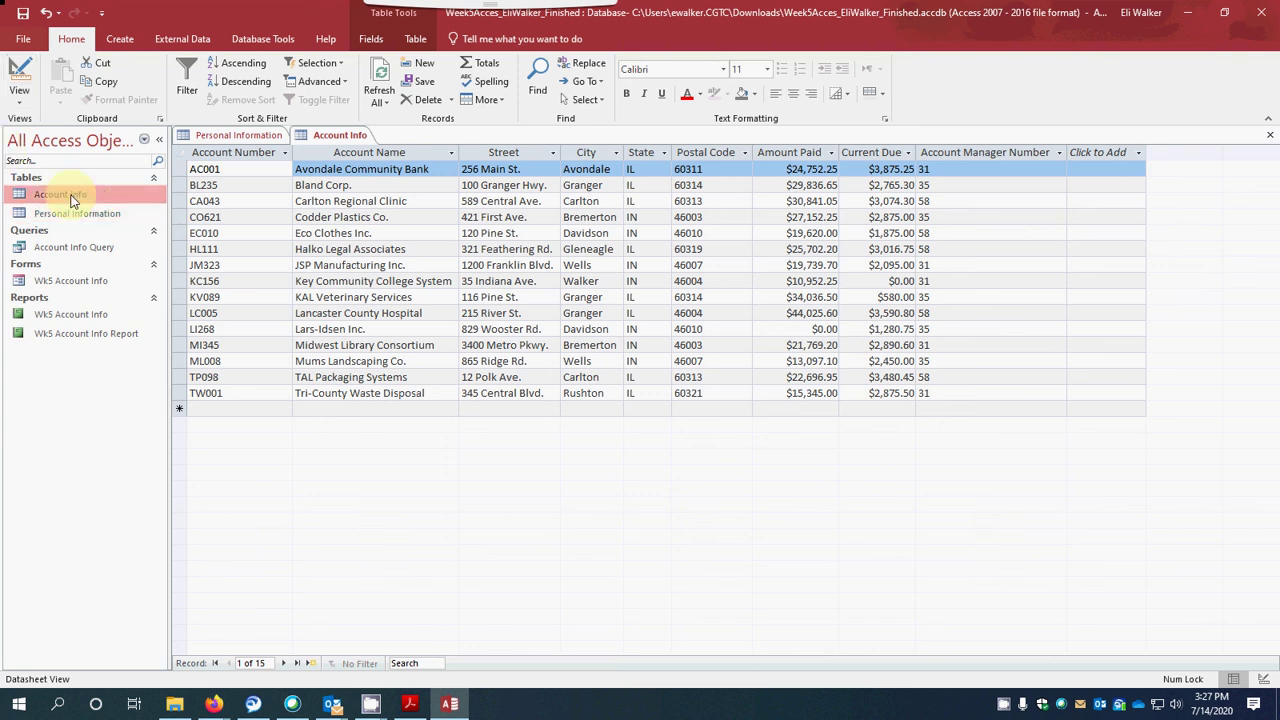
click(85, 216)
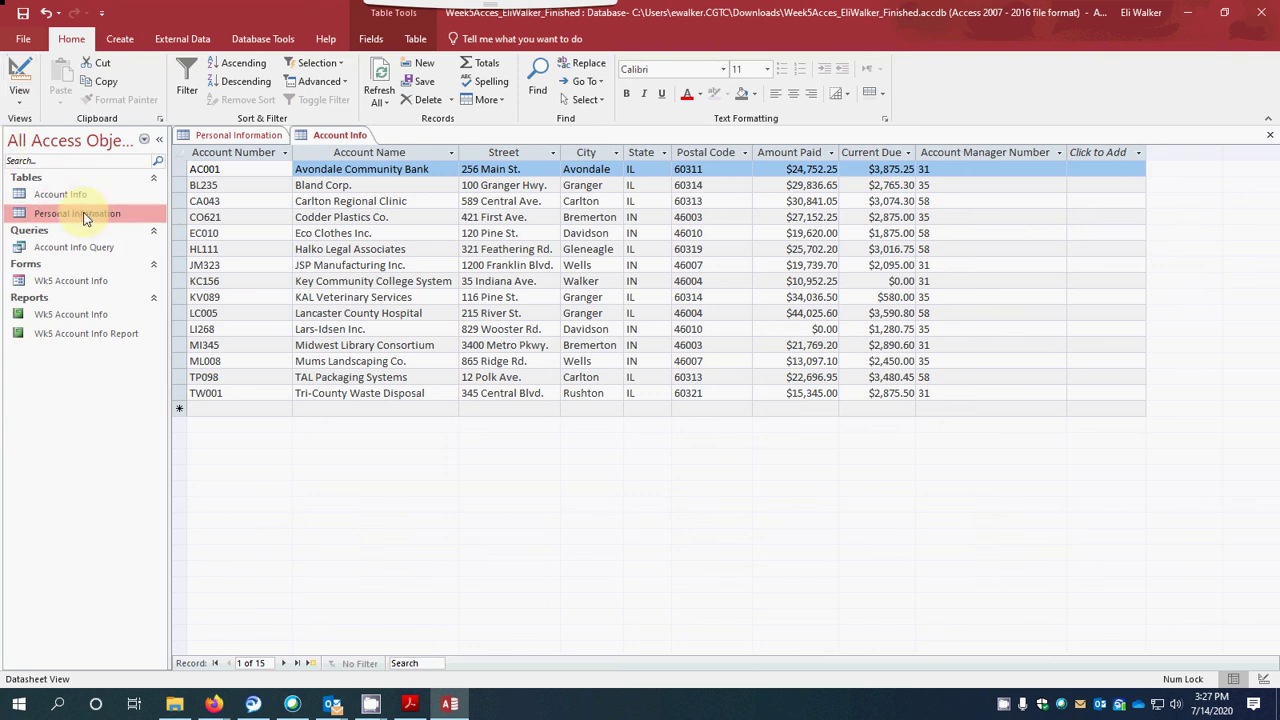
double_click(85, 216)
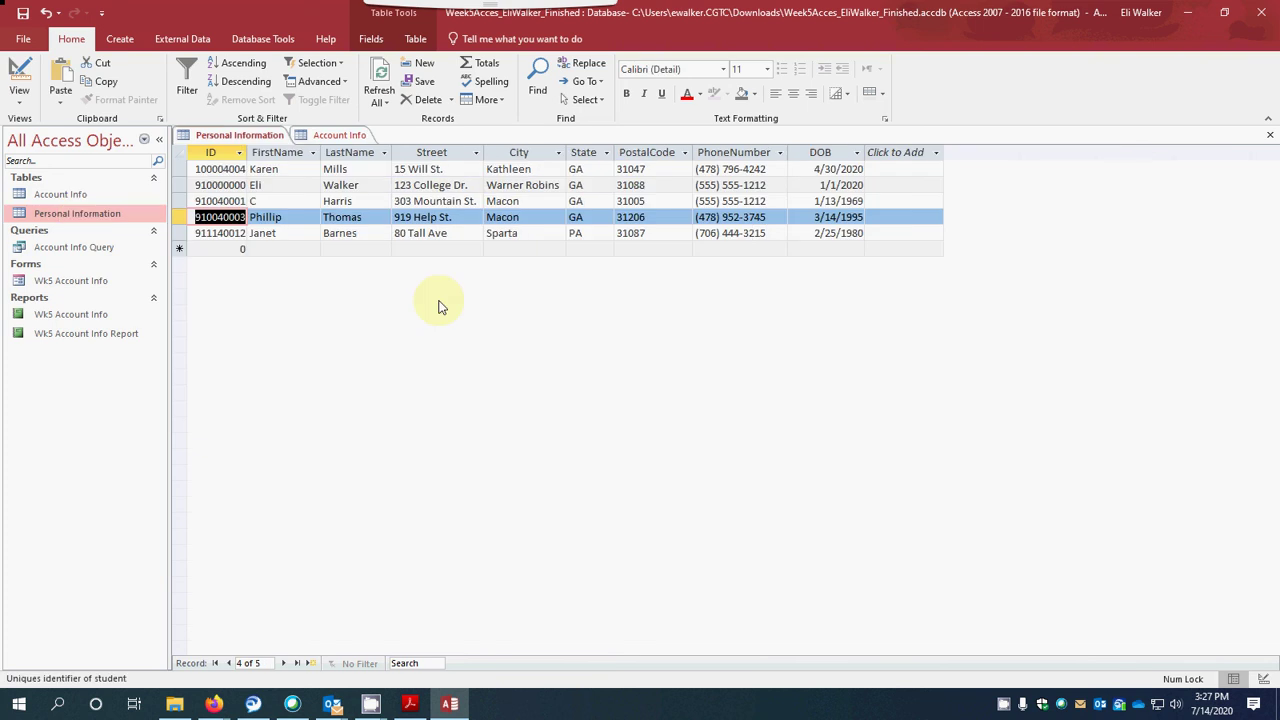